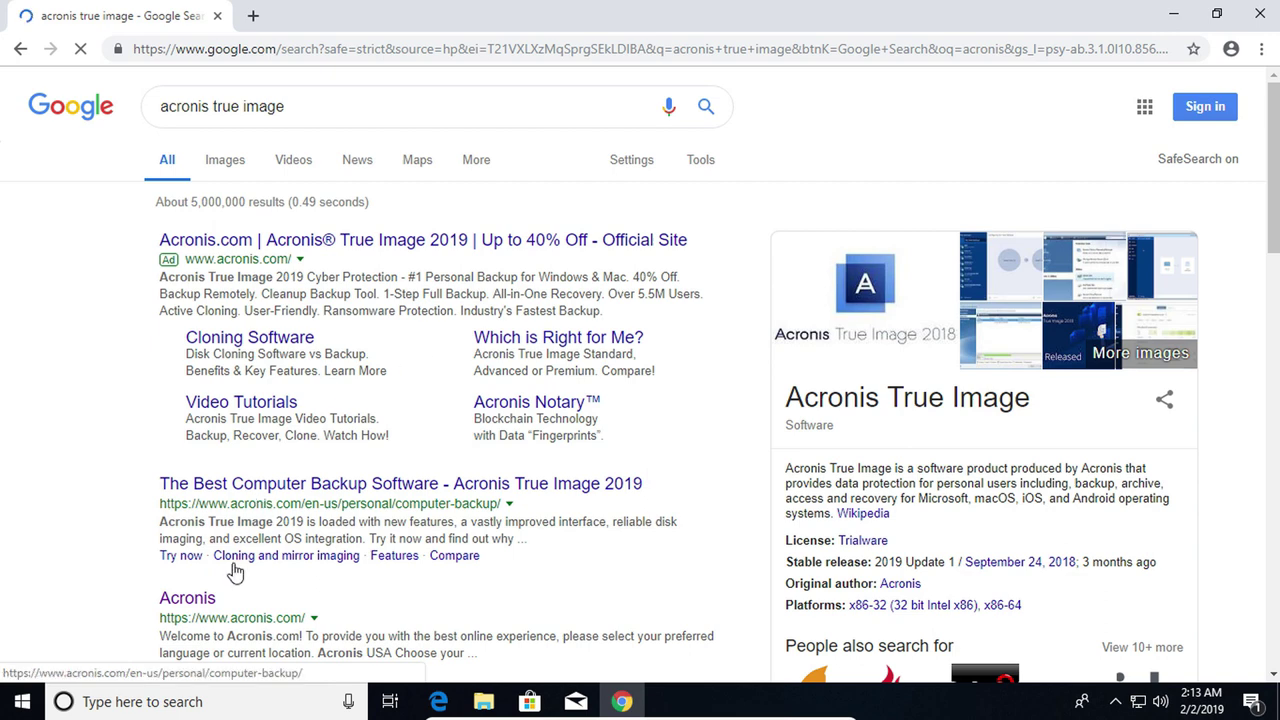
Go from the Acronis.com result to the True Image 2019 product page and its 30-day free trial page
{"action": "left_click", "coordinate": [190, 599]}
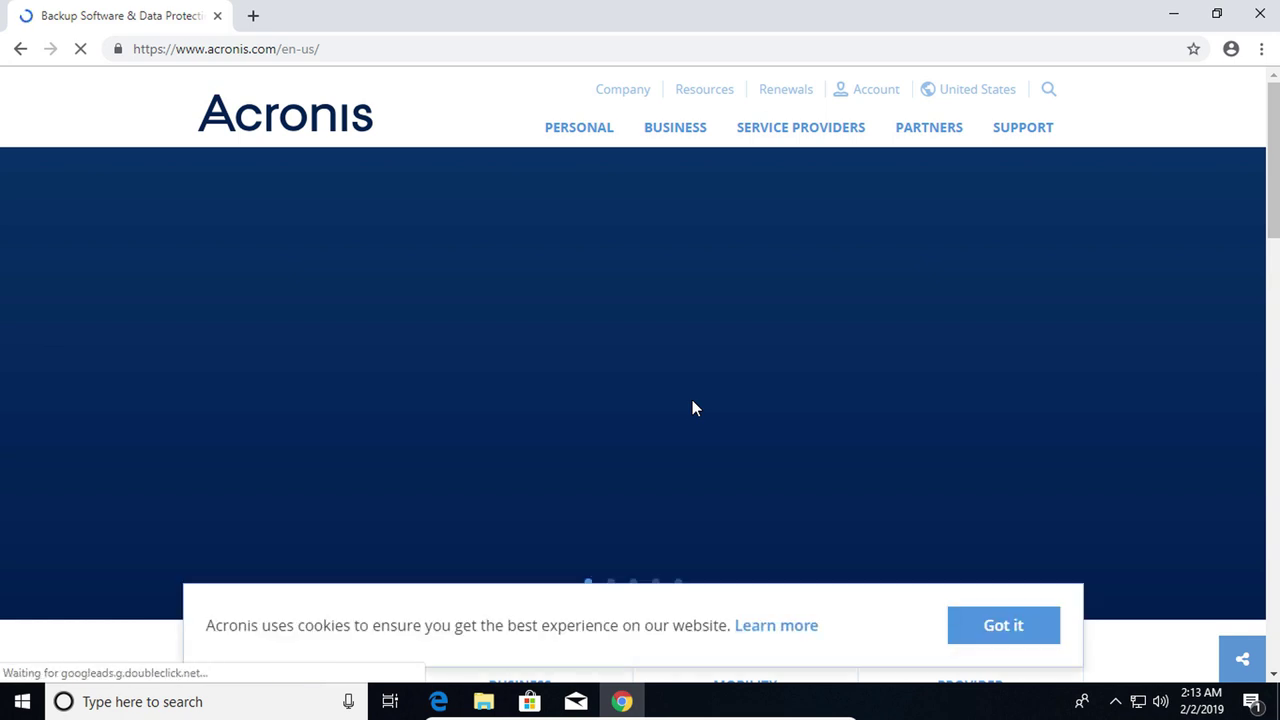
{"action": "mouse_move", "coordinate": [570, 200]}
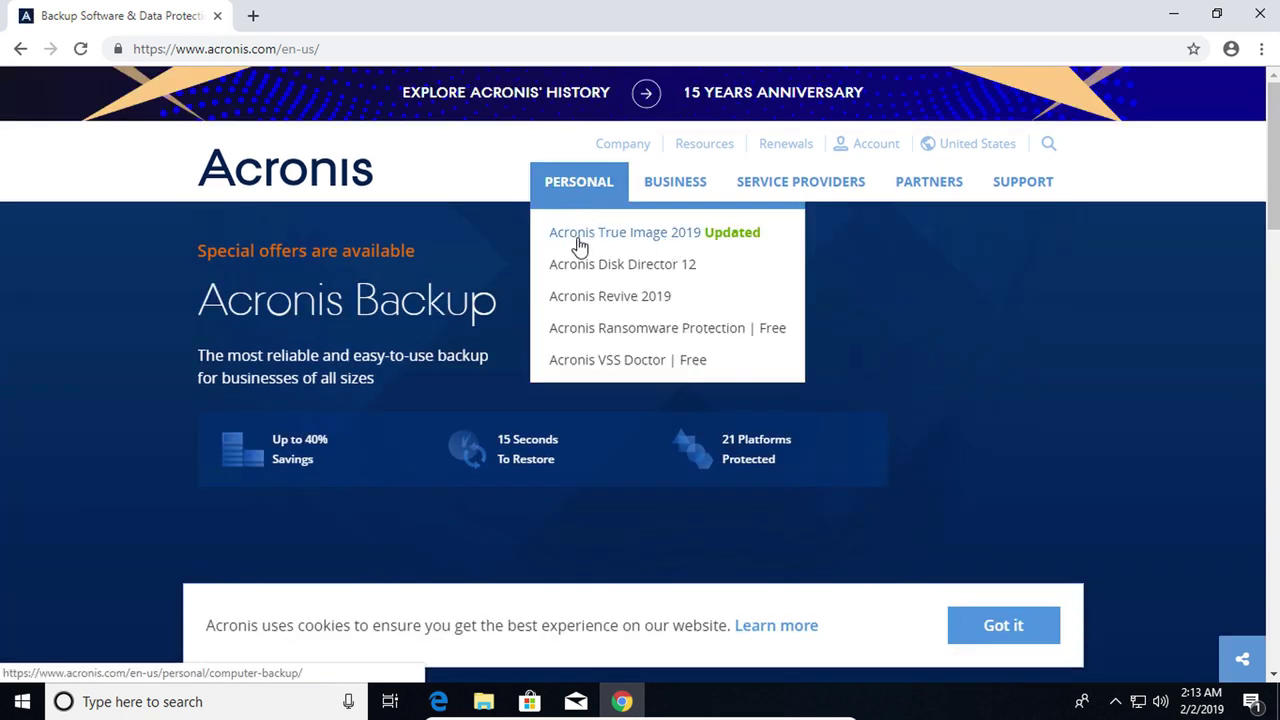
{"action": "left_click", "coordinate": [580, 240]}
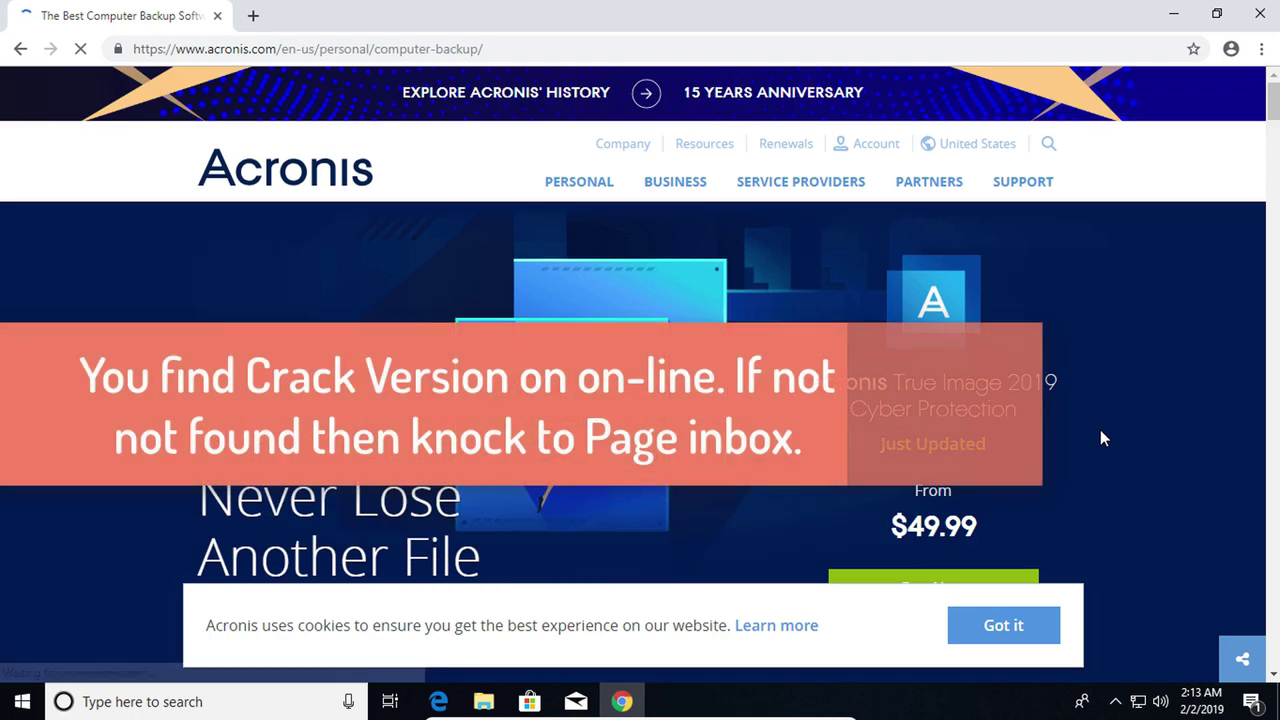
{"action": "scroll", "coordinate": [1101, 433], "scroll_direction": "down", "scroll_amount": 3}
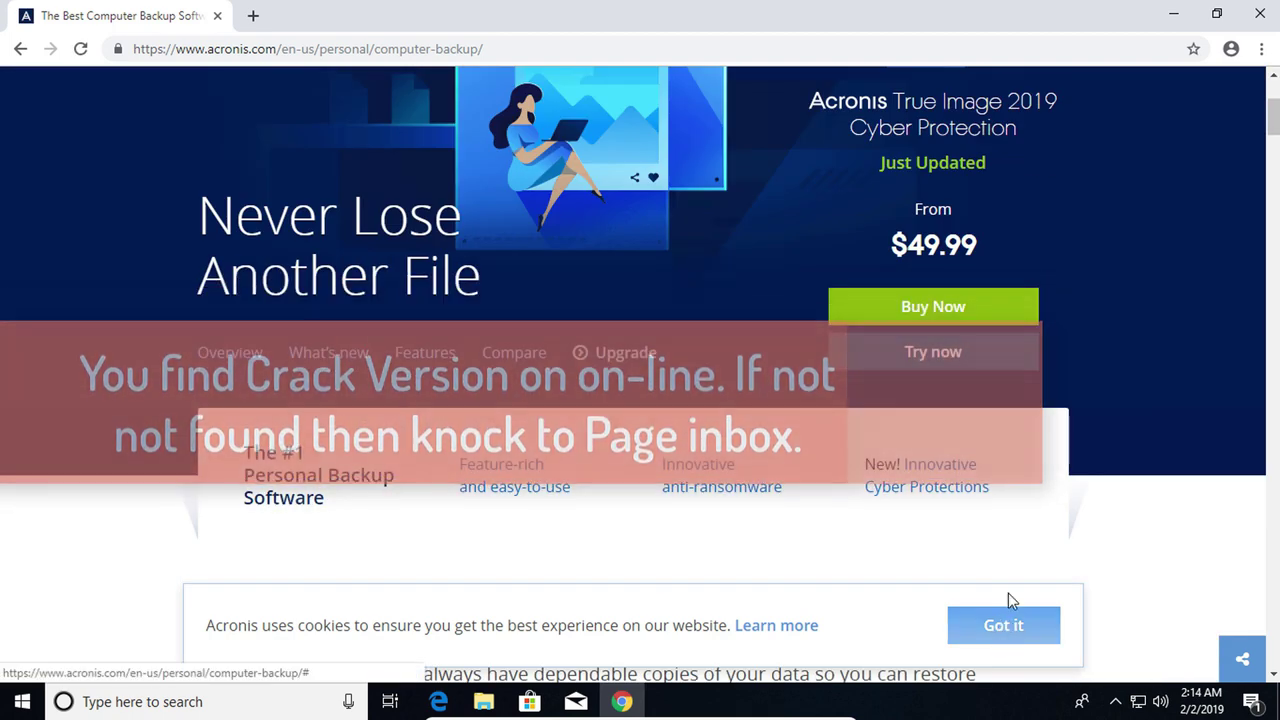
{"action": "left_click", "coordinate": [1008, 625]}
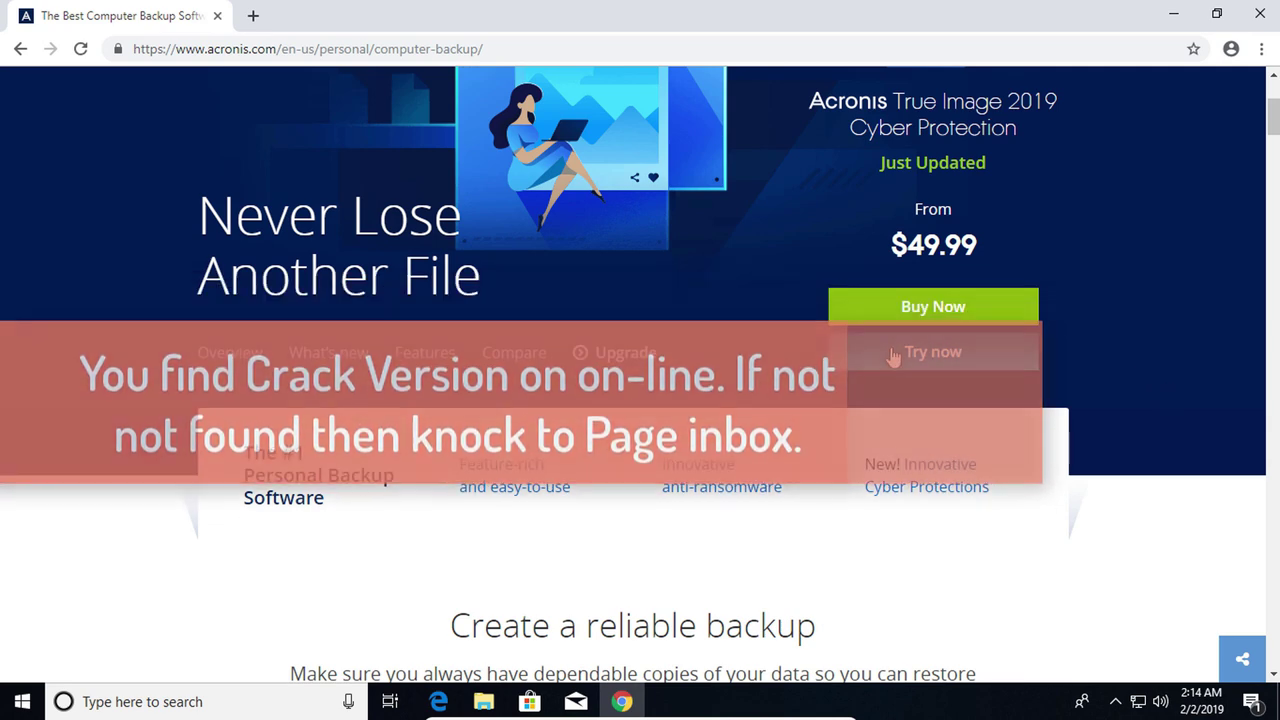
{"action": "left_click", "coordinate": [897, 358]}
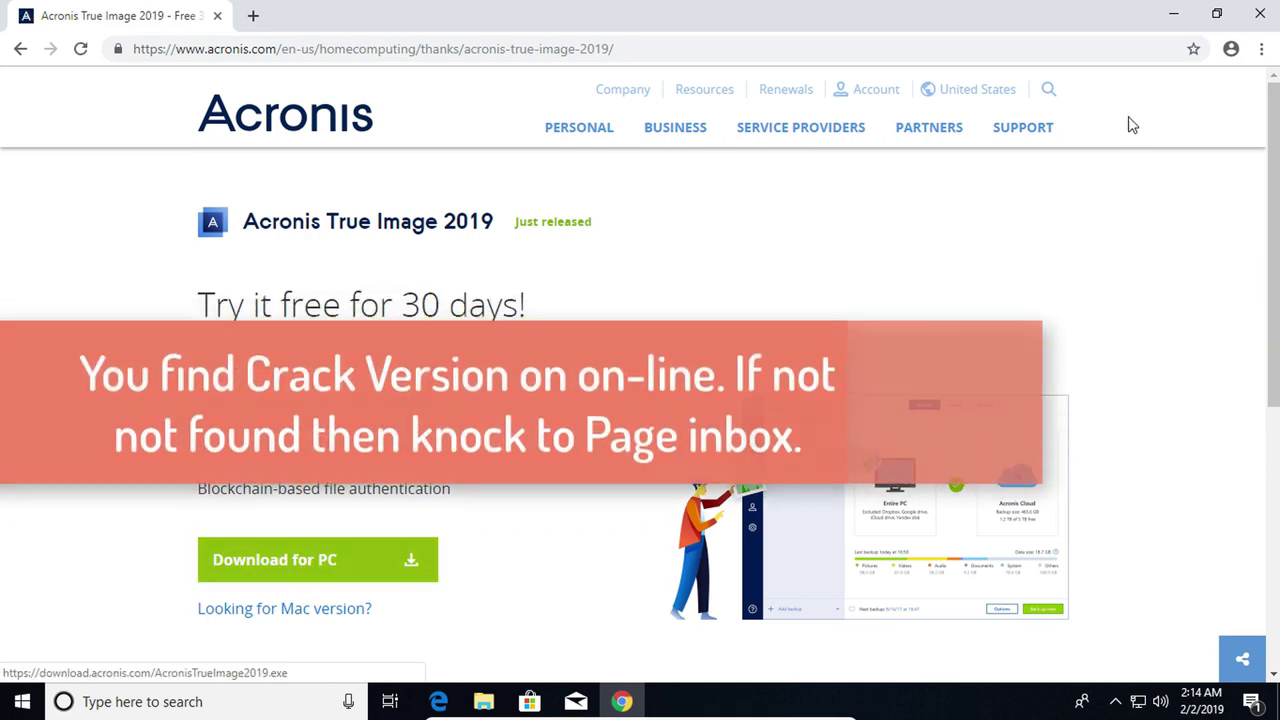
Open the Acronis True Image 2019 Build 14690_Crack folder on New Volume (E:) in File Explorer
{"action": "left_click", "coordinate": [1176, 21]}
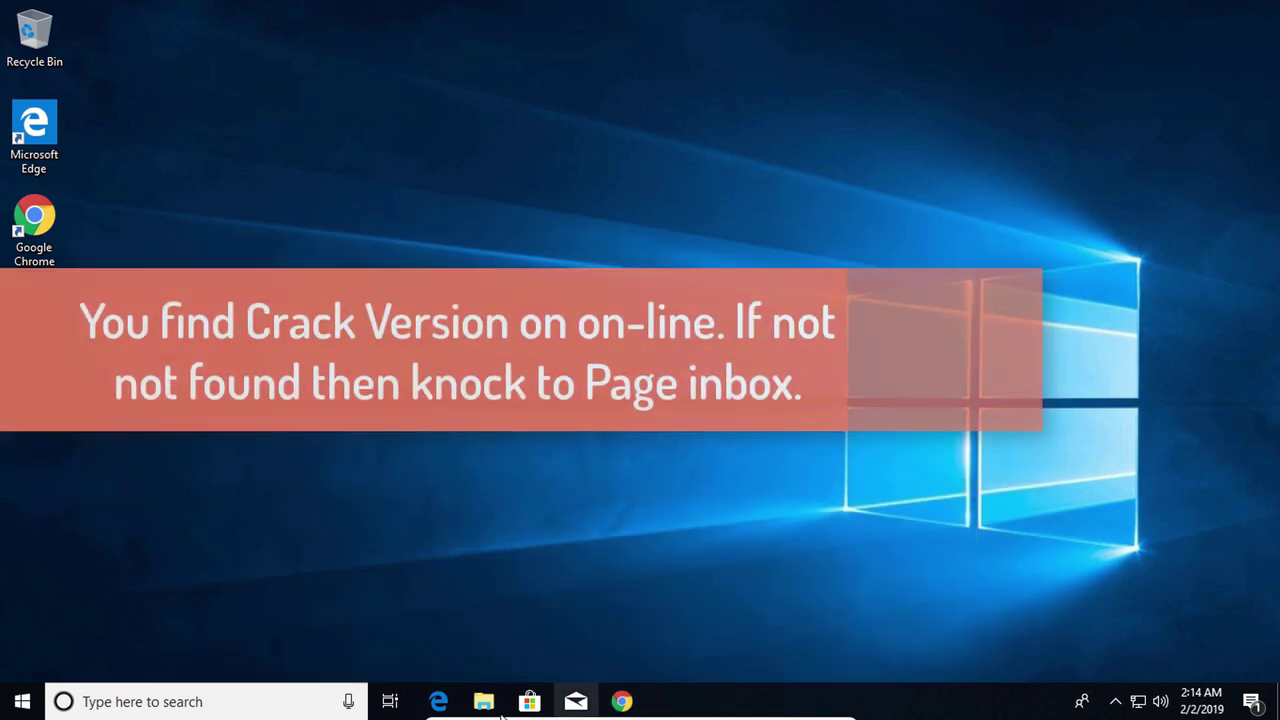
{"action": "left_click", "coordinate": [483, 703]}
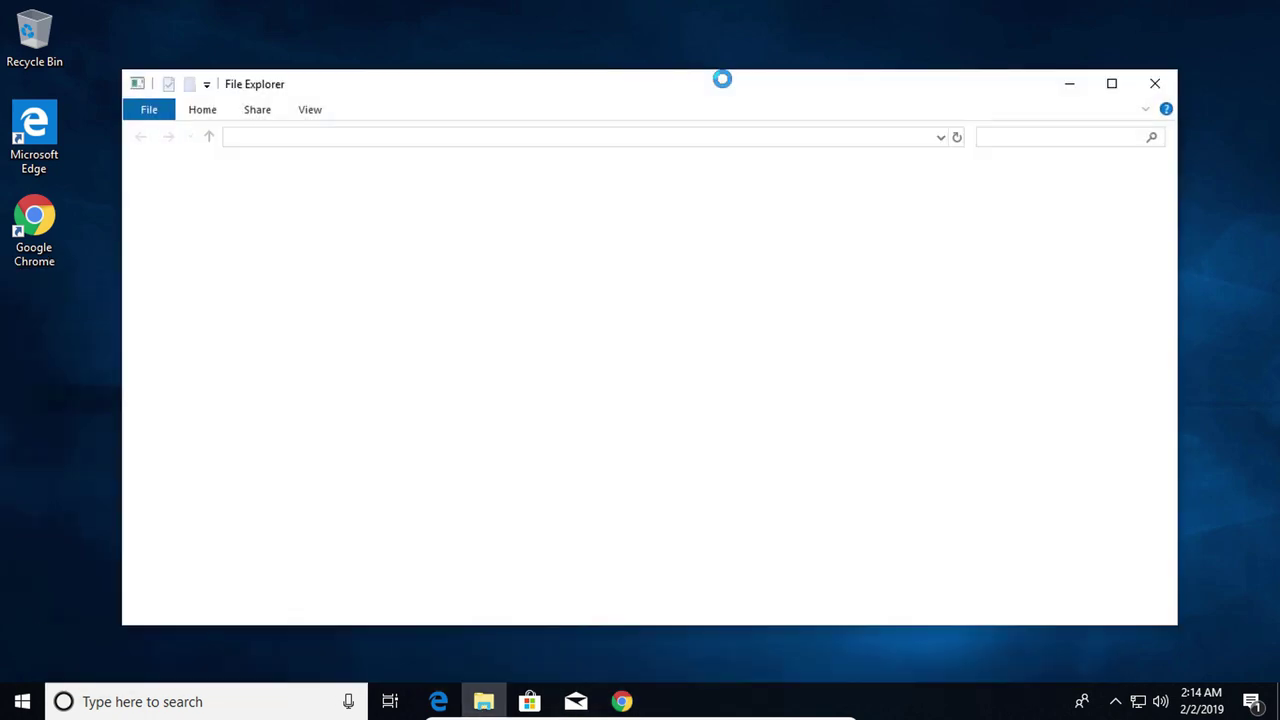
{"action": "left_click_drag", "start_coordinate": [266, 460], "coordinate": [266, 537]}
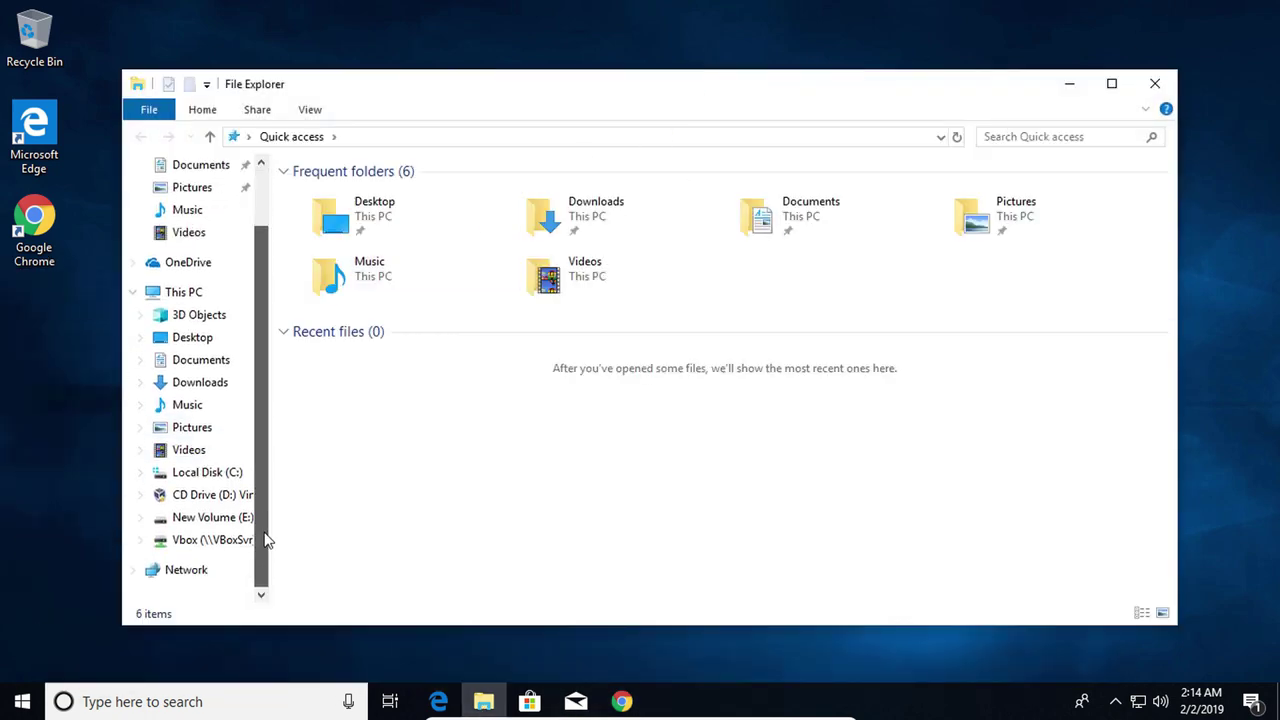
{"action": "left_click", "coordinate": [212, 518]}
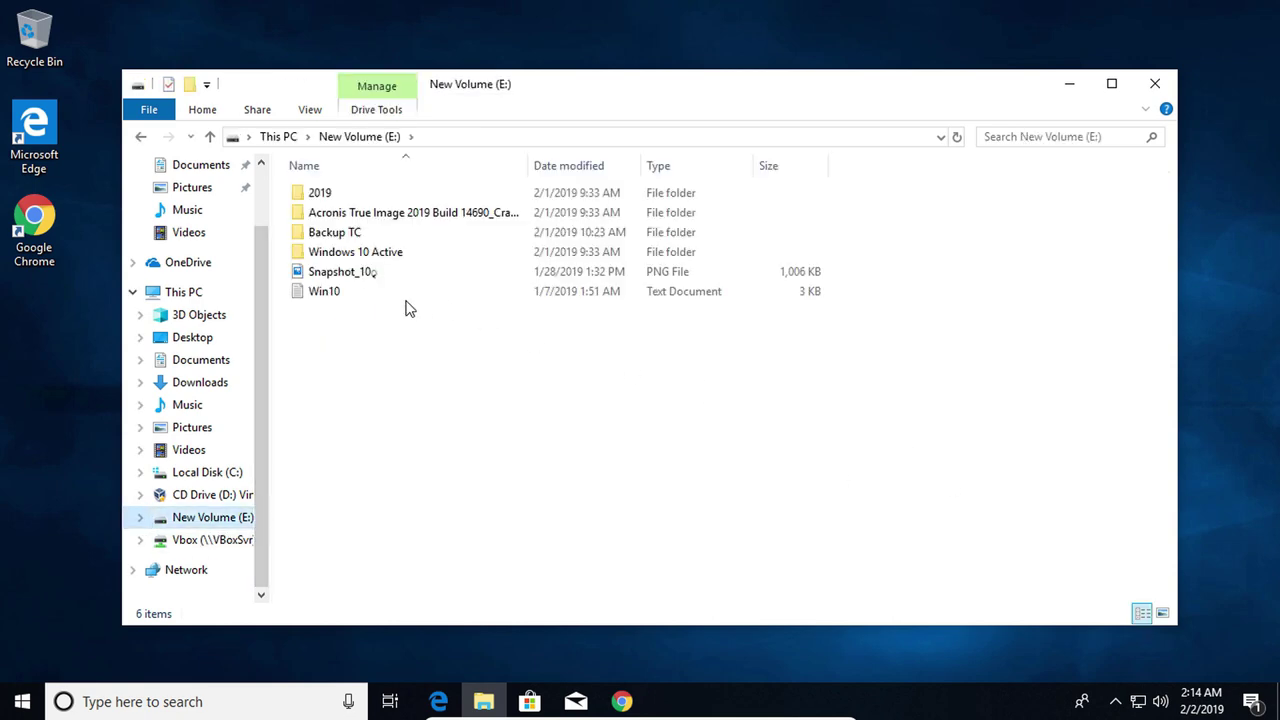
{"action": "double_click", "coordinate": [344, 214]}
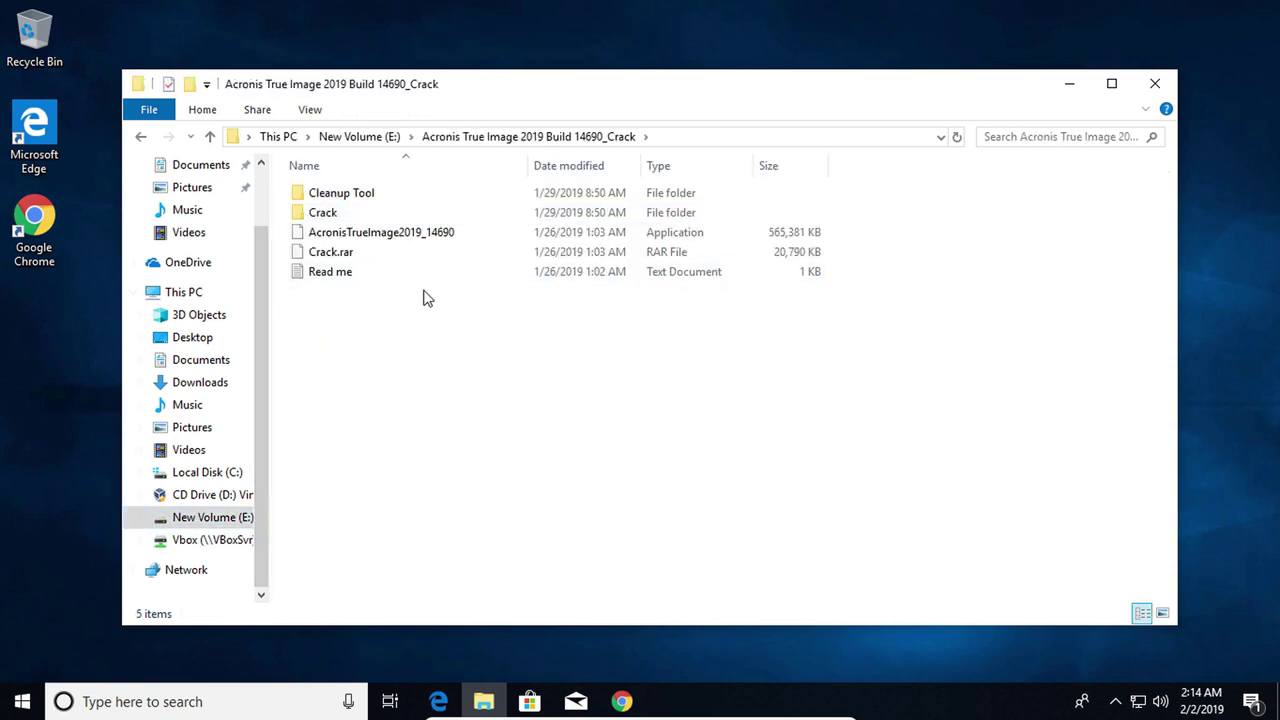
Run the AcronisTrueImage2019_14690 installer as administrator and approve the permission prompt
{"action": "left_click", "coordinate": [414, 238]}
{"action": "right_click", "coordinate": [412, 239]}
{"action": "left_click", "coordinate": [458, 272]}
{"action": "left_click", "coordinate": [542, 479]}
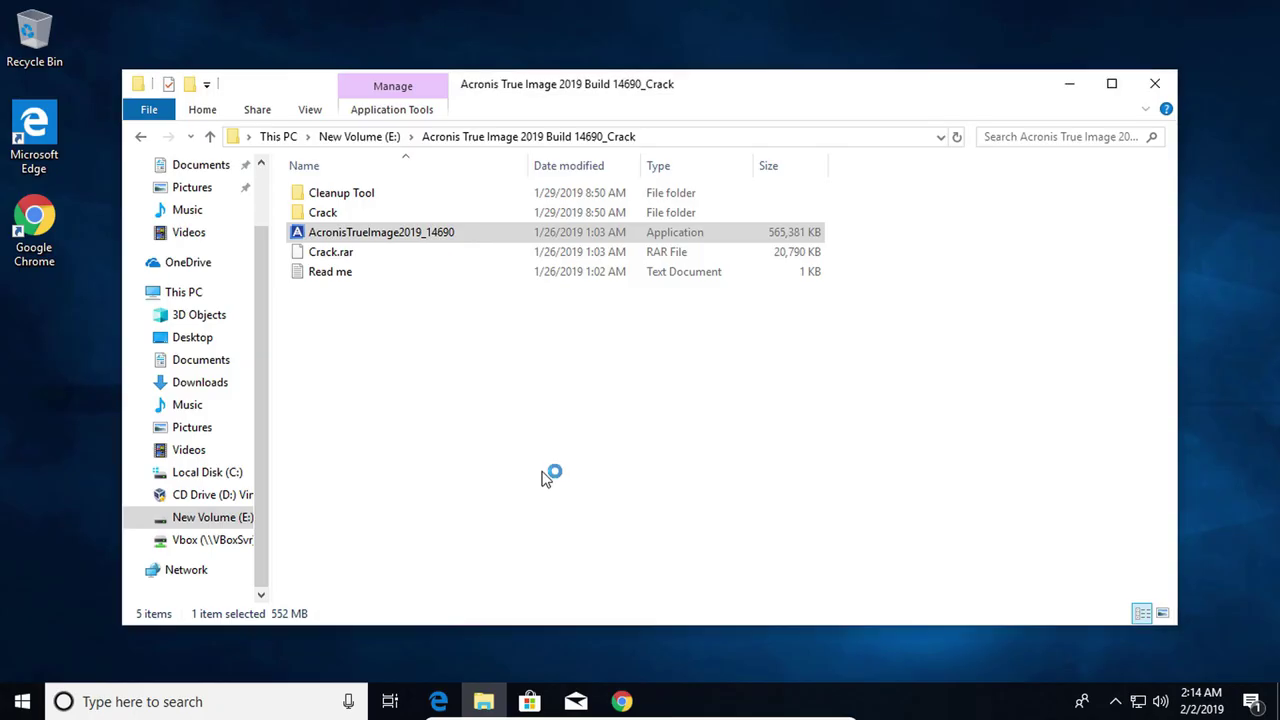
{"action": "left_click", "coordinate": [1073, 84]}
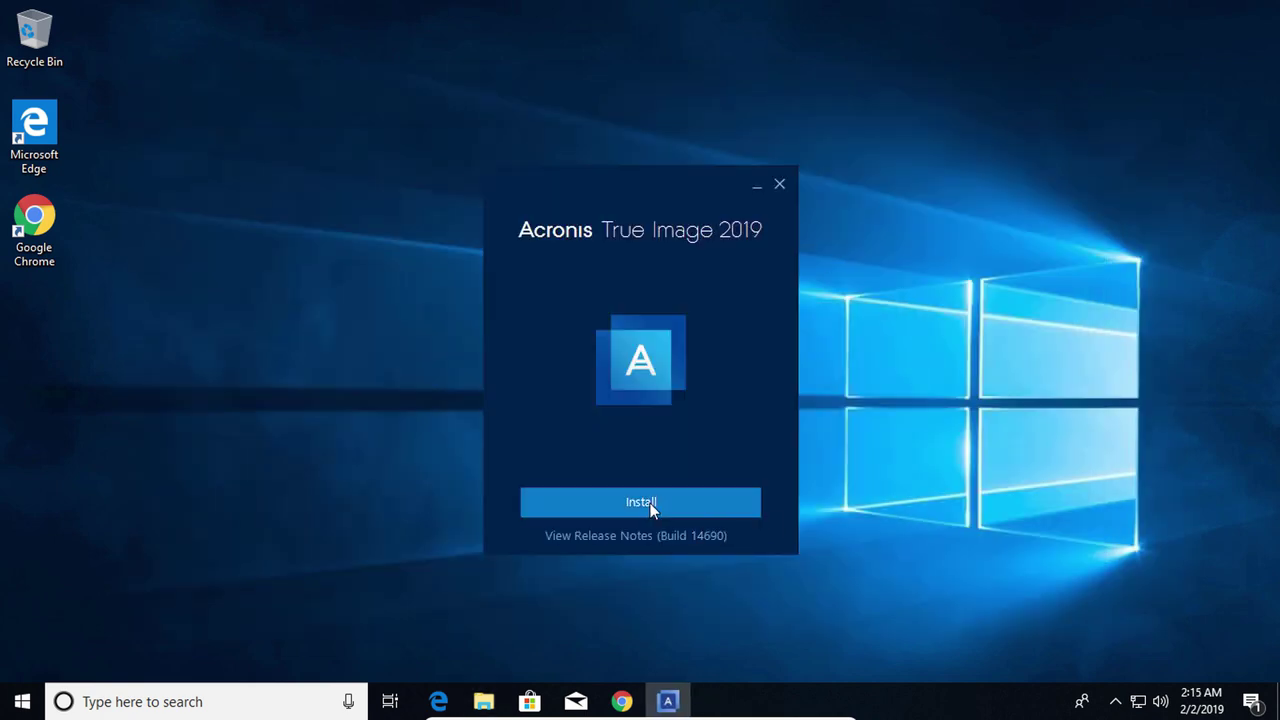
Install Acronis True Image 2019, then start the application once installation completes
{"action": "left_click", "coordinate": [650, 509]}
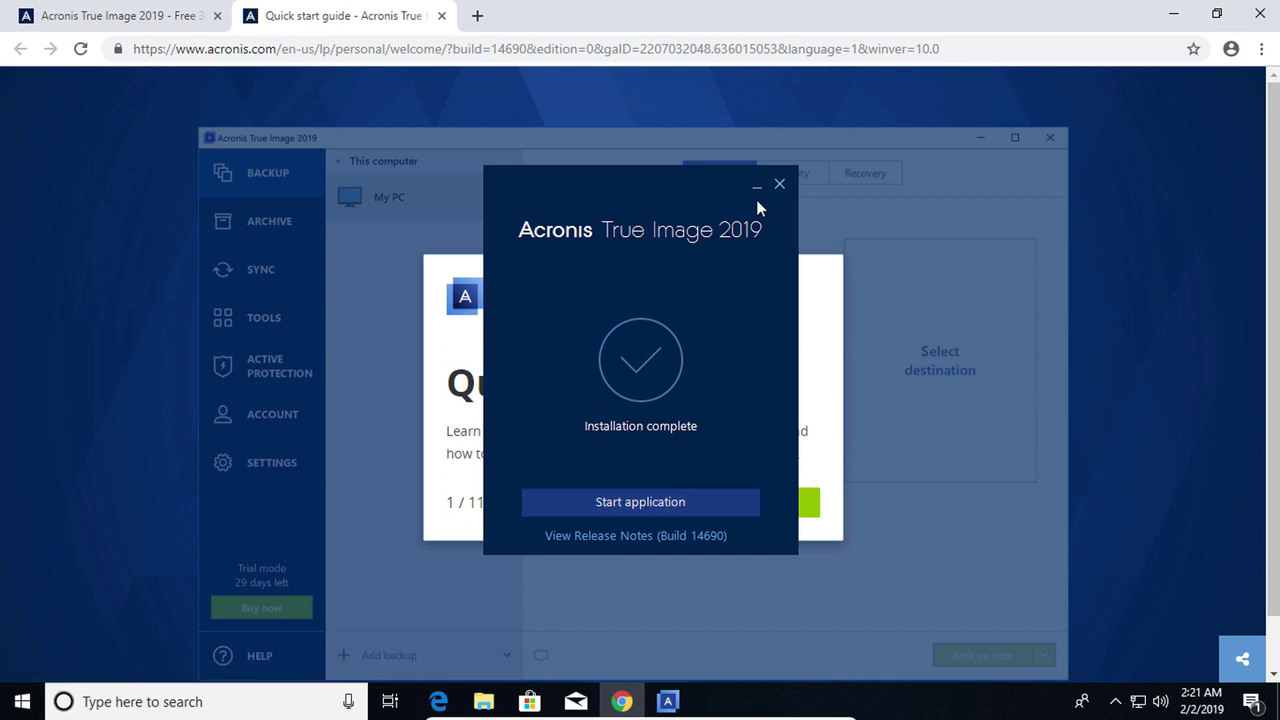
{"action": "left_click", "coordinate": [645, 504]}
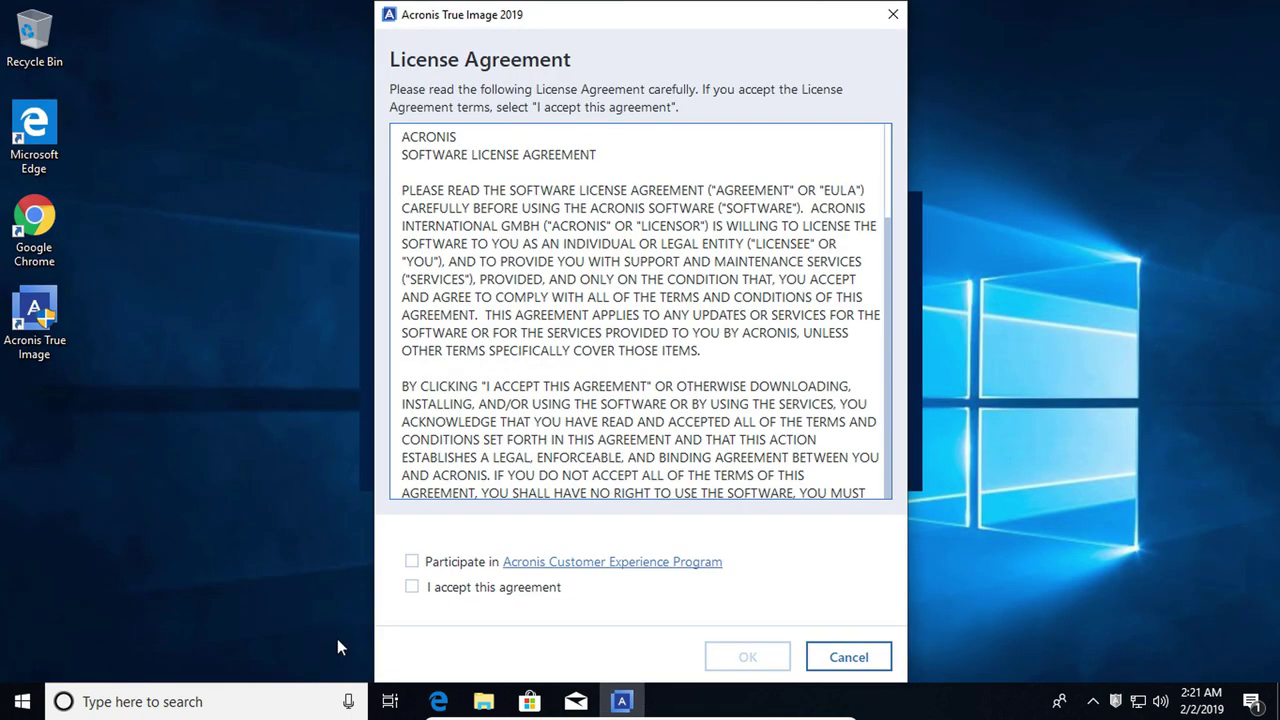
Accept the license agreement and close the What's new tour so it won't show again
{"action": "left_click", "coordinate": [412, 588]}
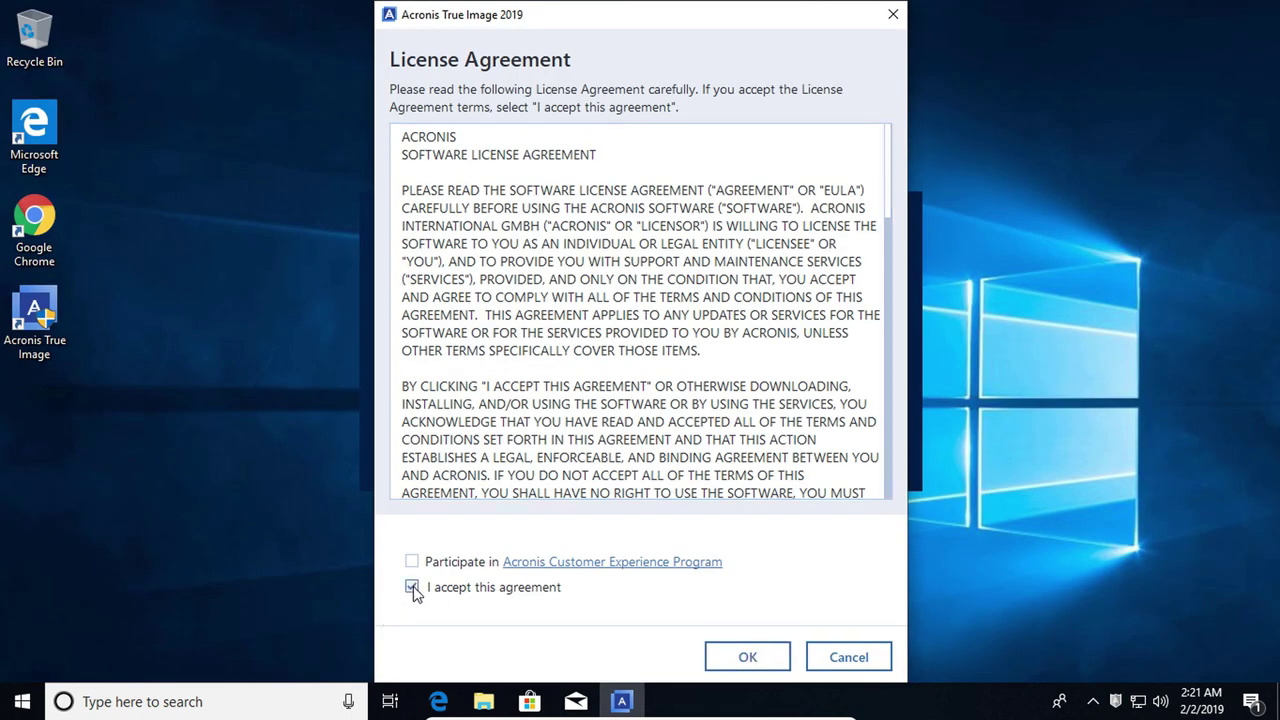
{"action": "left_click", "coordinate": [756, 658]}
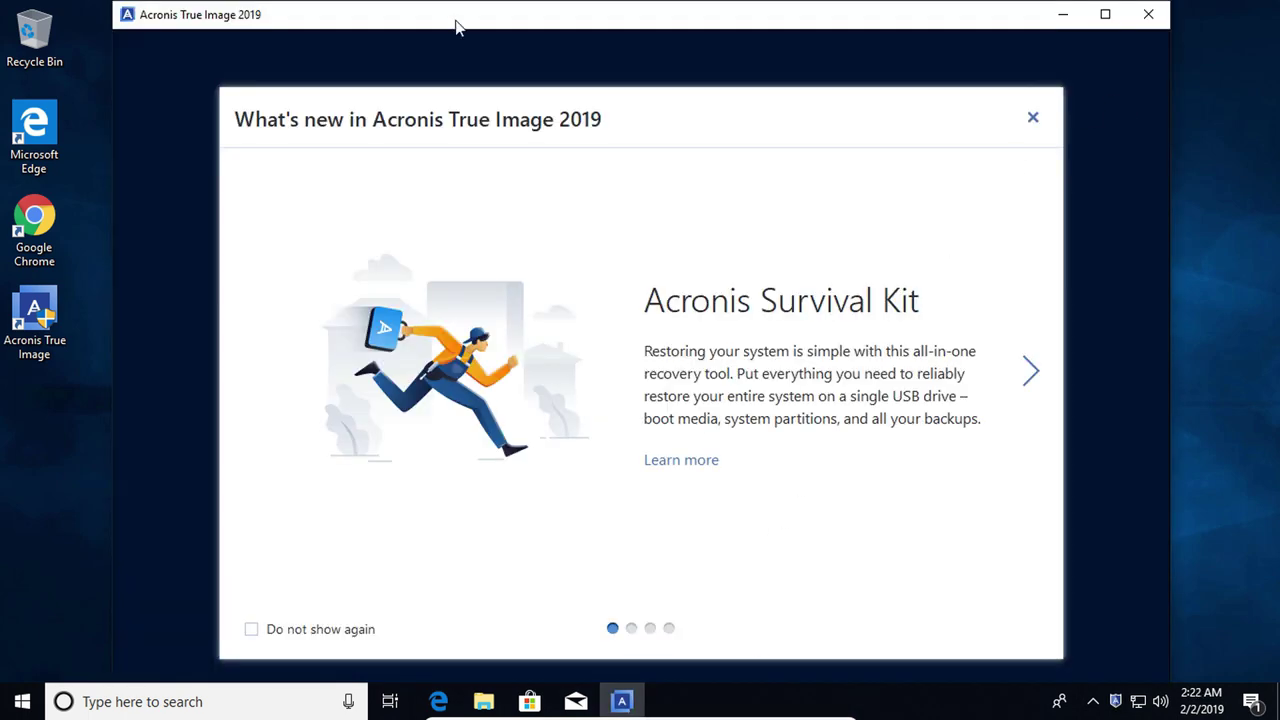
{"action": "left_click", "coordinate": [251, 632]}
{"action": "left_click", "coordinate": [1033, 119]}
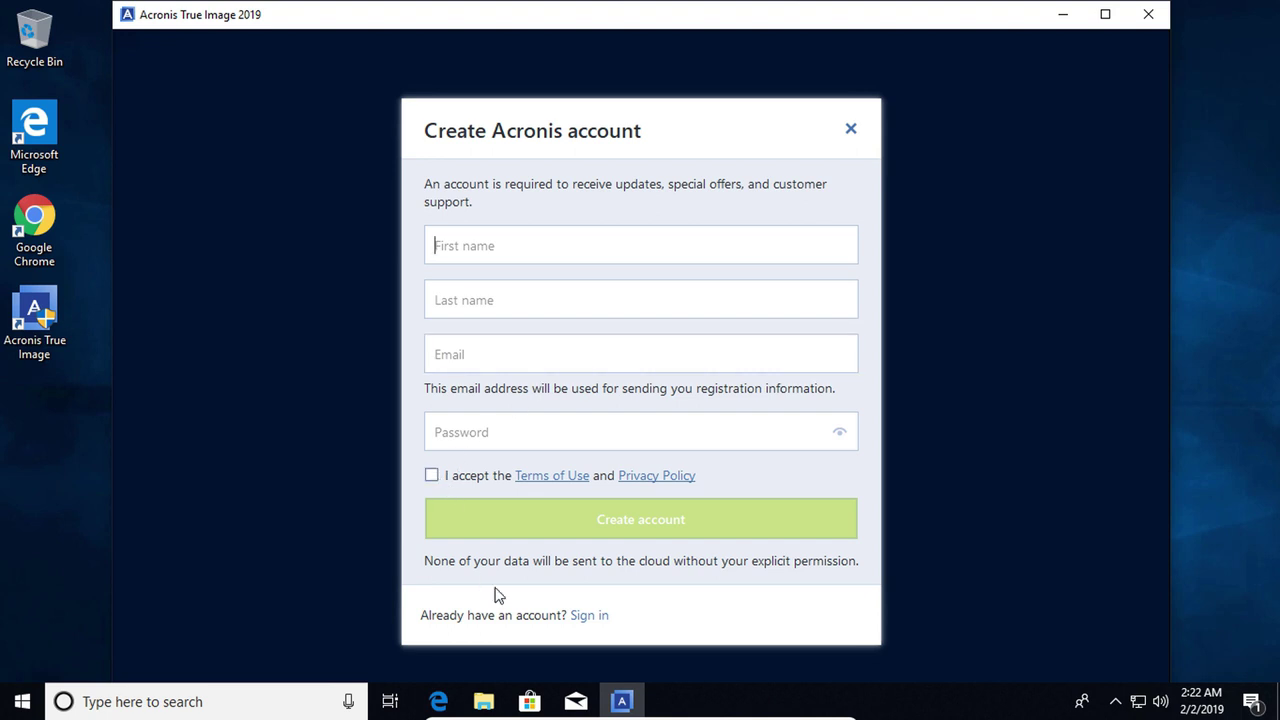
Sign in with the Acronis account's e-mail address and password
{"action": "left_click", "coordinate": [589, 616]}
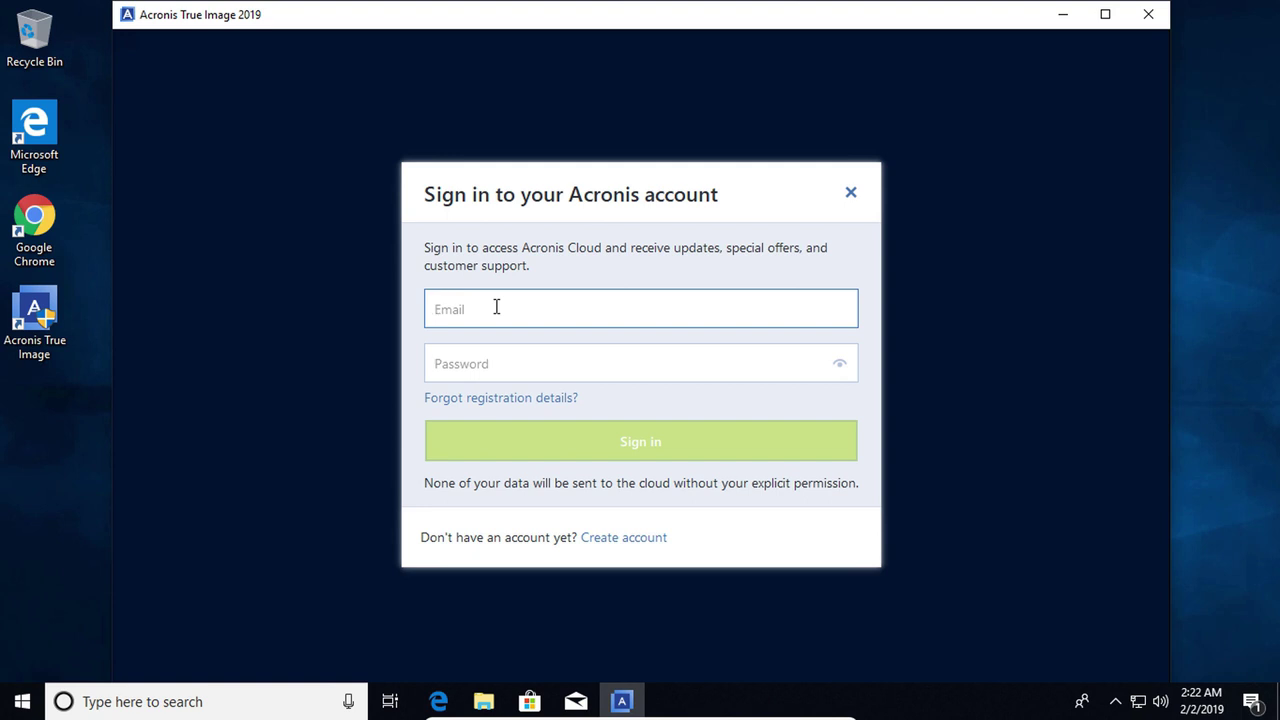
{"action": "type", "text": "st"}
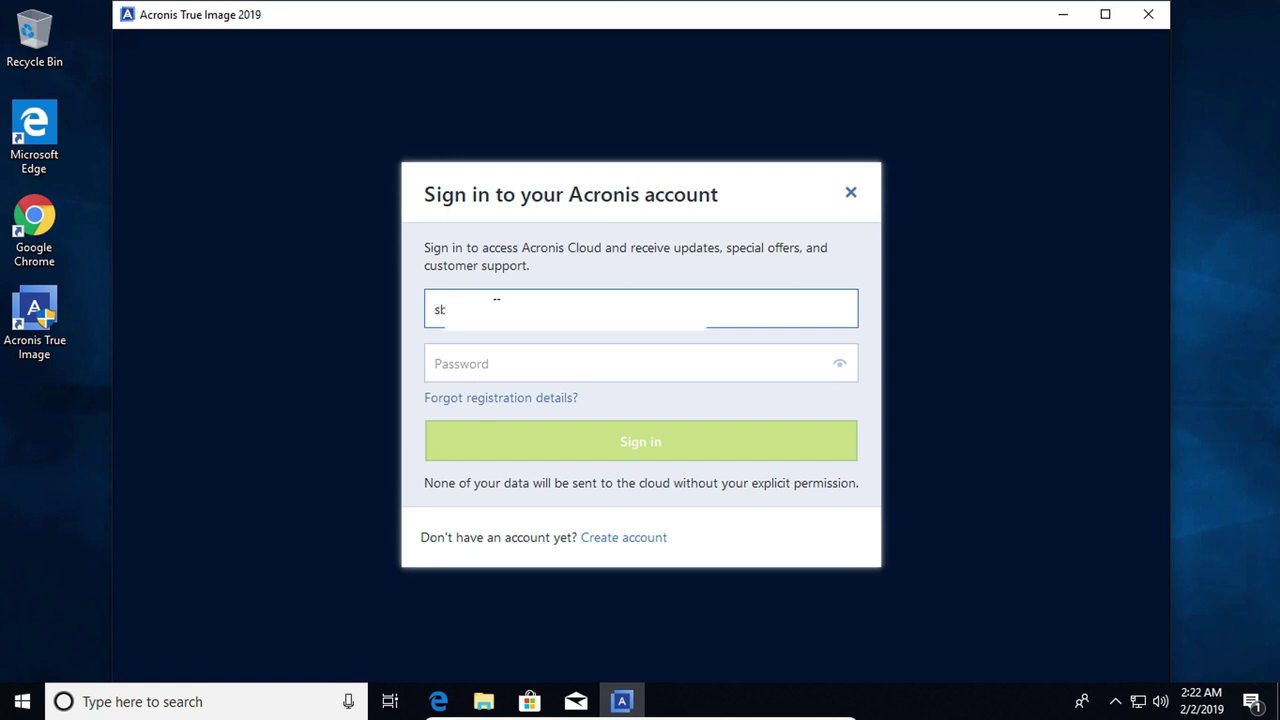
{"action": "key", "text": "Tab"}
{"action": "type", "text": "*"}
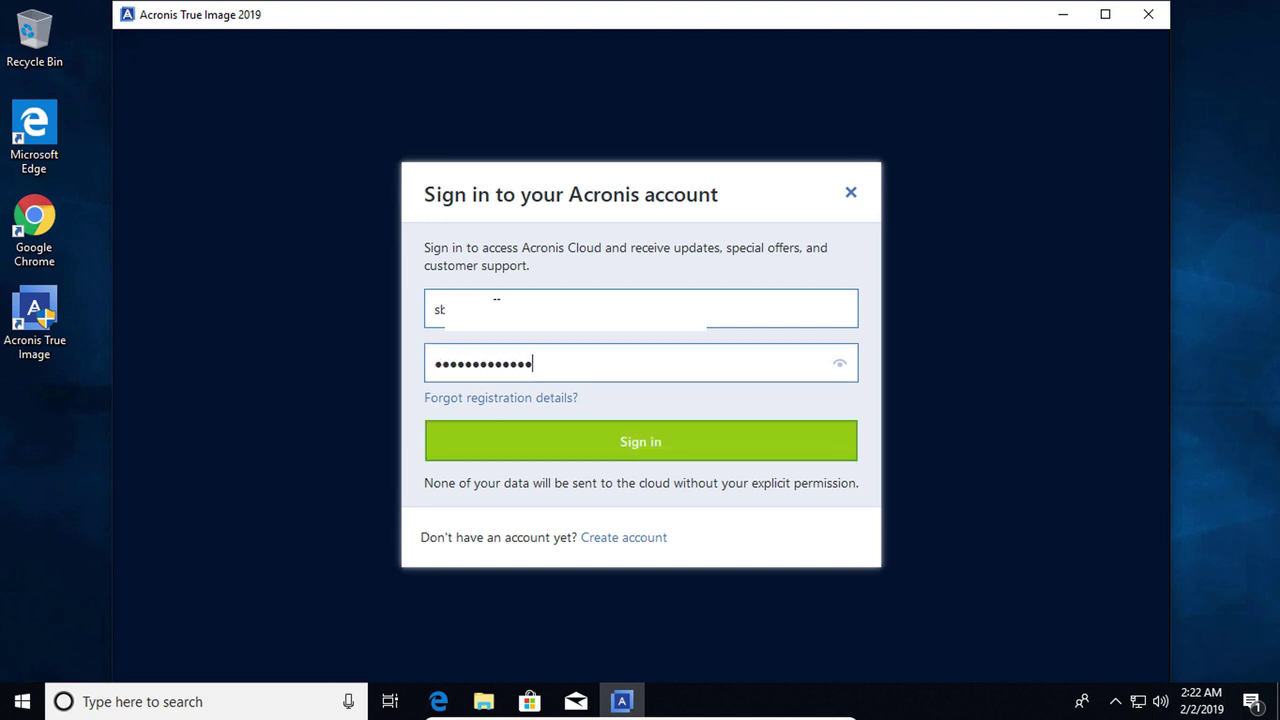
{"action": "left_click", "coordinate": [580, 442]}
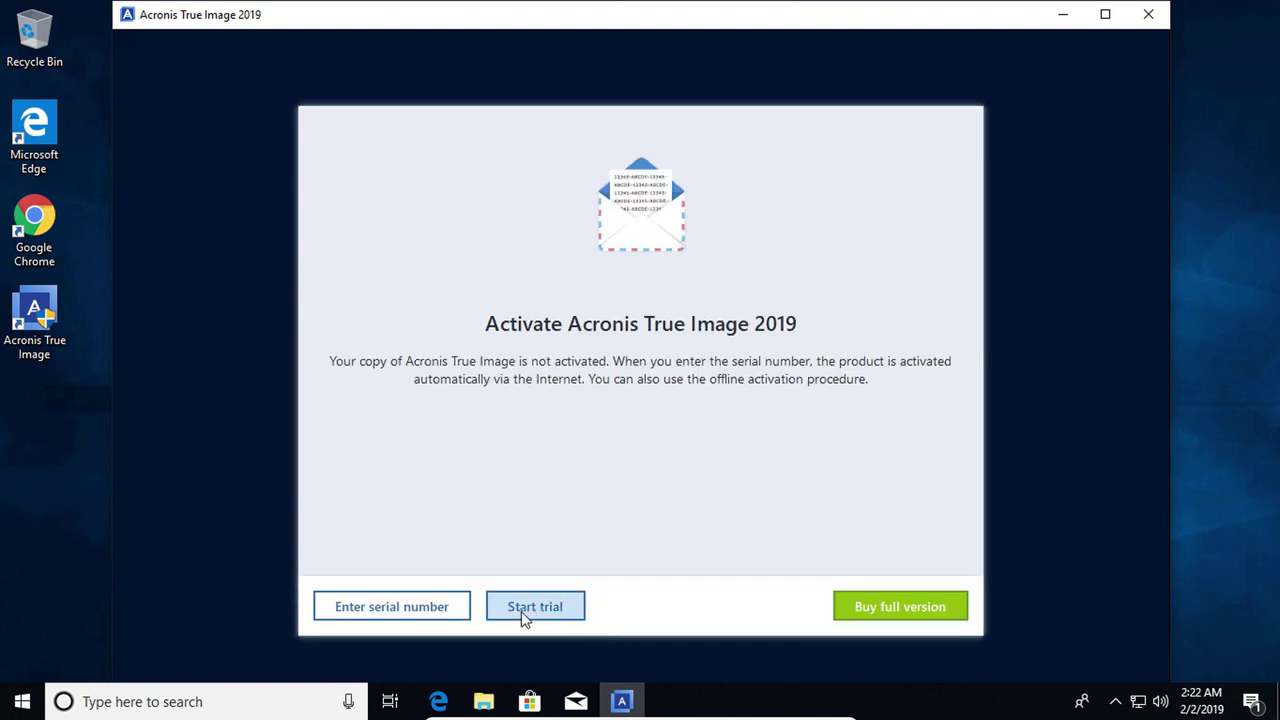
Start the 30-day trial, glance at the Activity and Recovery tabs, and return to Backup
{"action": "left_click", "coordinate": [521, 617]}
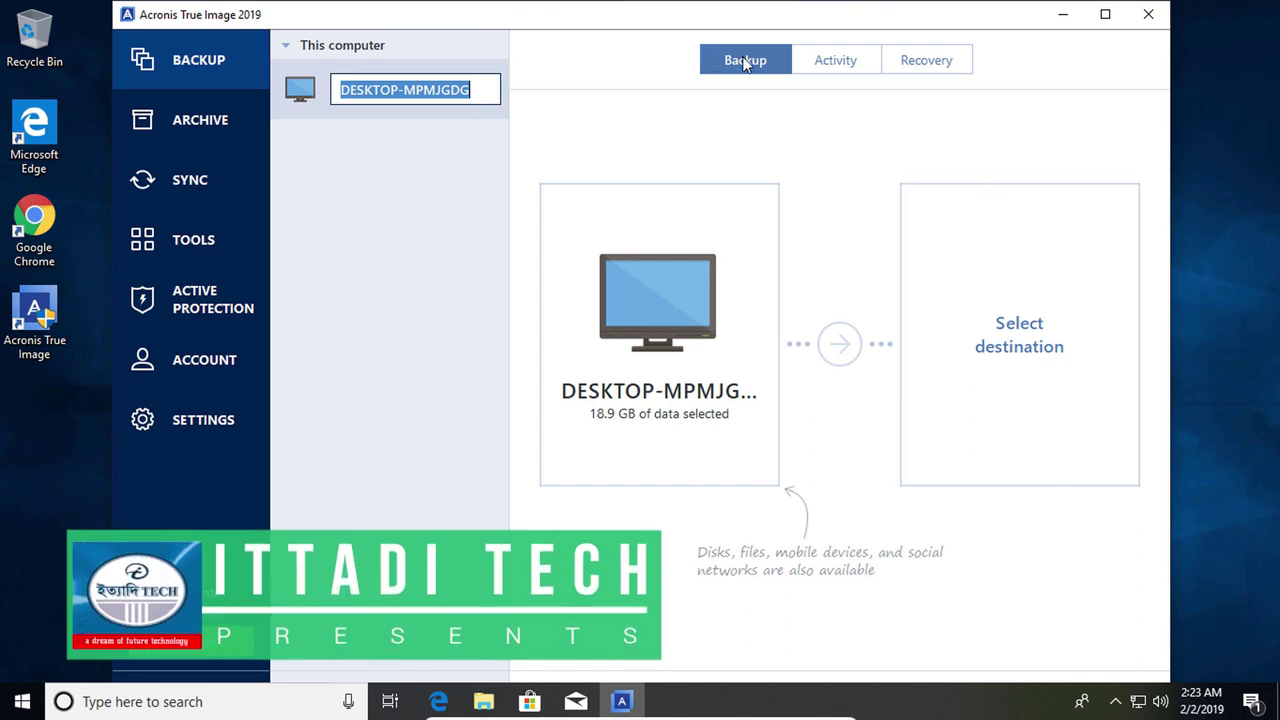
{"action": "left_click", "coordinate": [840, 63]}
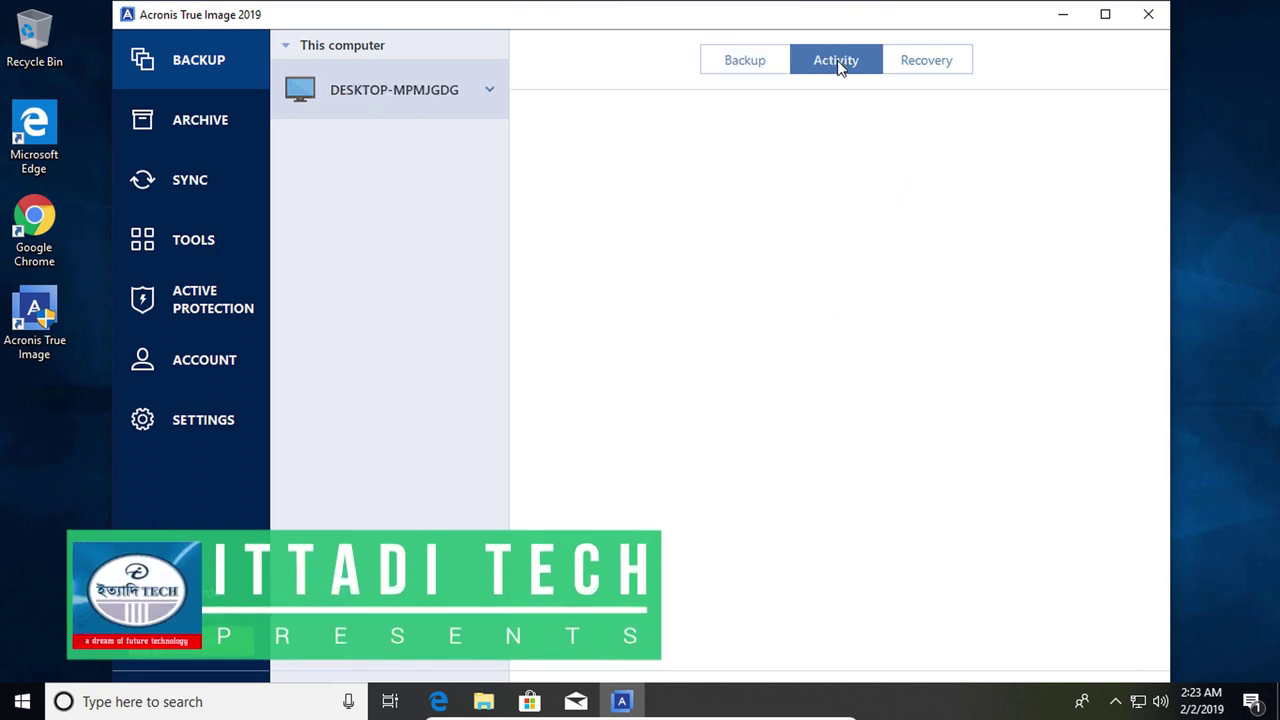
{"action": "left_click", "coordinate": [917, 62]}
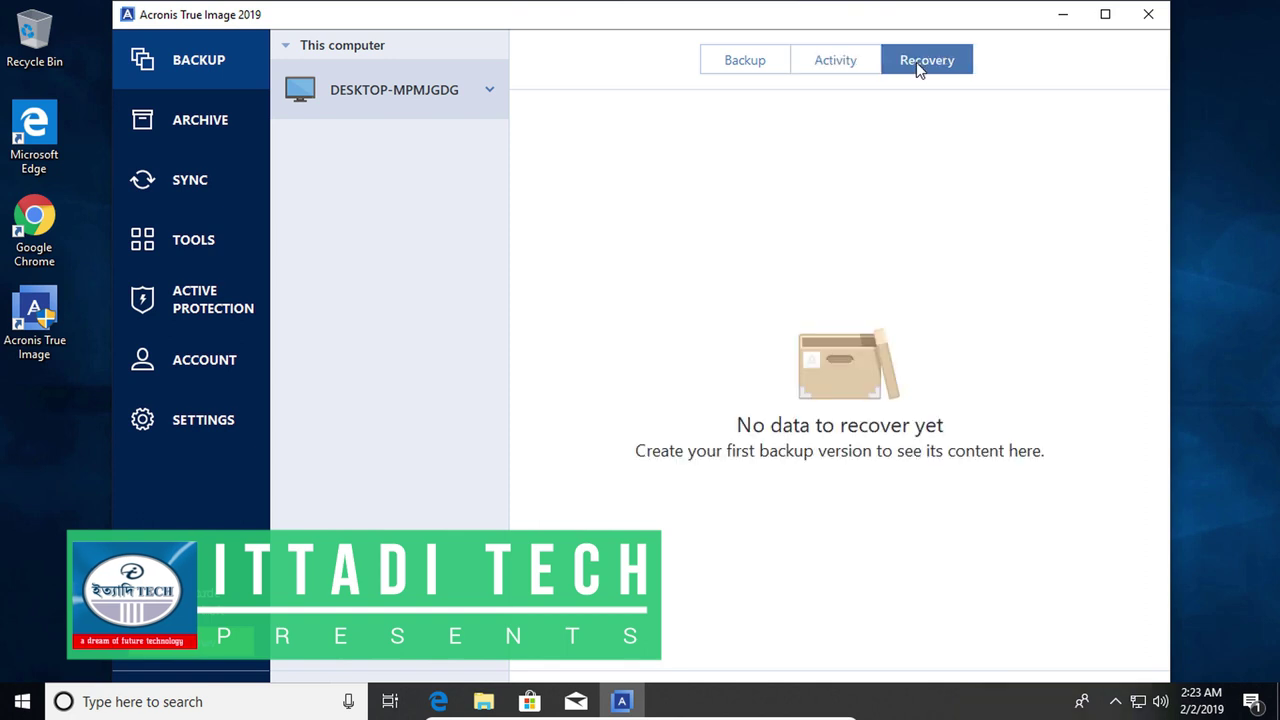
{"action": "left_click", "coordinate": [731, 60]}
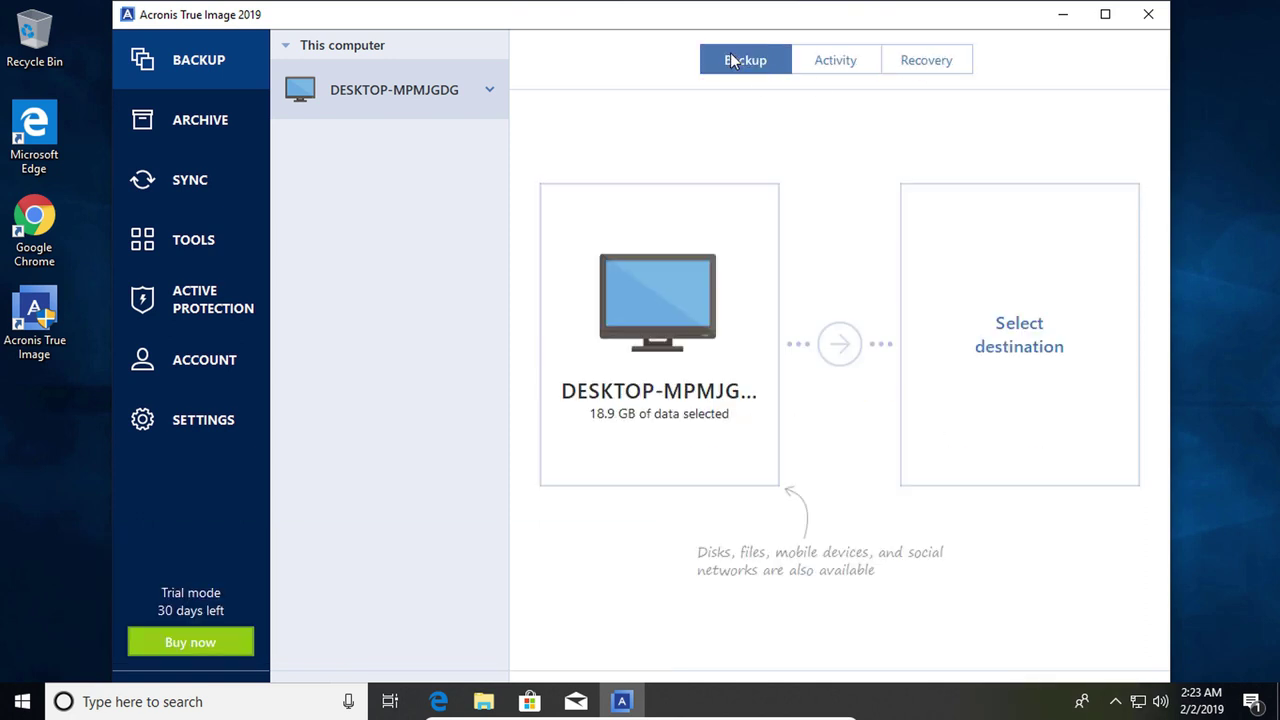
{"action": "mouse_move", "coordinate": [654, 286]}
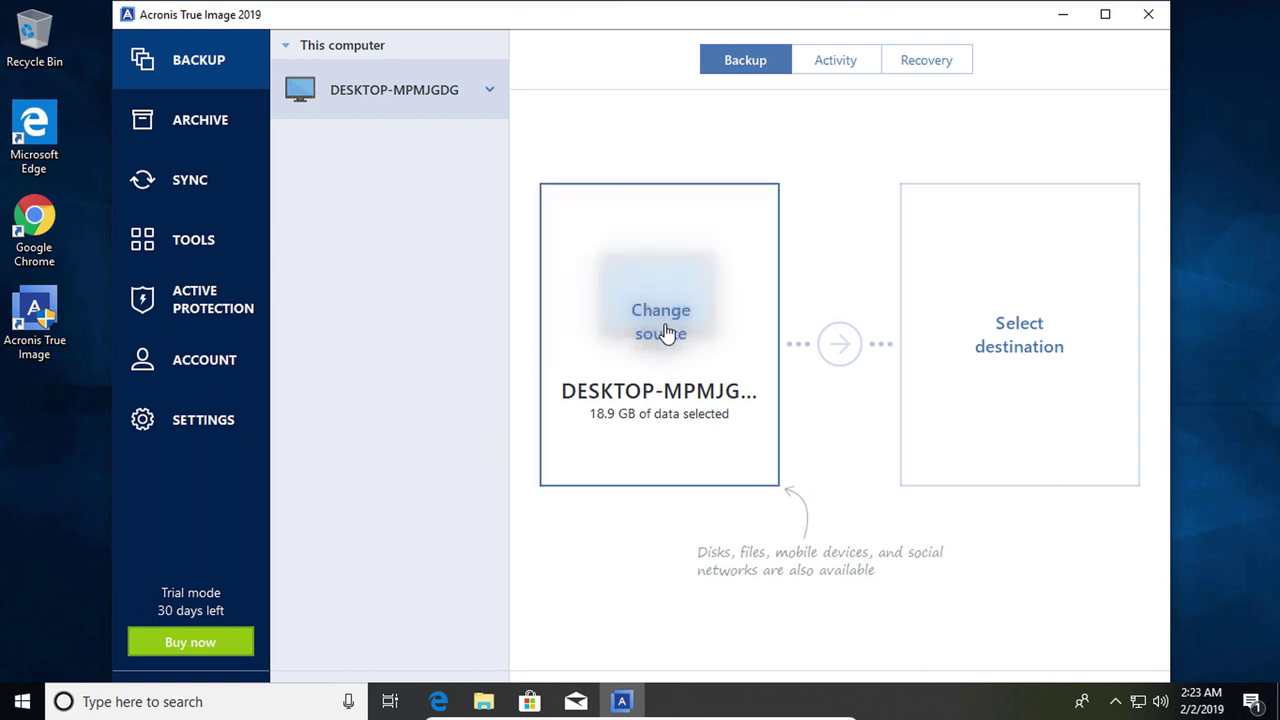
Set the backup source to Disks and partitions, keeping VBOX HARDDISK's C: and E: selected
{"action": "left_click", "coordinate": [667, 325]}
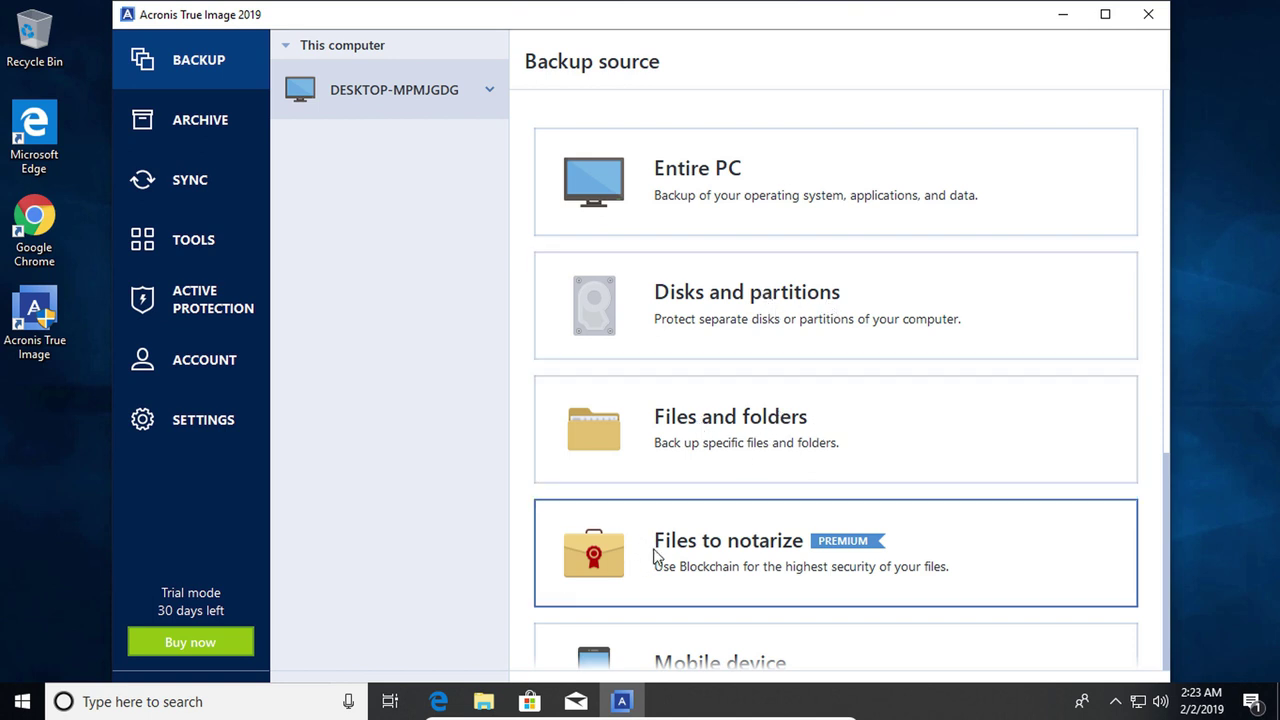
{"action": "scroll", "coordinate": [700, 560], "scroll_direction": "down", "scroll_amount": 2}
{"action": "scroll", "coordinate": [755, 462], "scroll_direction": "down", "scroll_amount": 1}
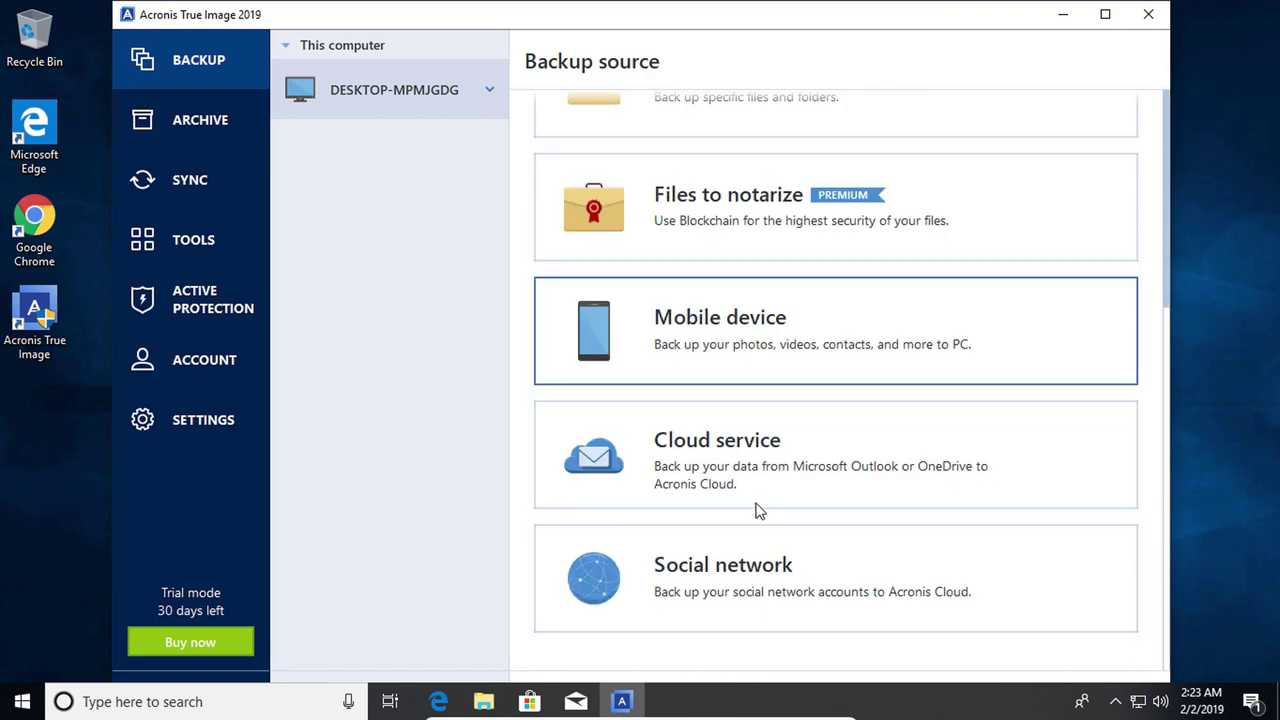
{"action": "scroll", "coordinate": [749, 493], "scroll_direction": "up", "scroll_amount": 2}
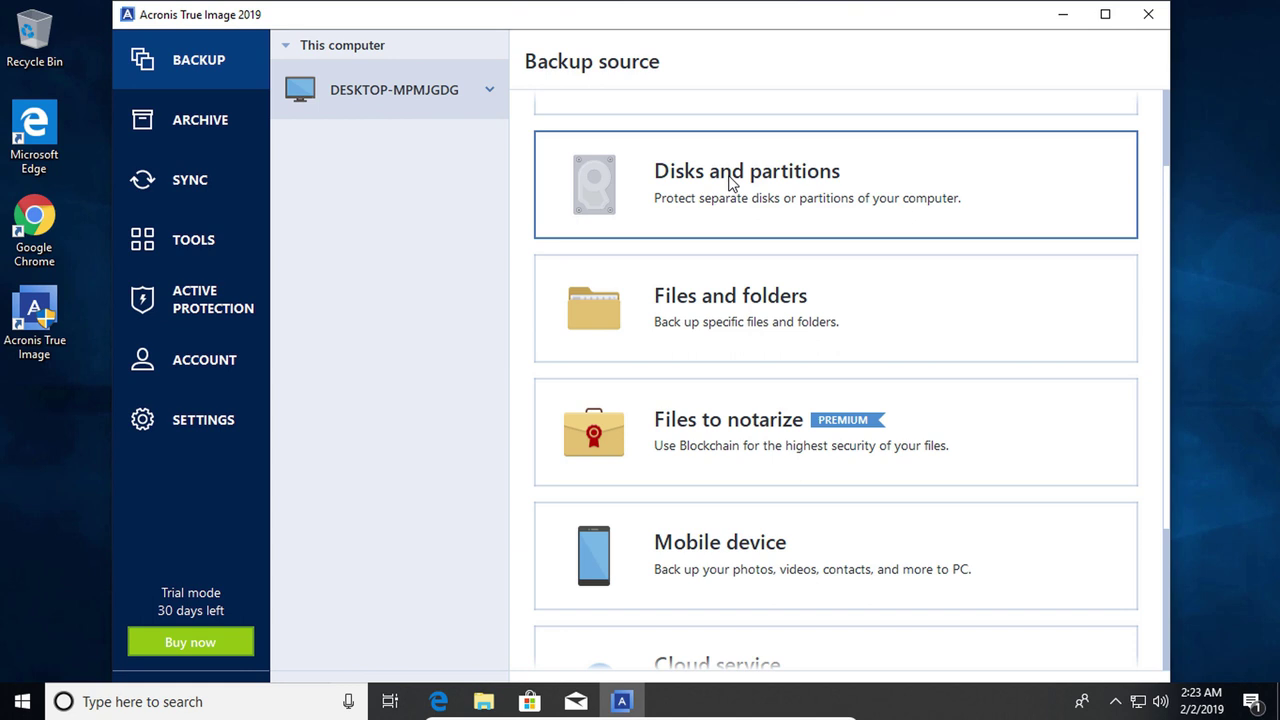
{"action": "left_click", "coordinate": [731, 181]}
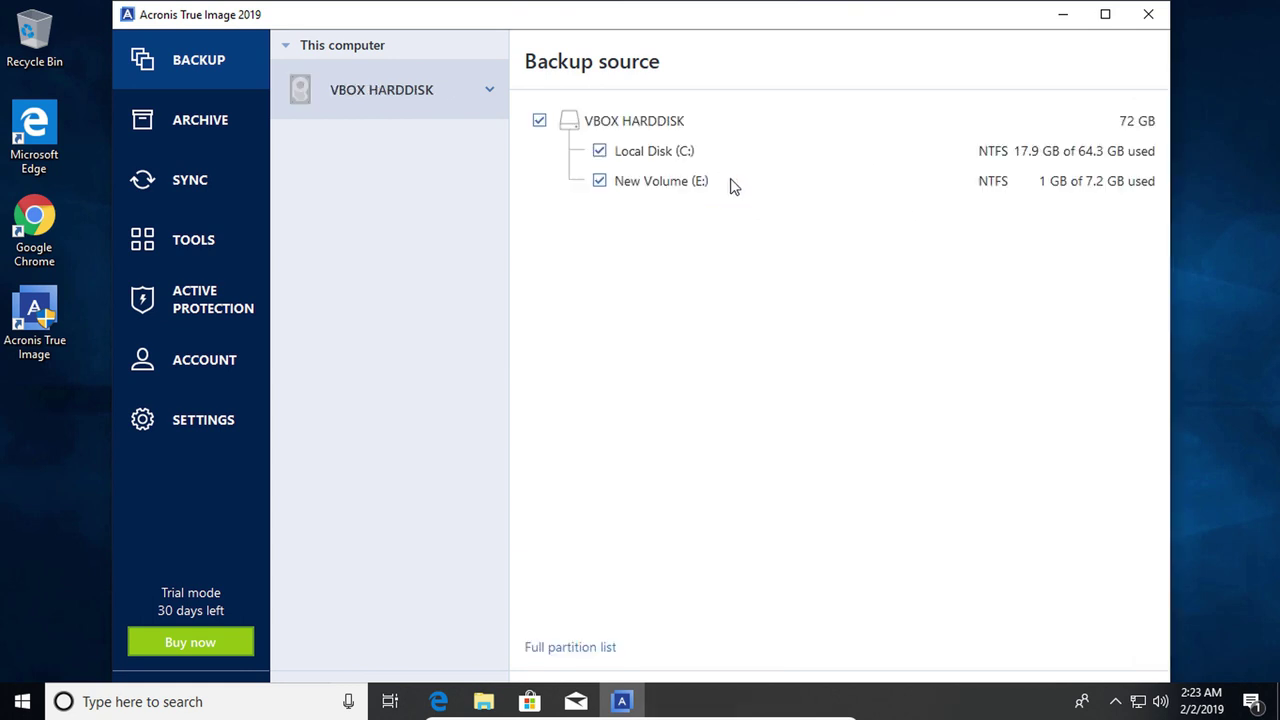
{"action": "left_click", "coordinate": [485, 705]}
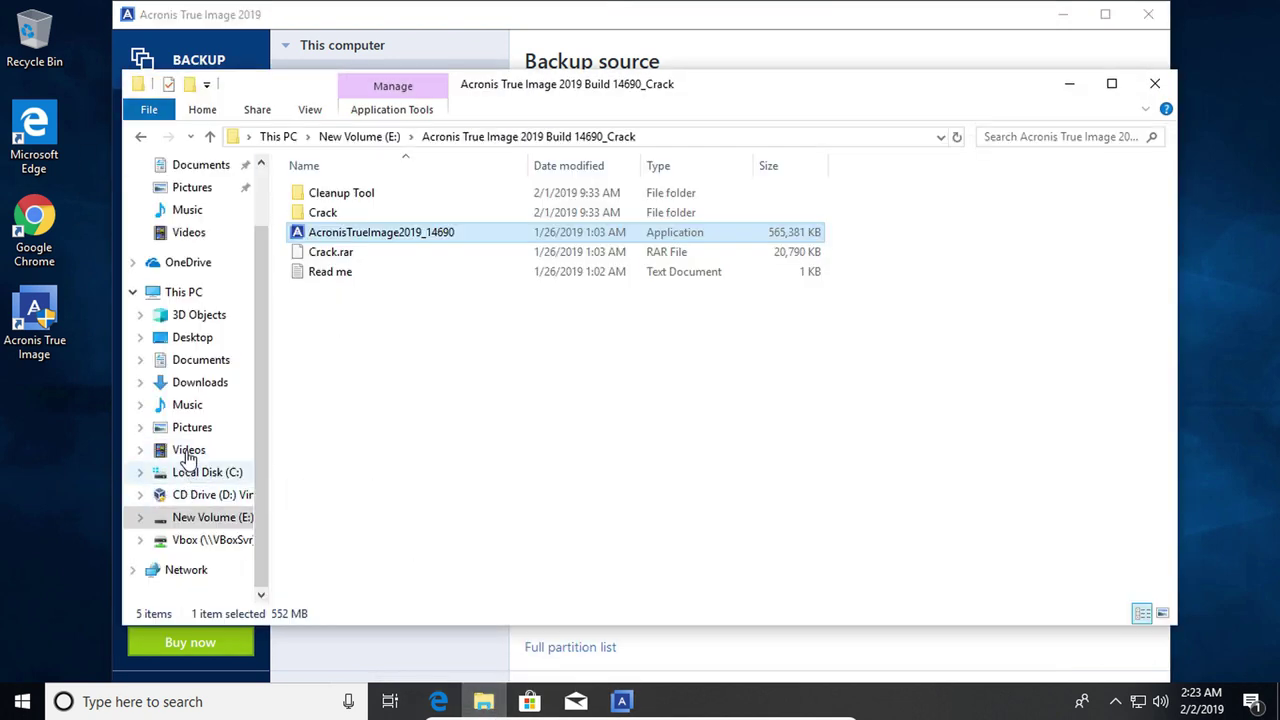
Check the drives under This PC in File Explorer, then minimize it
{"action": "left_click", "coordinate": [178, 292]}
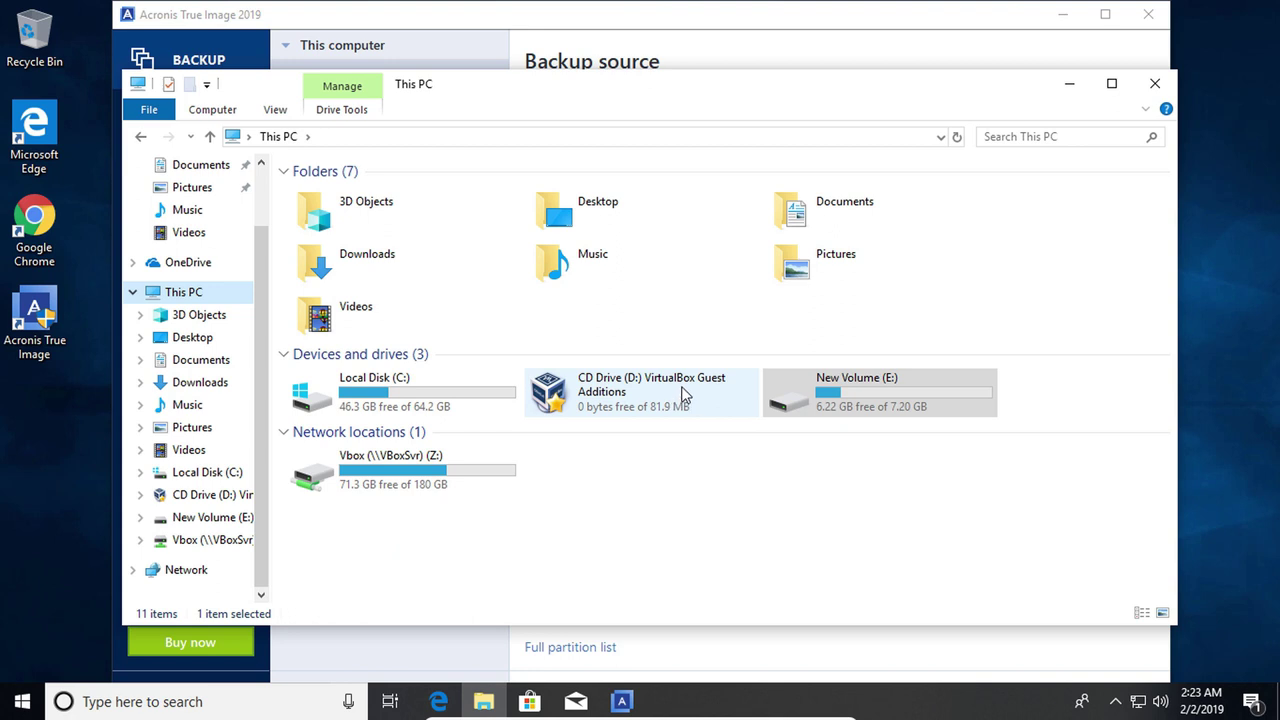
{"action": "left_click", "coordinate": [1071, 86]}
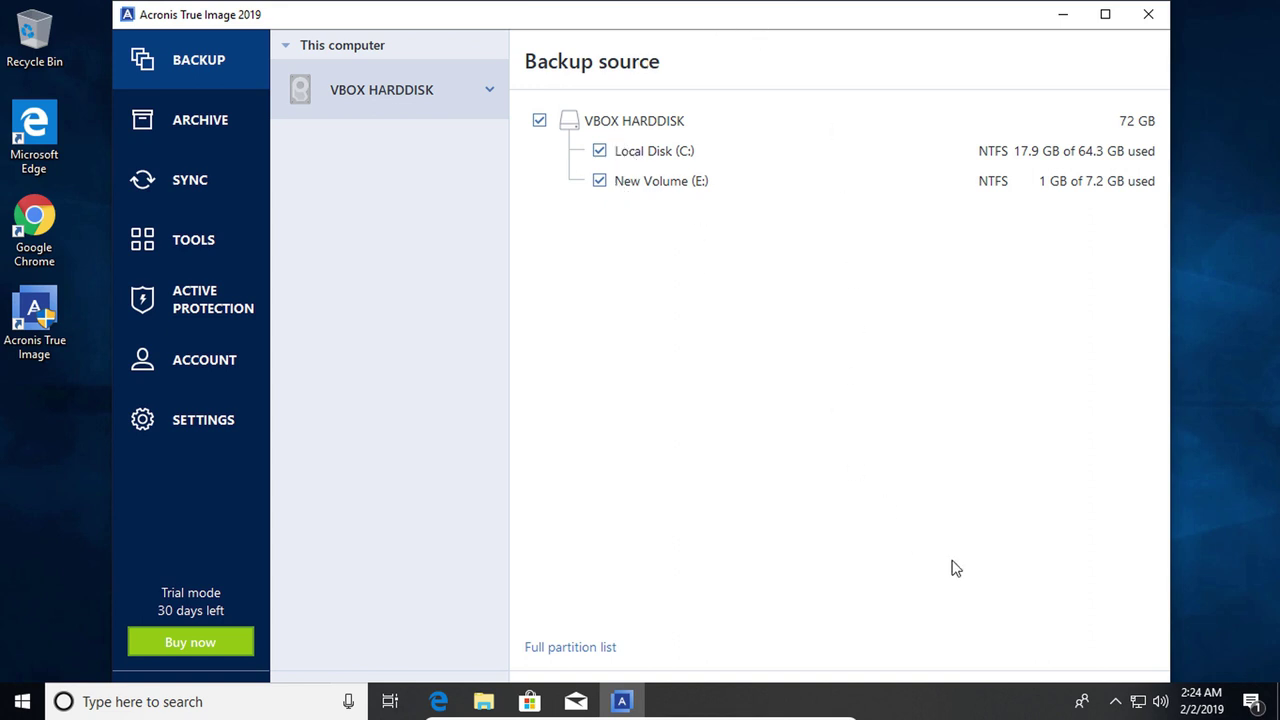
Confirm VBOX HARDDISK (18.9 GB) as the backup source in the maximized window, then go to Tools
{"action": "left_click", "coordinate": [1105, 14]}
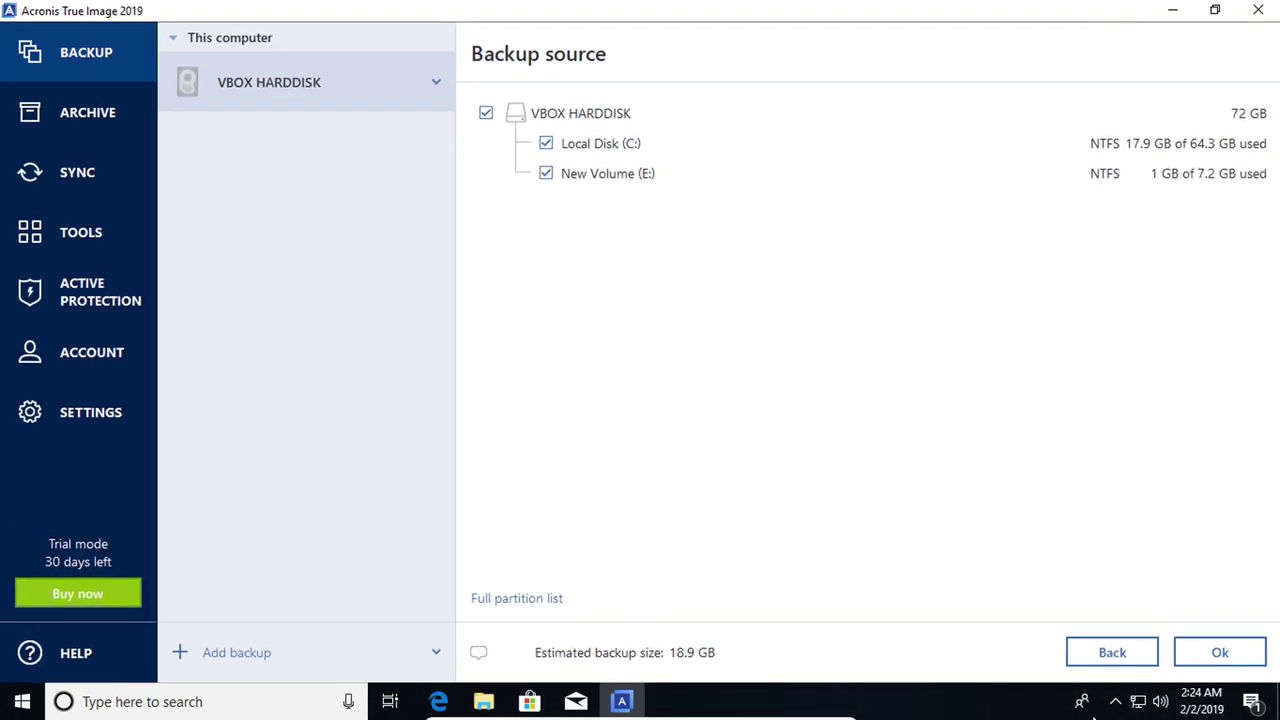
{"action": "left_click", "coordinate": [1228, 652]}
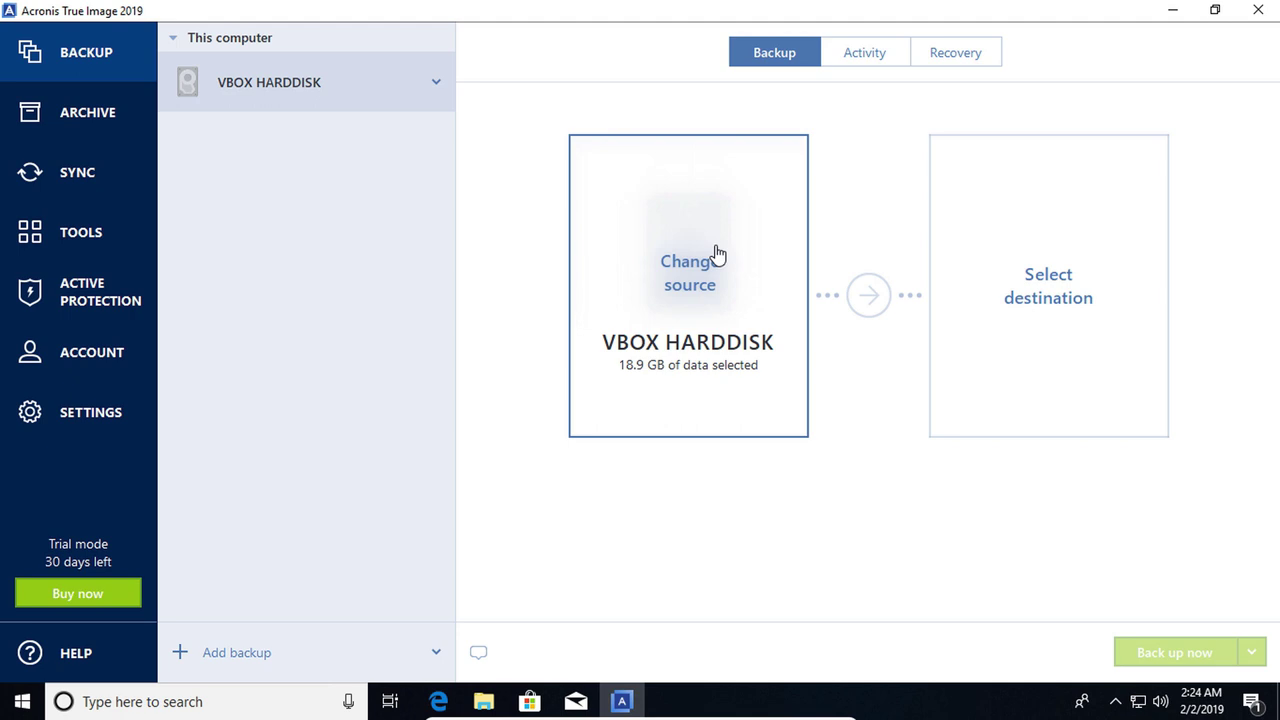
{"action": "left_click", "coordinate": [77, 235]}
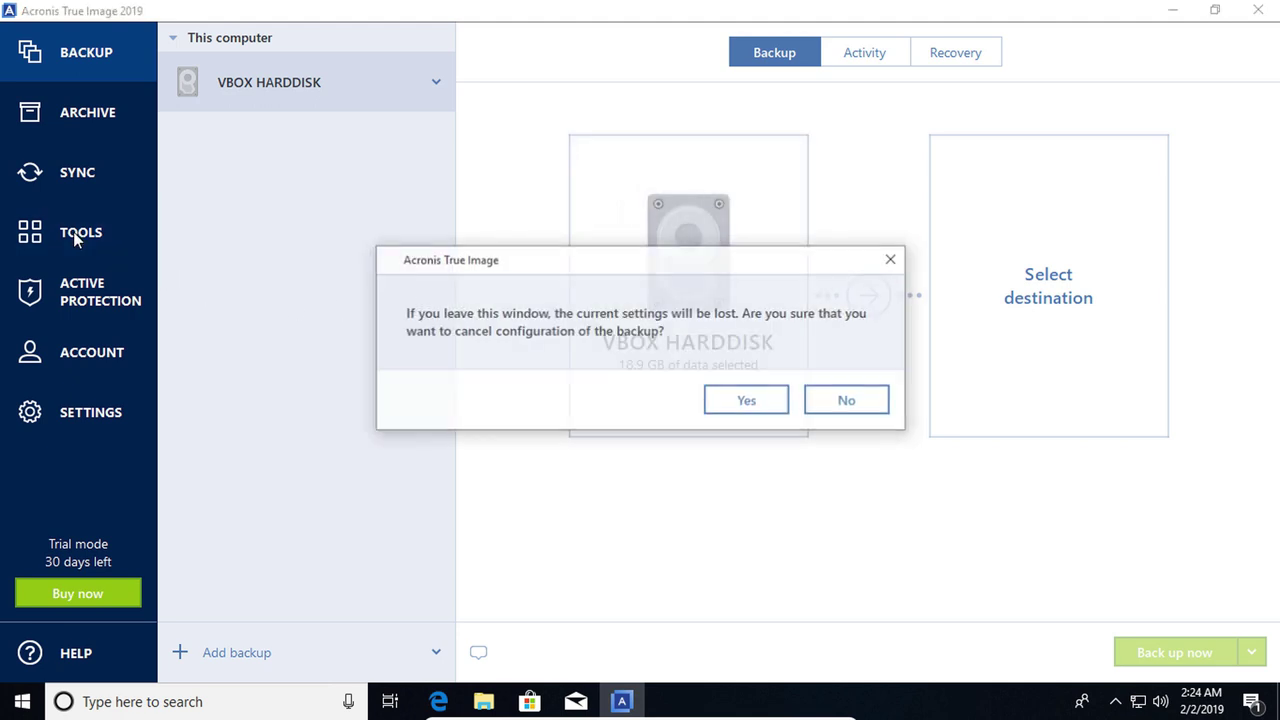
Discard the unfinished backup configuration and start the Acronis Secure Zone wizard
{"action": "left_click", "coordinate": [745, 403]}
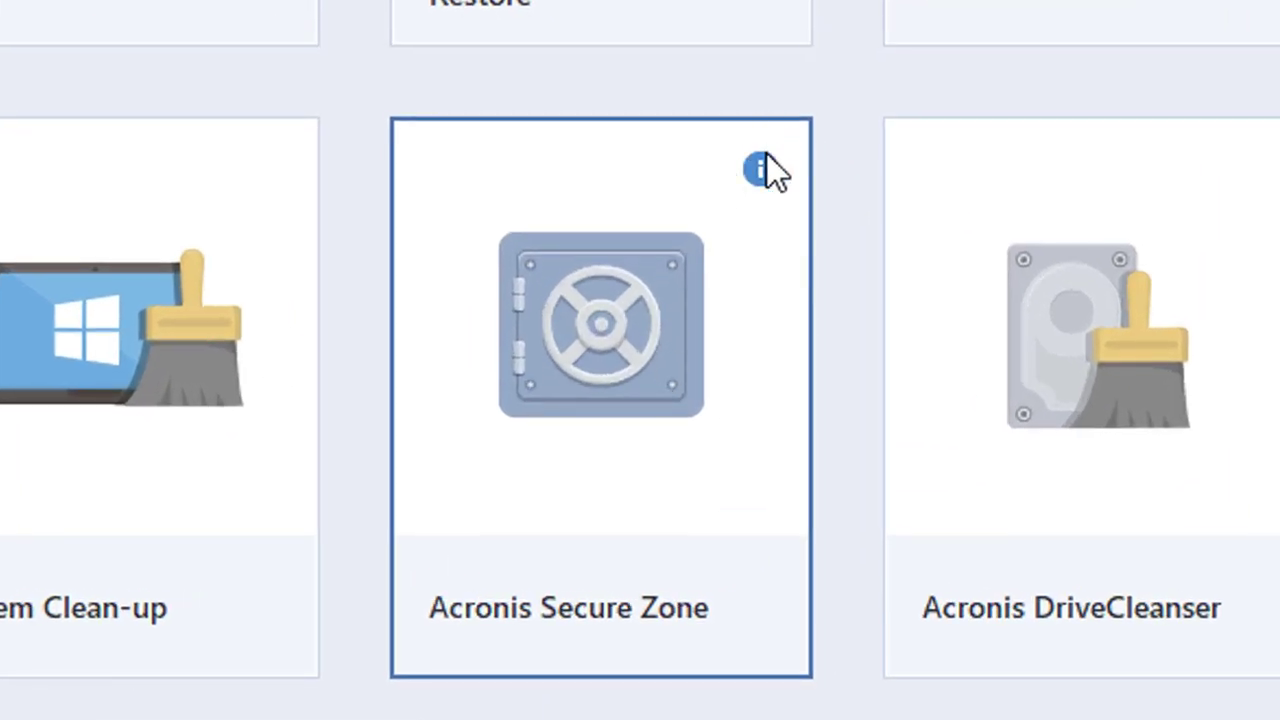
{"action": "mouse_move", "coordinate": [768, 171]}
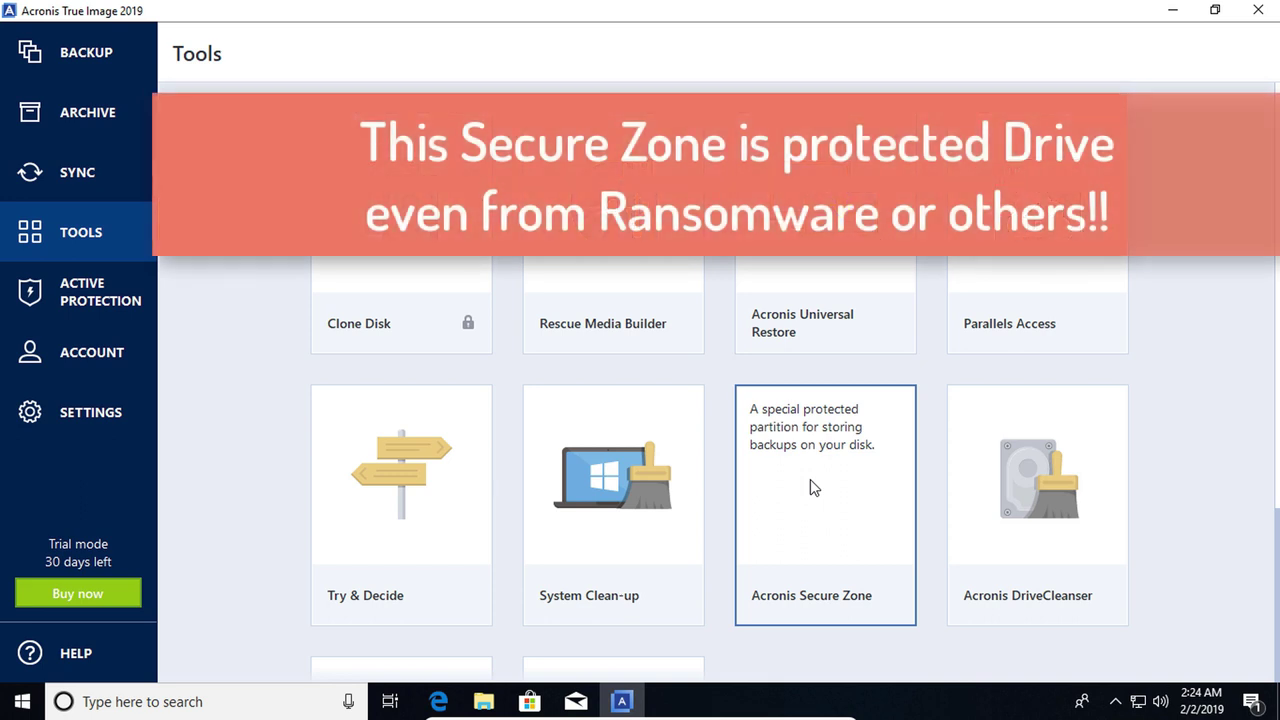
{"action": "left_click", "coordinate": [810, 479]}
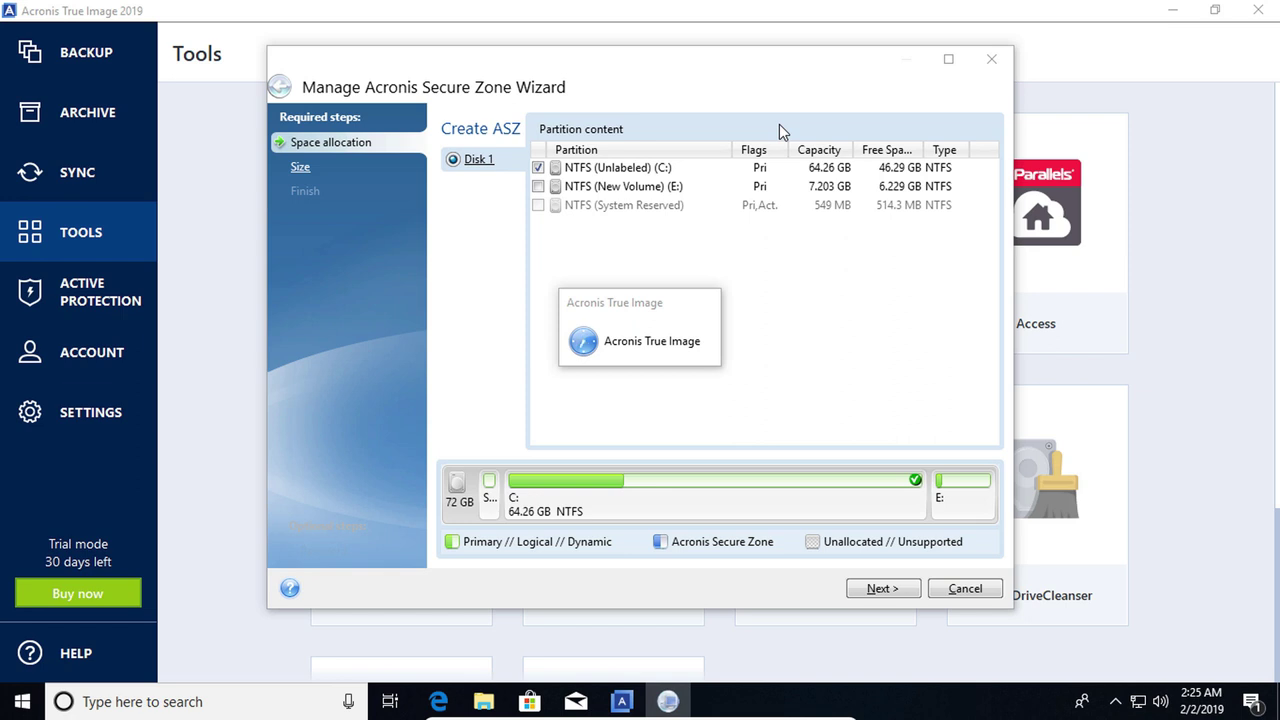
Size the Secure Zone at 16 GB taken from Local Disk C: and proceed with creating it
{"action": "key", "text": "Return"}
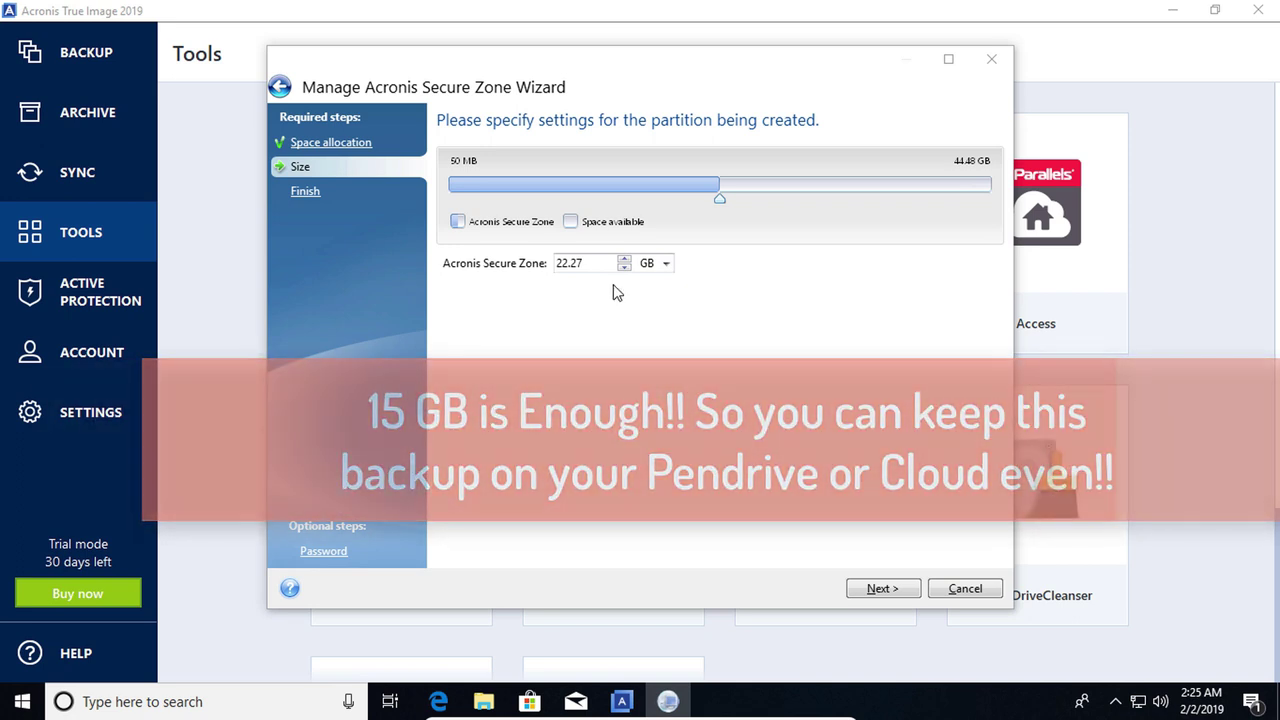
{"action": "double_click", "coordinate": [588, 263]}
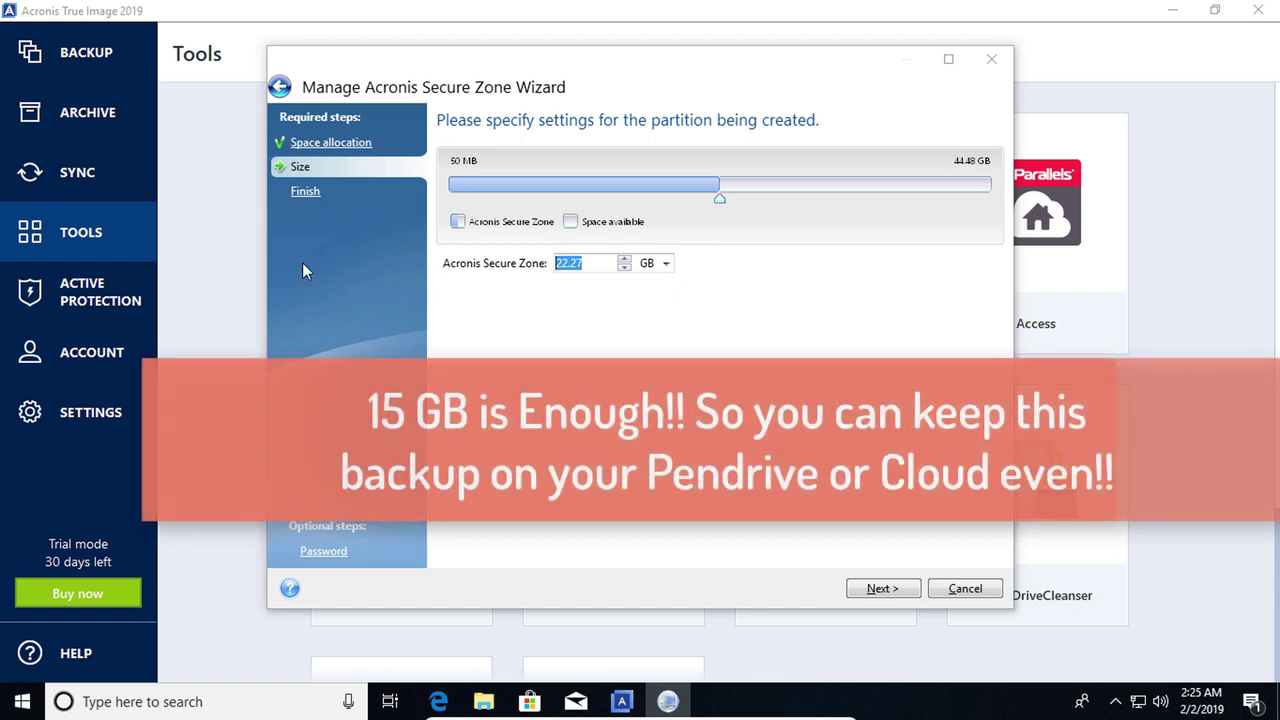
{"action": "type", "text": "15"}
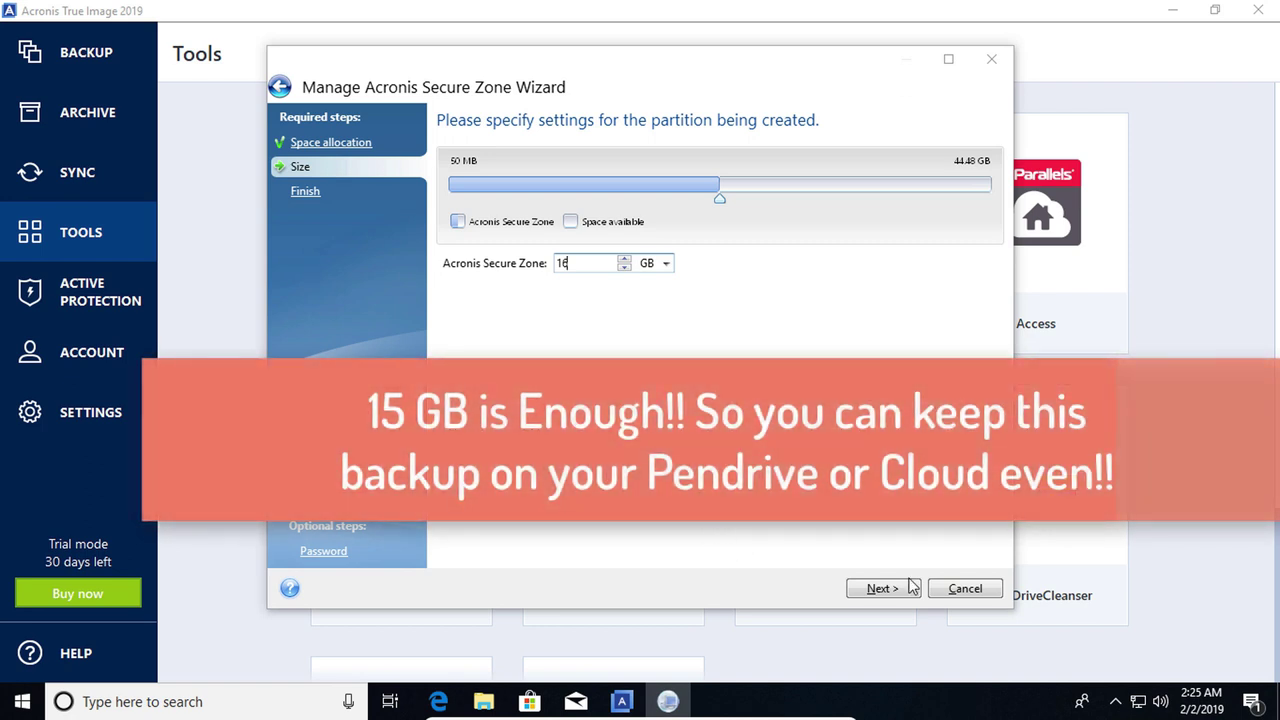
{"action": "left_click", "coordinate": [880, 590]}
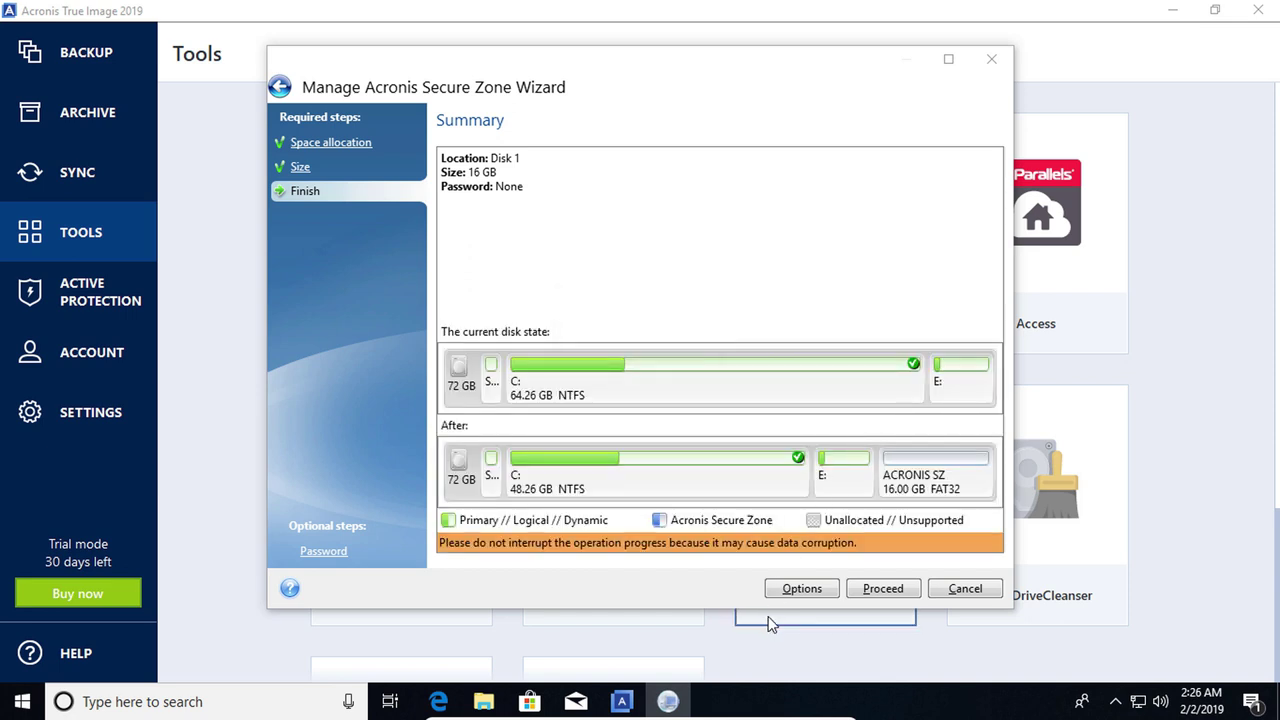
{"action": "left_click", "coordinate": [880, 590]}
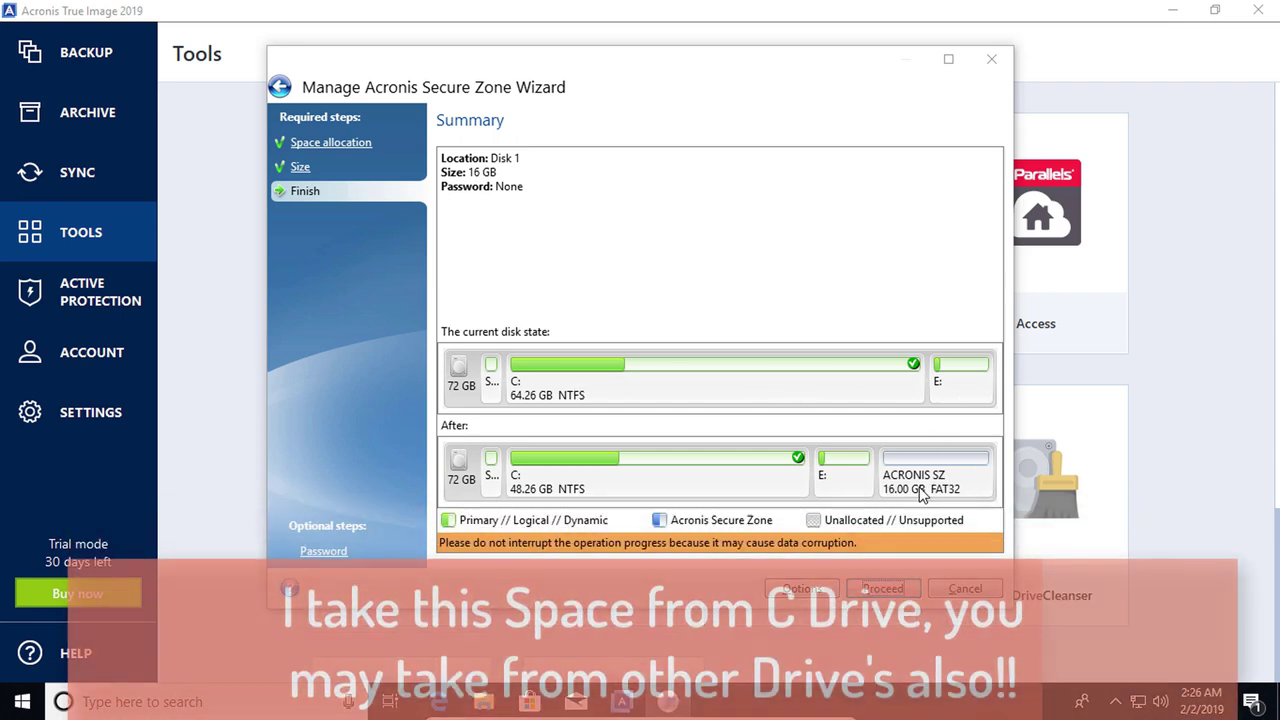
{"action": "left_click", "coordinate": [883, 589]}
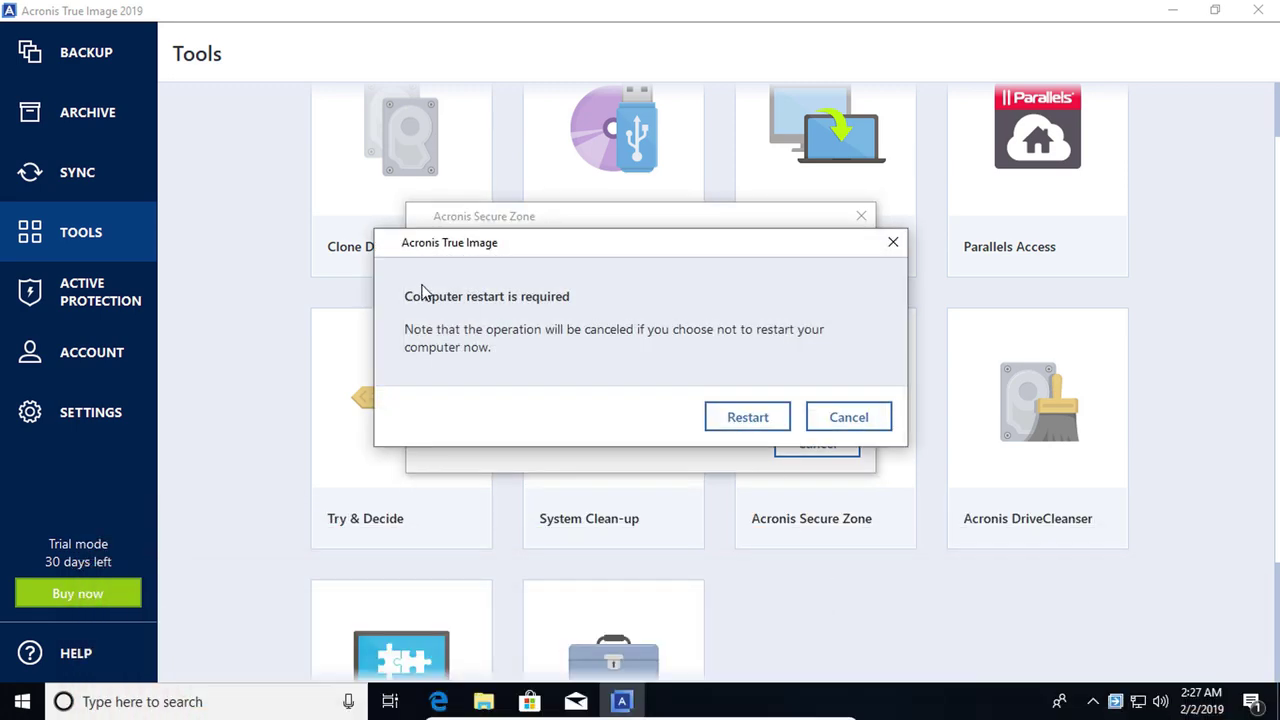
Restart to build the Secure Zone, then relaunch Acronis, minimize it, and open File Explorer
{"action": "left_click", "coordinate": [722, 420]}
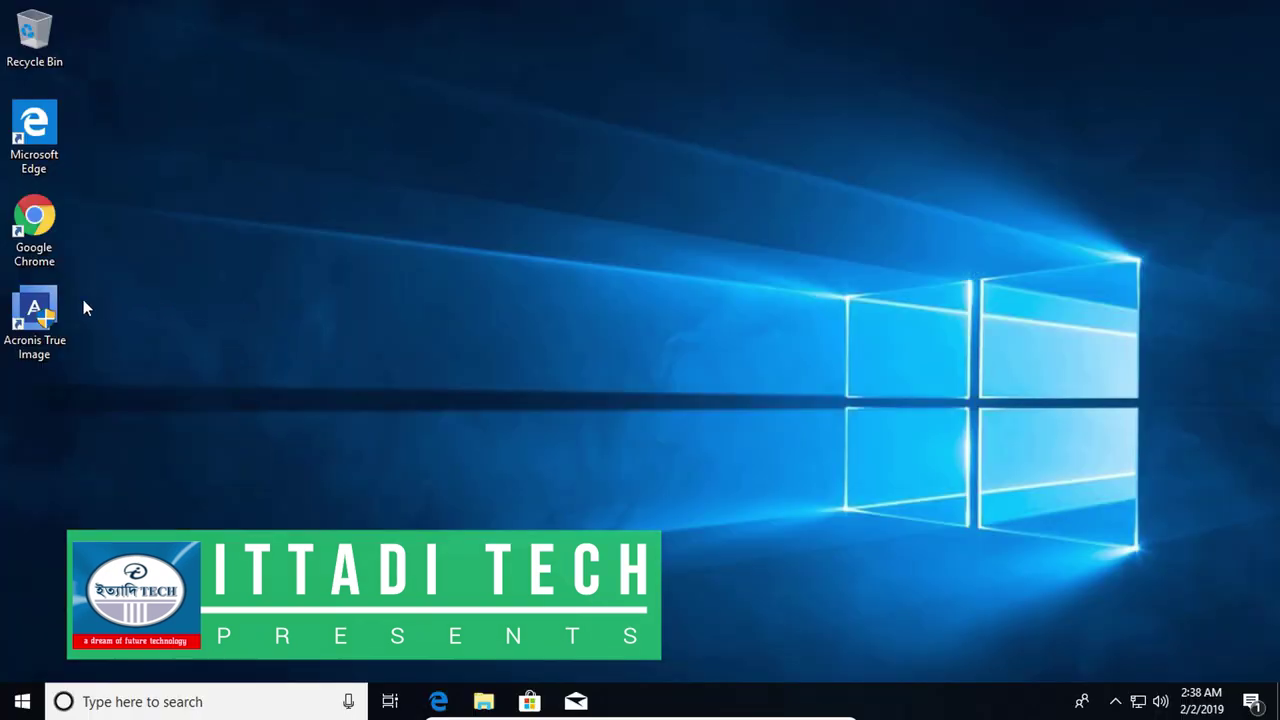
{"action": "double_click", "coordinate": [44, 306]}
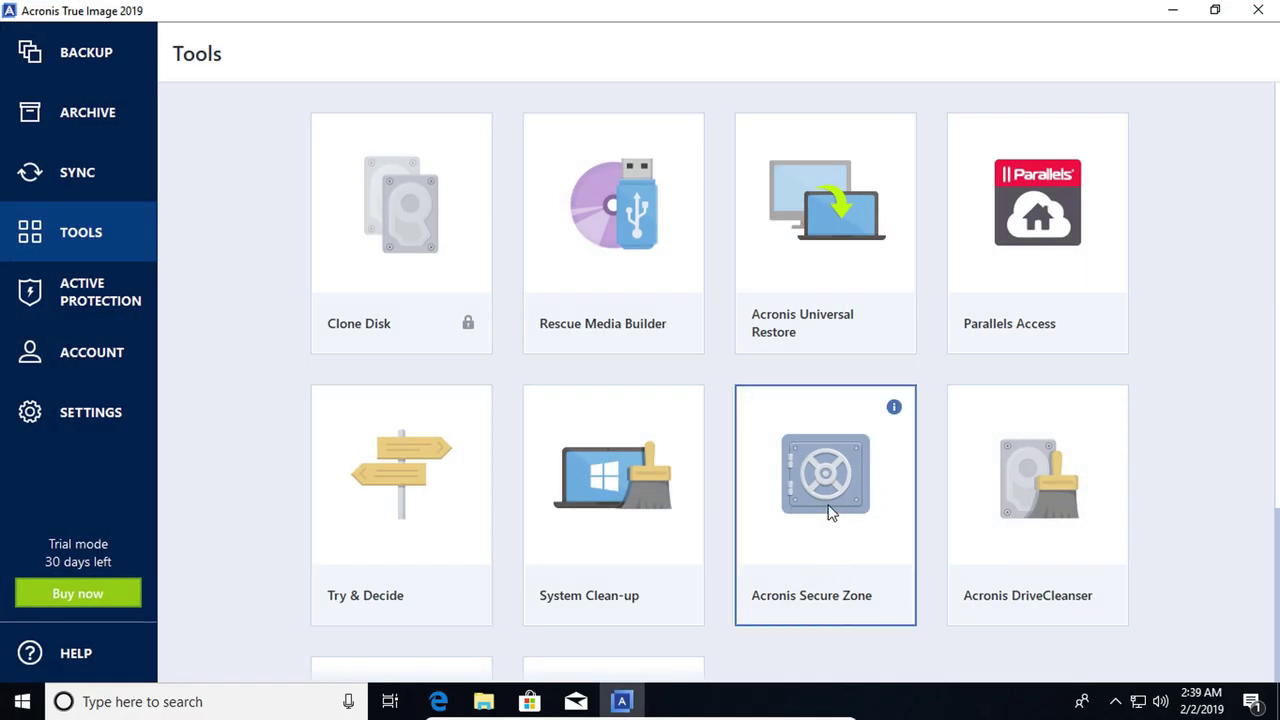
{"action": "left_click", "coordinate": [1172, 10]}
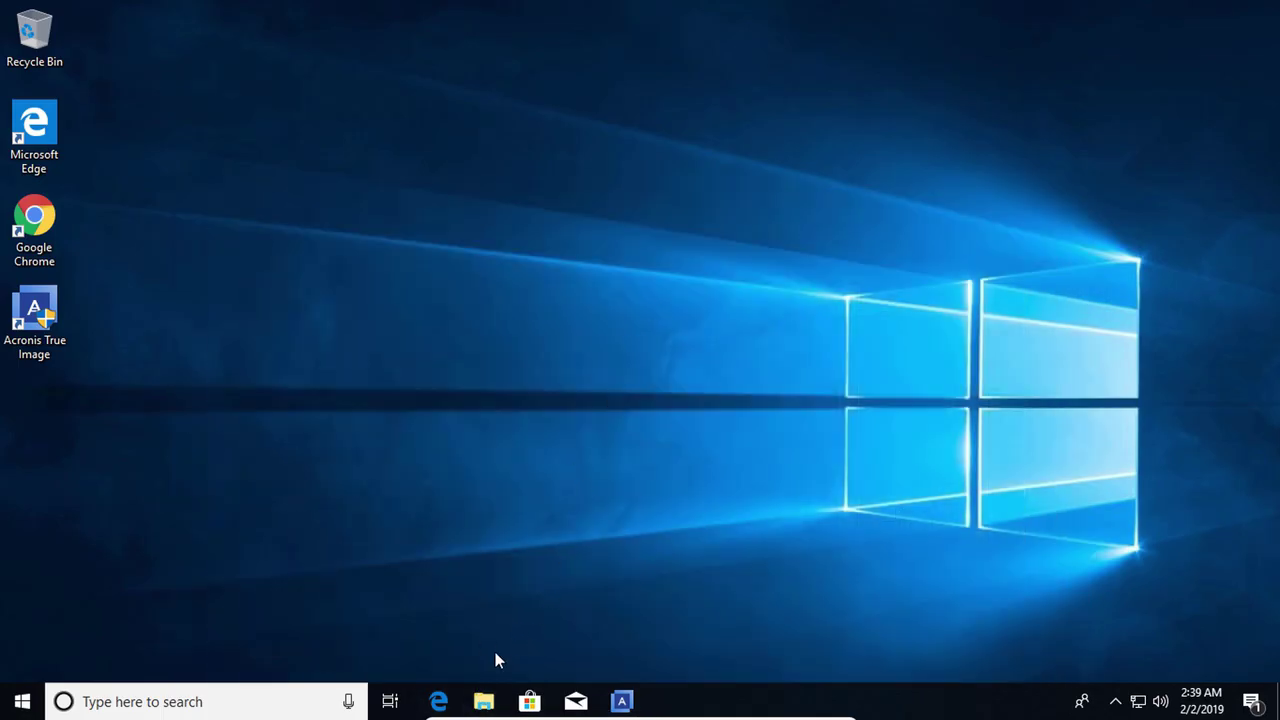
{"action": "left_click", "coordinate": [483, 701]}
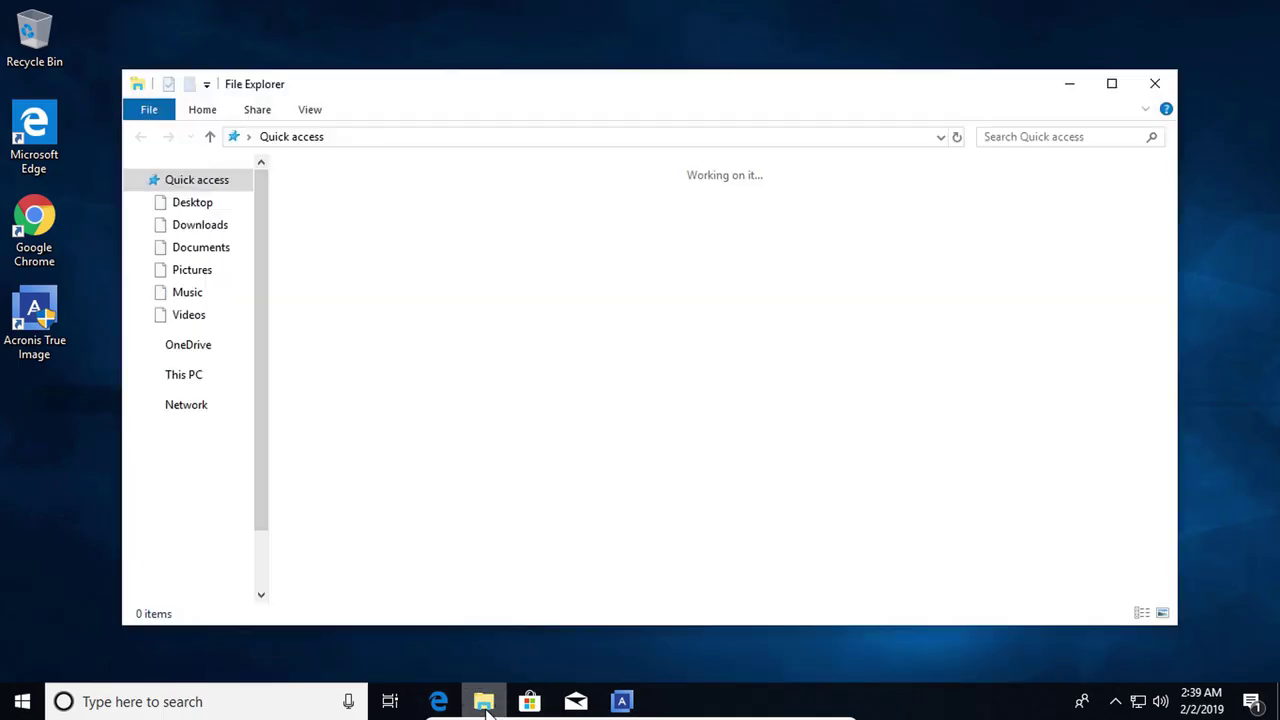
Open the Acronis Secure Zone drive under This PC, approving UAC, and see it is empty
{"action": "left_click", "coordinate": [186, 376]}
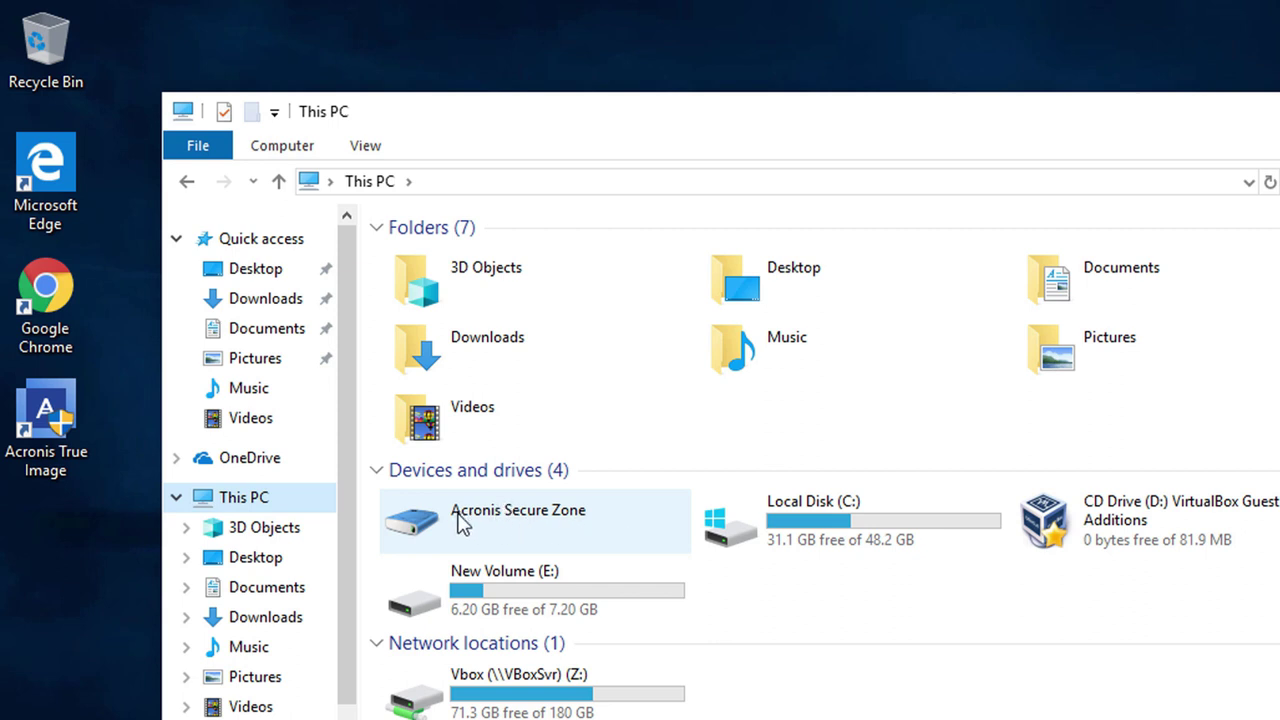
{"action": "left_click", "coordinate": [486, 520]}
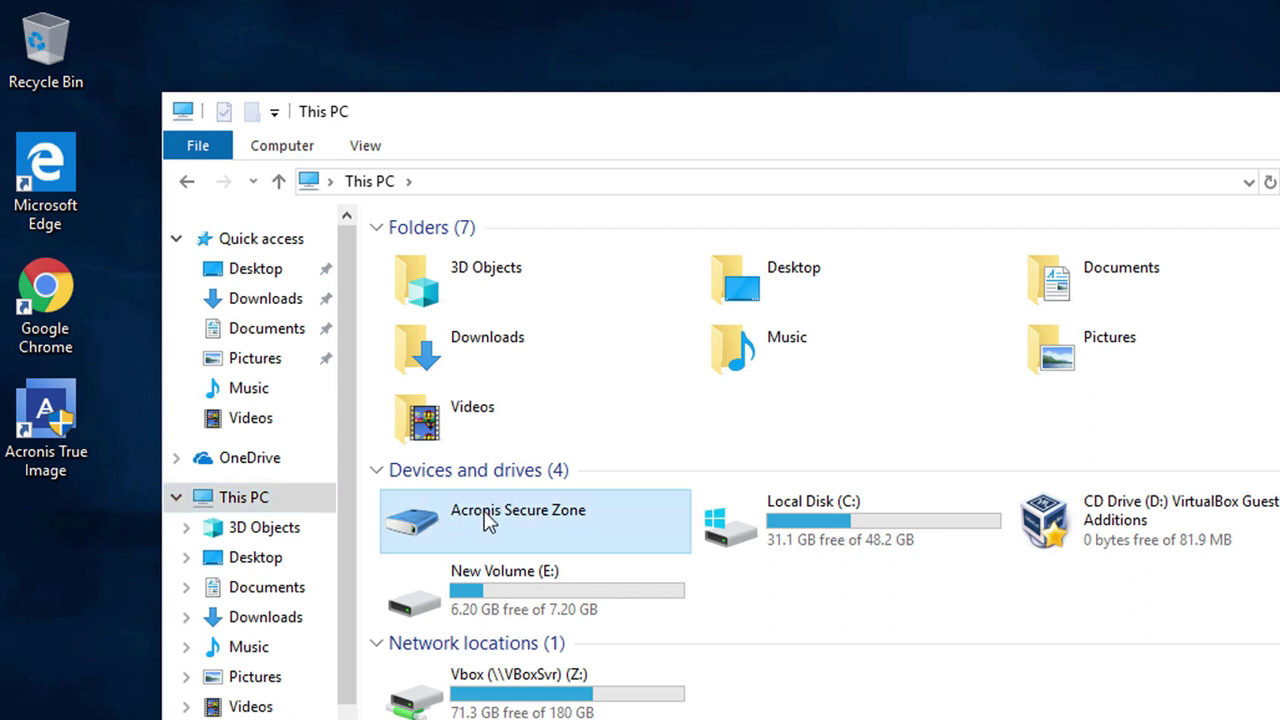
{"action": "double_click", "coordinate": [487, 521]}
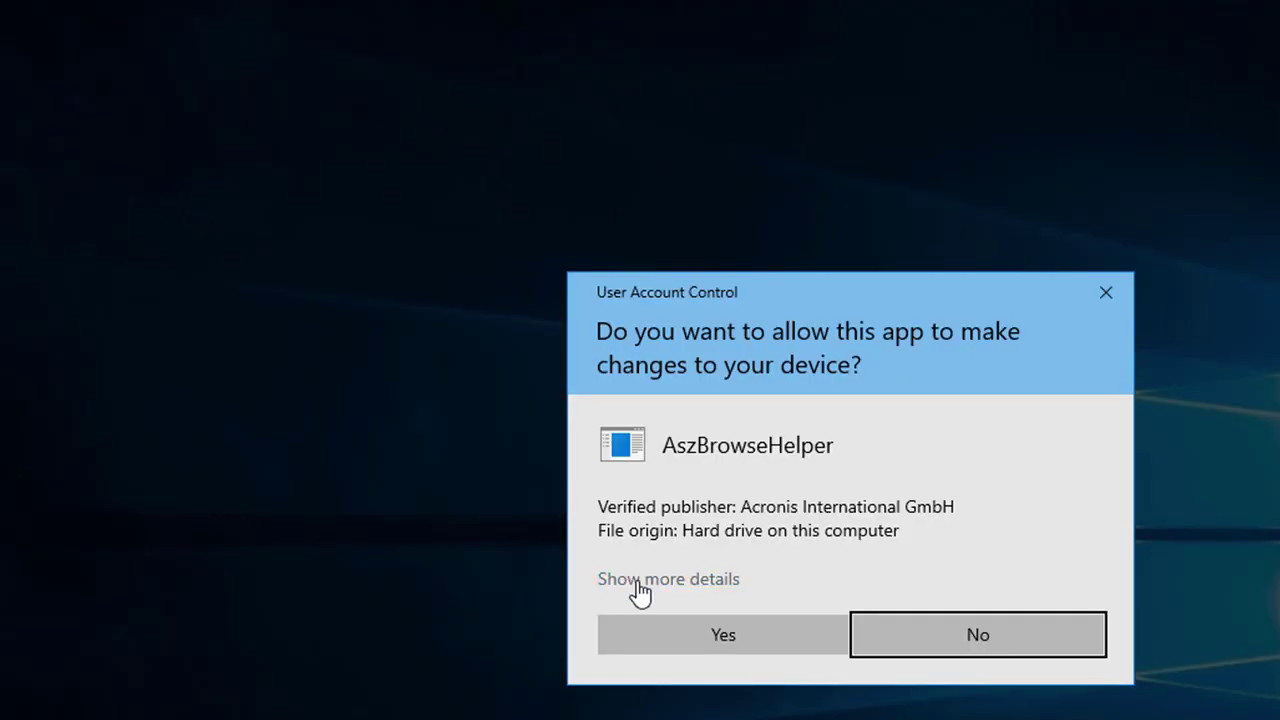
{"action": "left_click", "coordinate": [716, 638]}
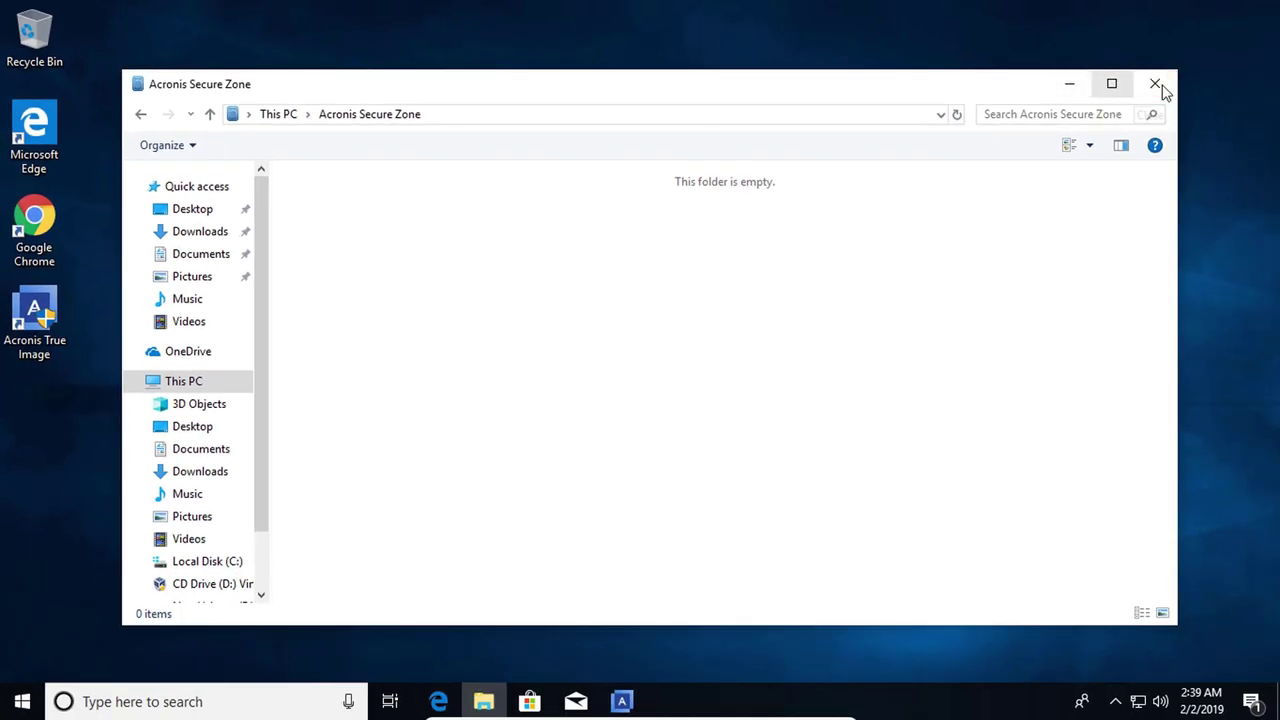
{"action": "left_click", "coordinate": [1158, 88]}
{"action": "left_click", "coordinate": [638, 703]}
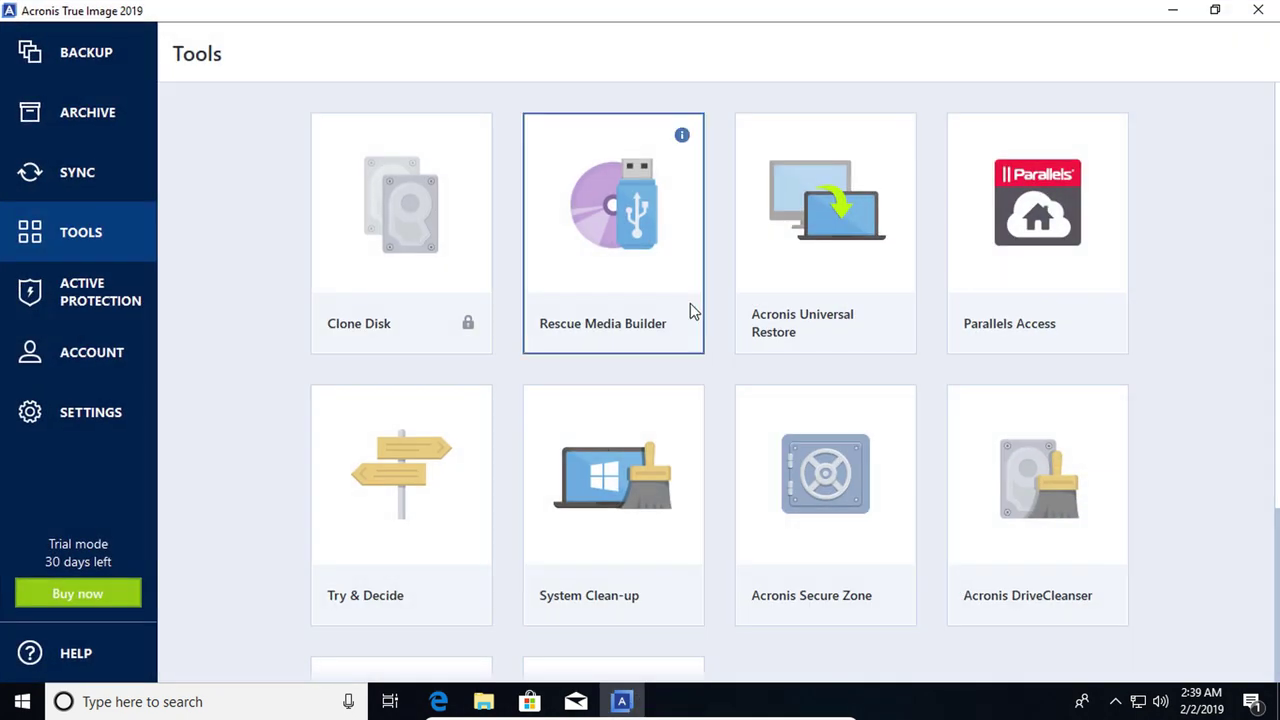
Set the backup source to the VBOX HARDDISK using Disks and partitions
{"action": "left_click", "coordinate": [66, 55]}
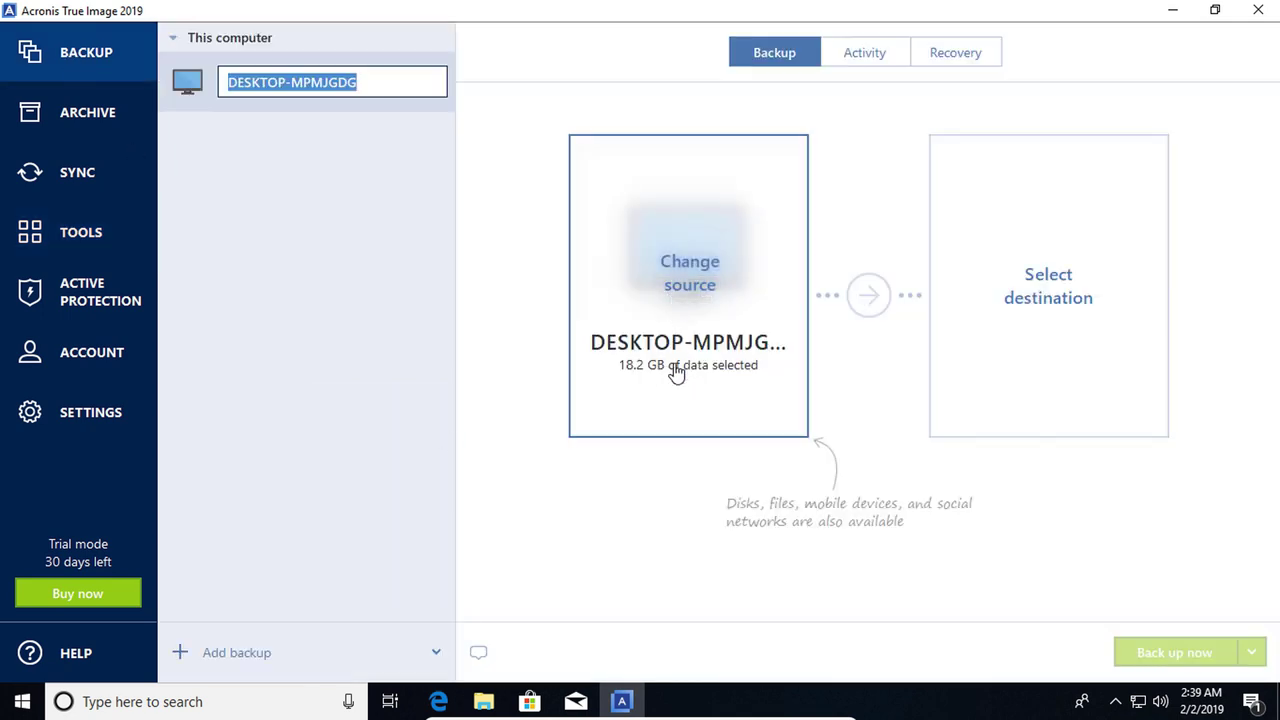
{"action": "left_click", "coordinate": [683, 285]}
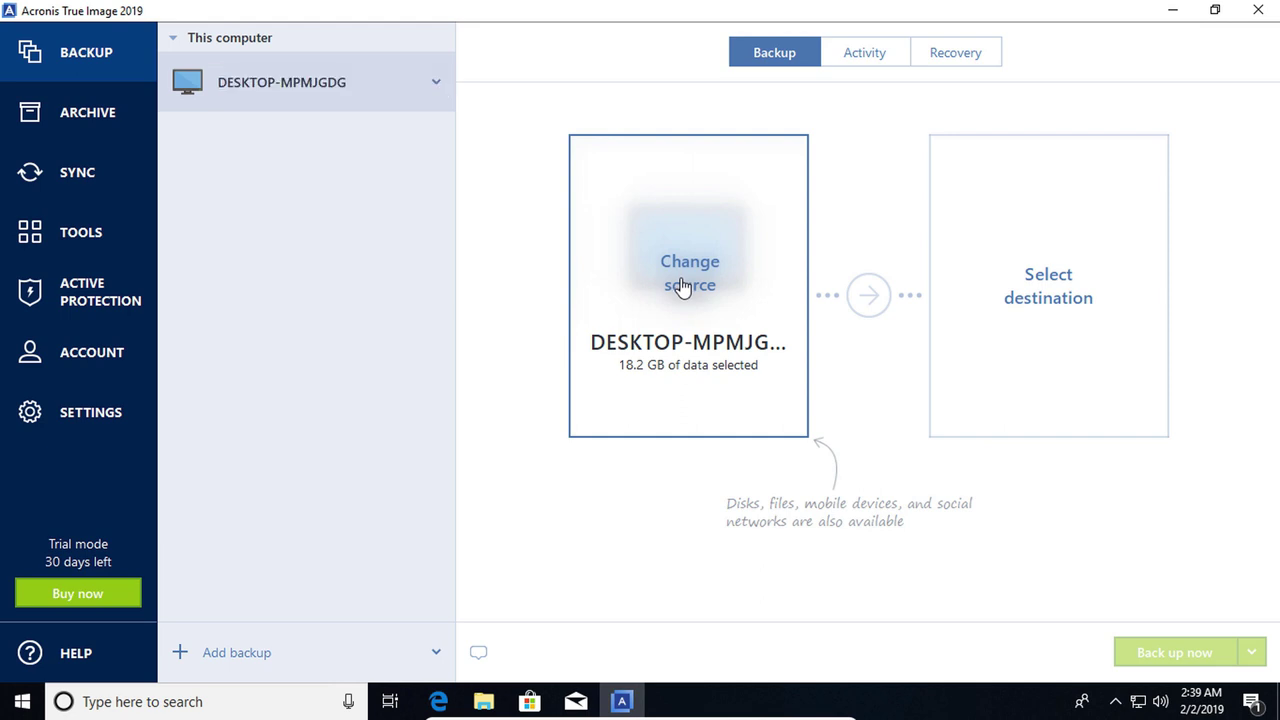
{"action": "left_click", "coordinate": [683, 285]}
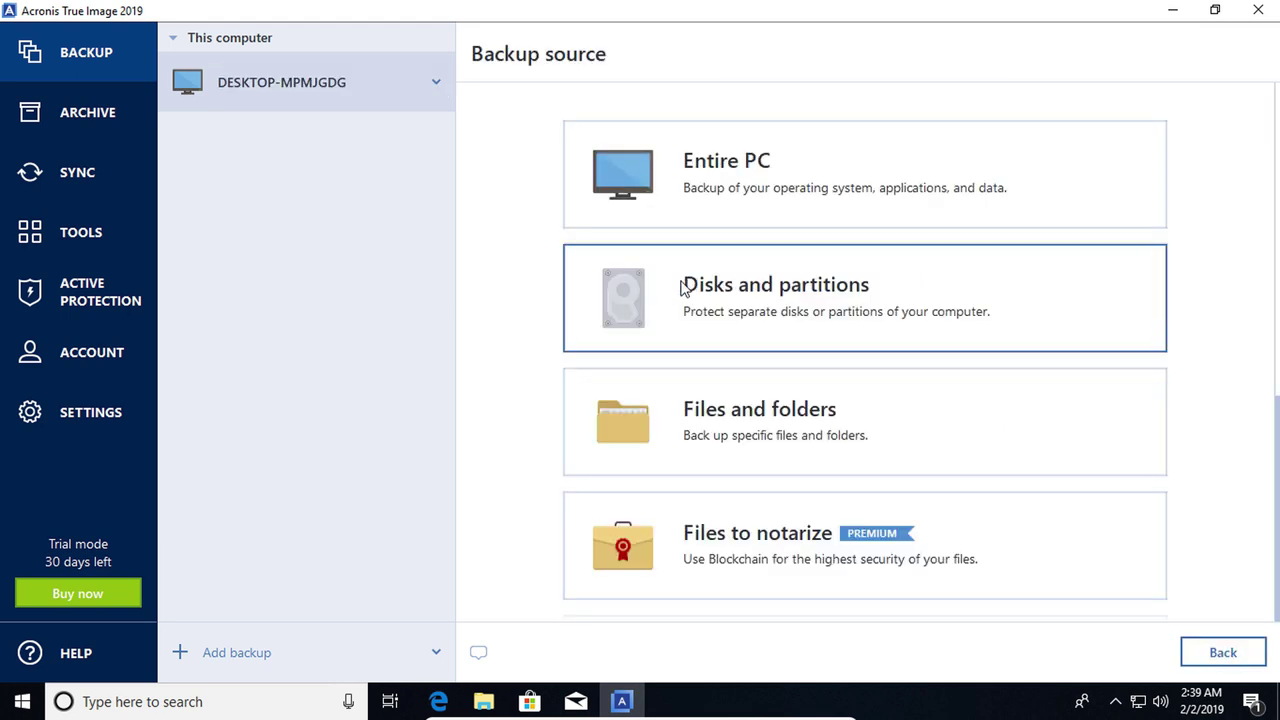
{"action": "left_click", "coordinate": [773, 289]}
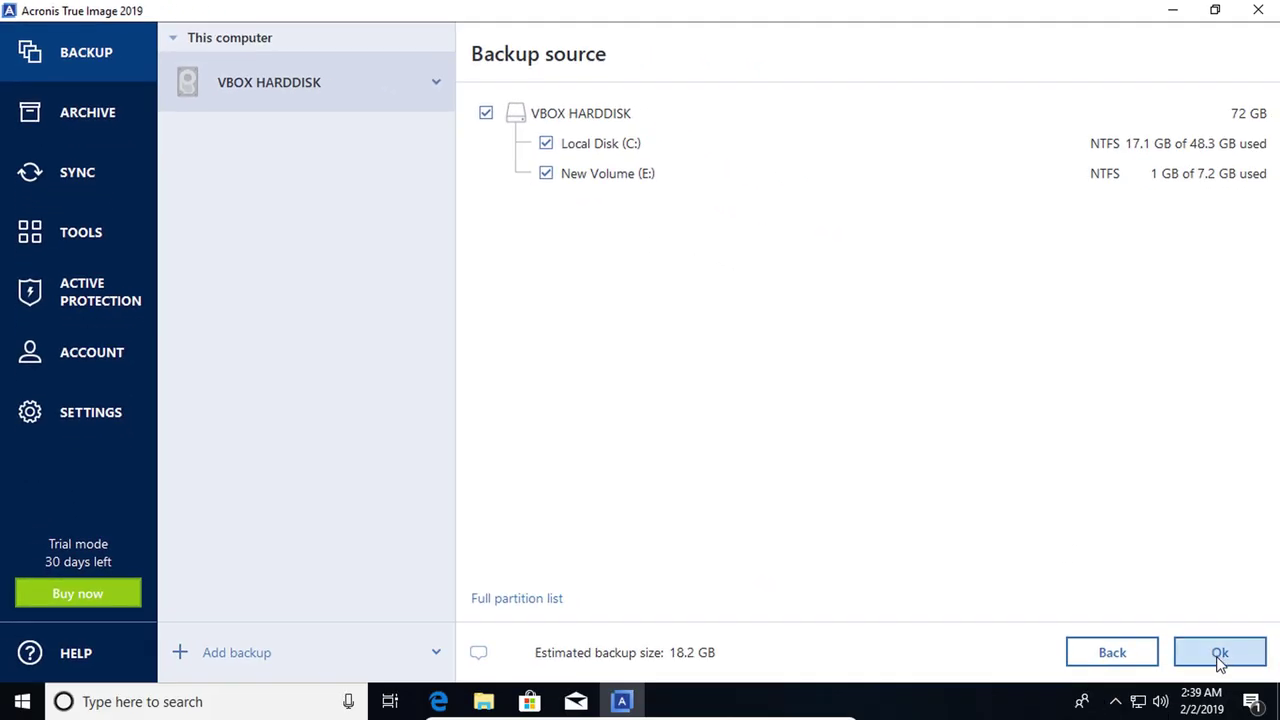
{"action": "key", "text": "Return"}
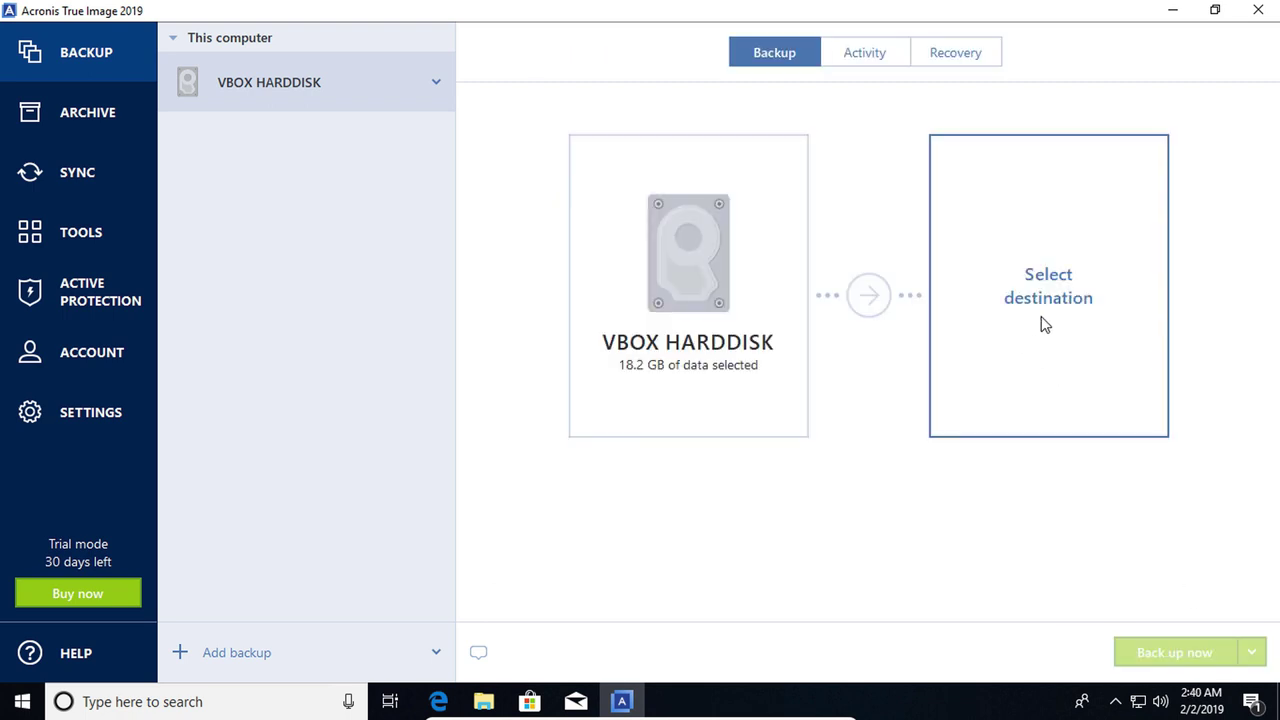
Choose Acronis Secure Zone as the custom backup destination
{"action": "left_click", "coordinate": [1044, 323]}
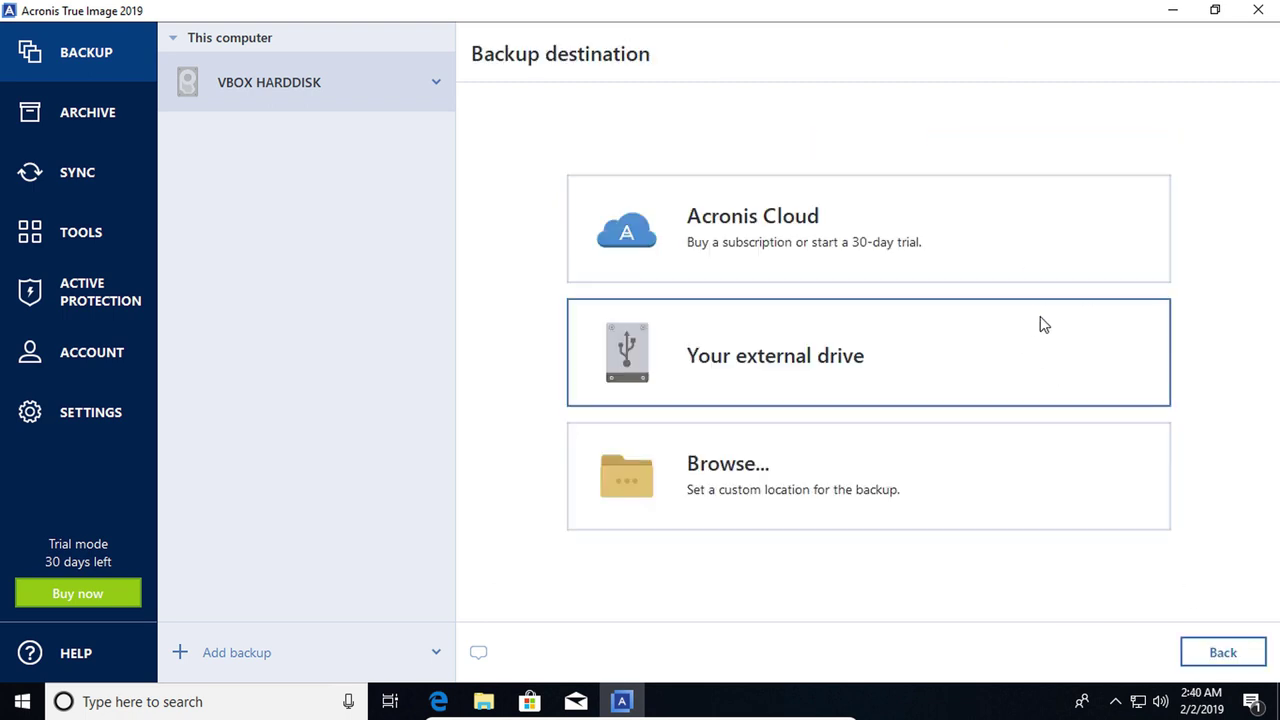
{"action": "left_click", "coordinate": [717, 470]}
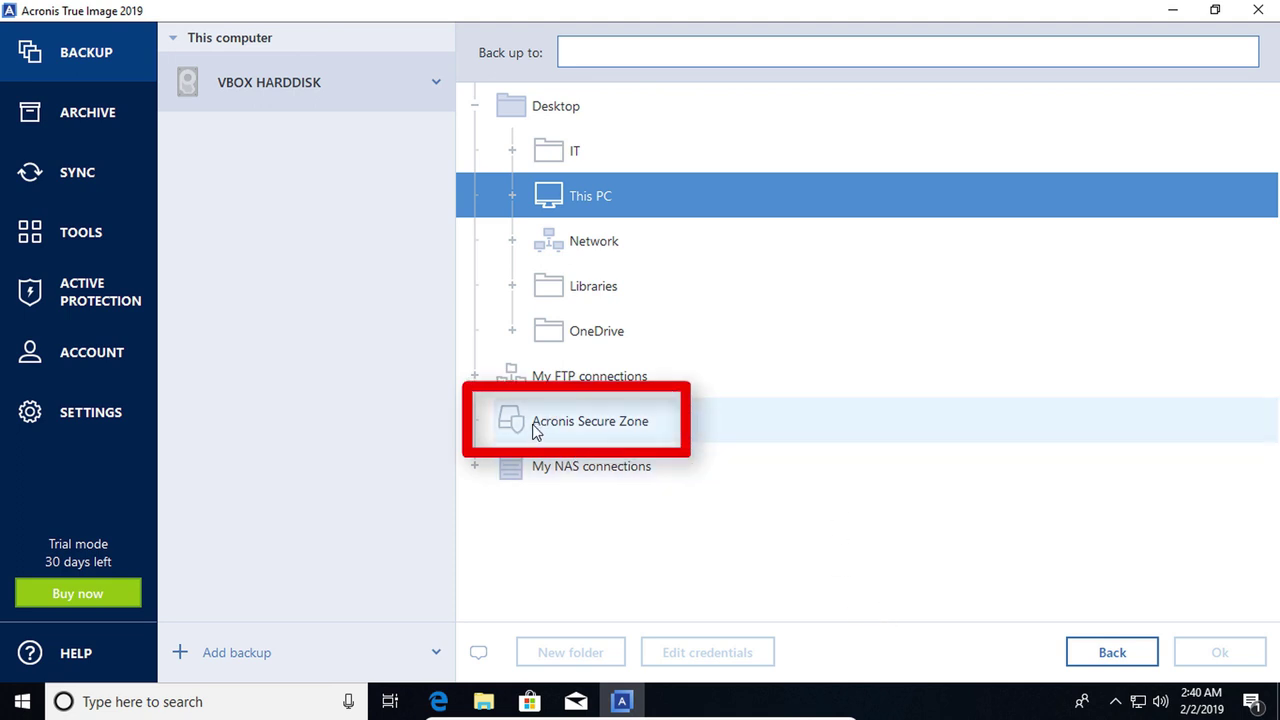
{"action": "left_click", "coordinate": [610, 430]}
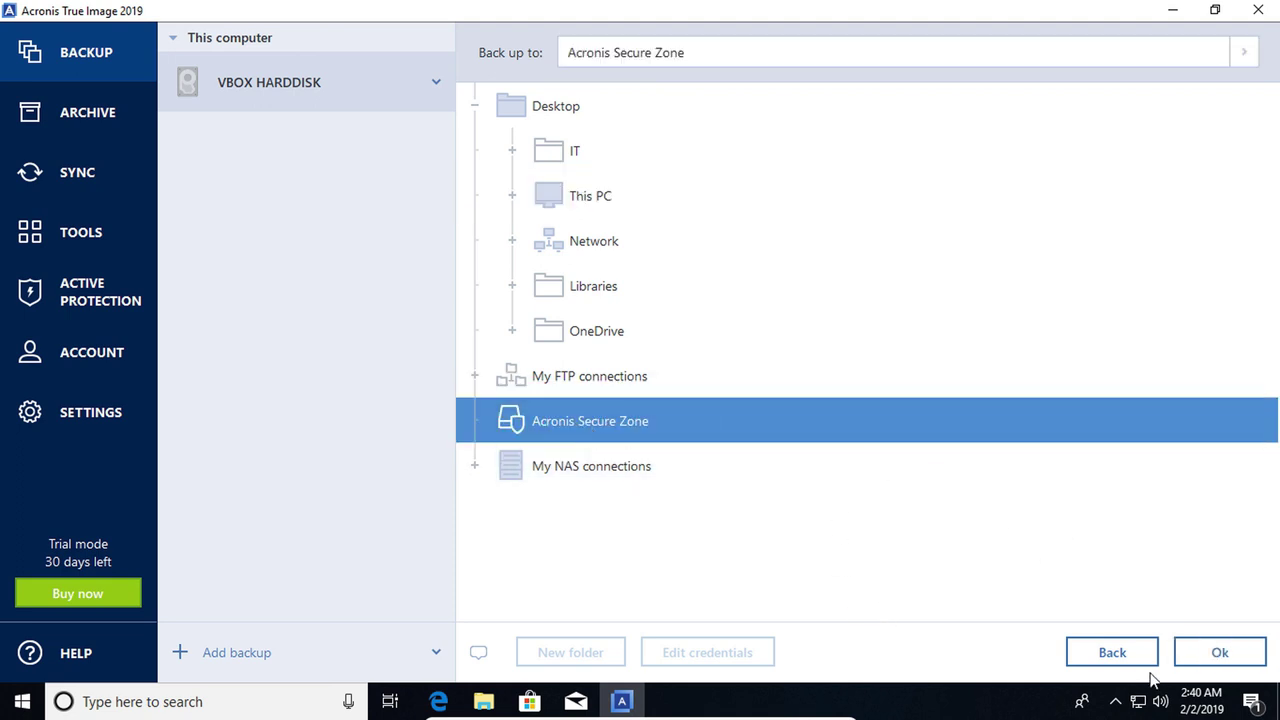
{"action": "left_click", "coordinate": [1213, 656]}
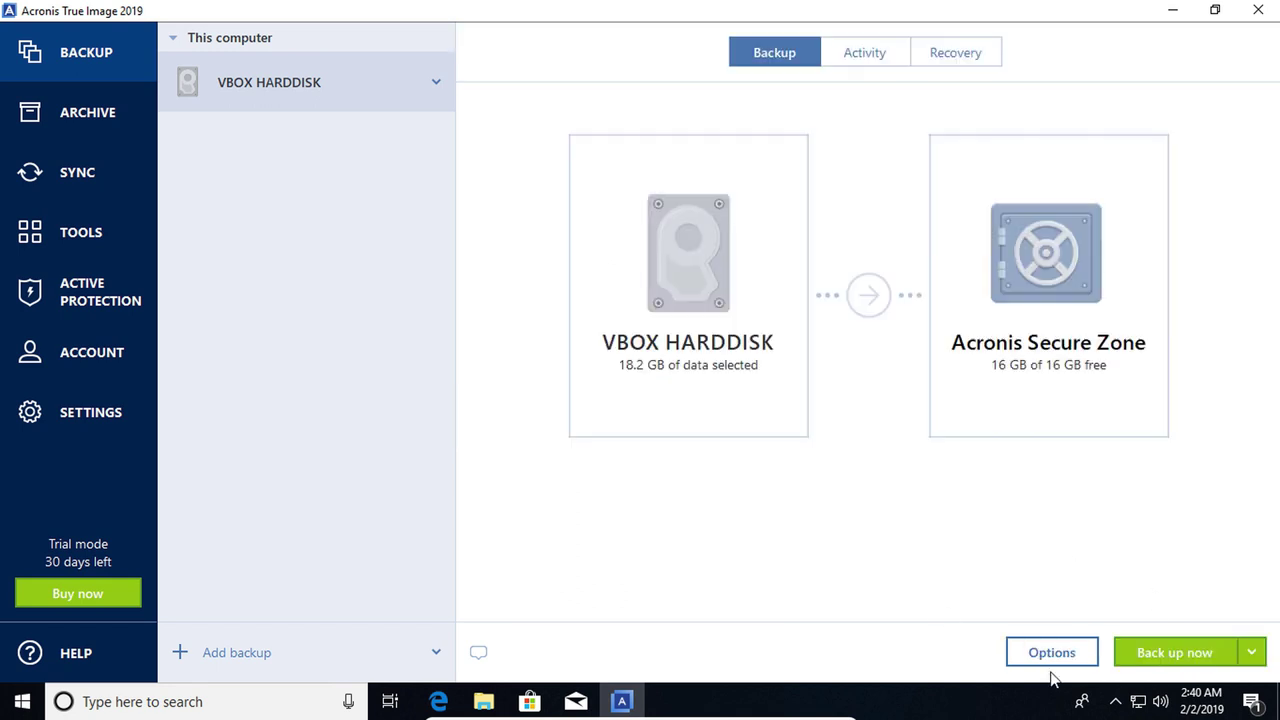
Run the full VBOX HARDDISK backup into Secure Zone and dismiss the completion message
{"action": "left_click", "coordinate": [1184, 657]}
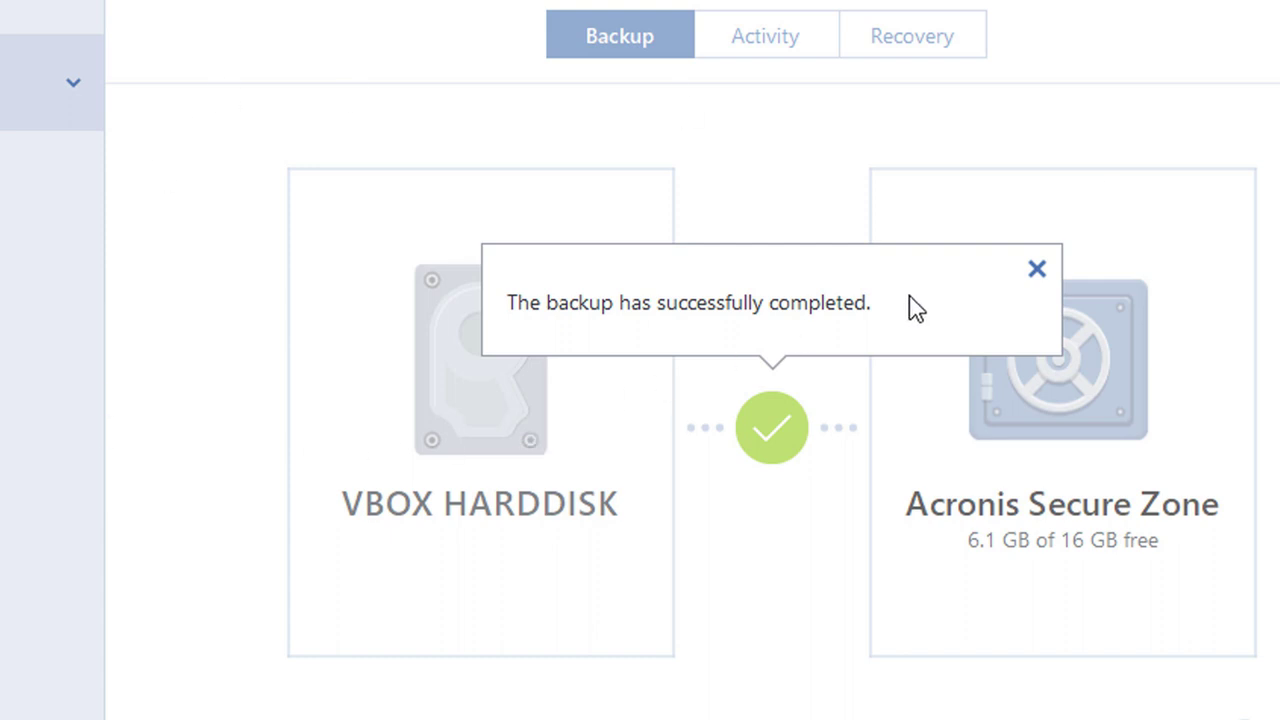
{"action": "left_click", "coordinate": [1037, 272]}
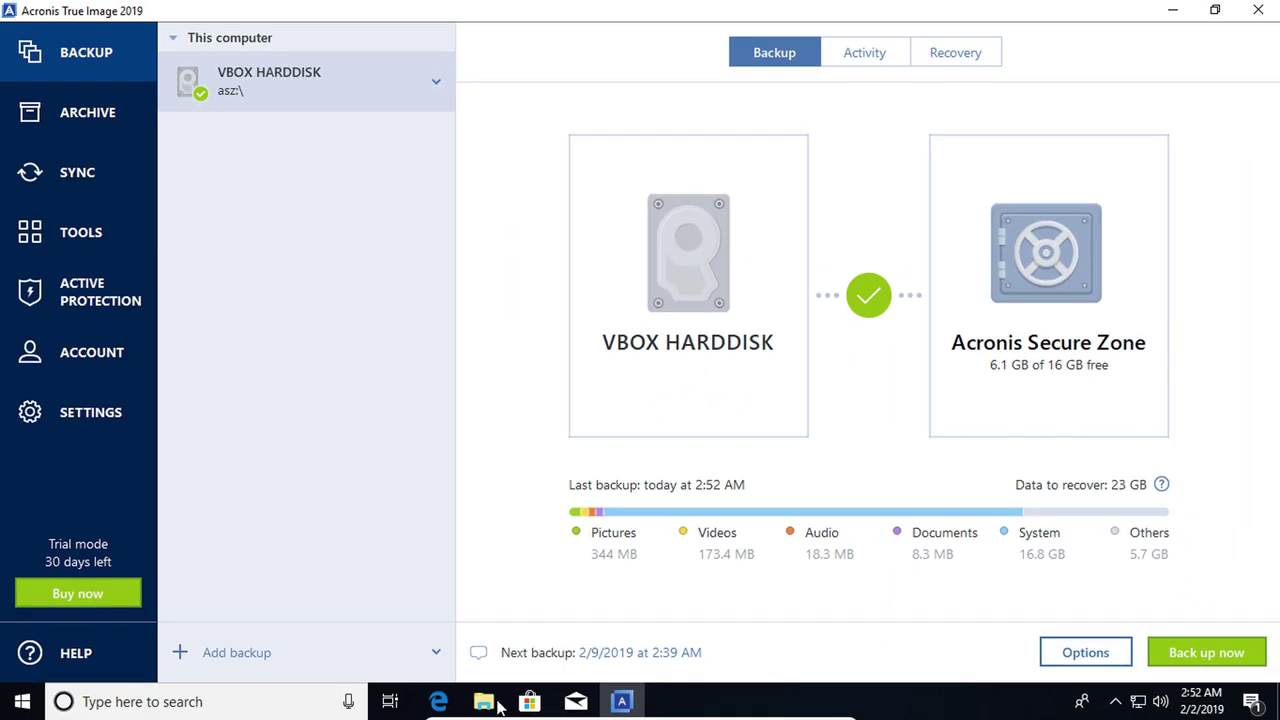
{"action": "left_click", "coordinate": [497, 703]}
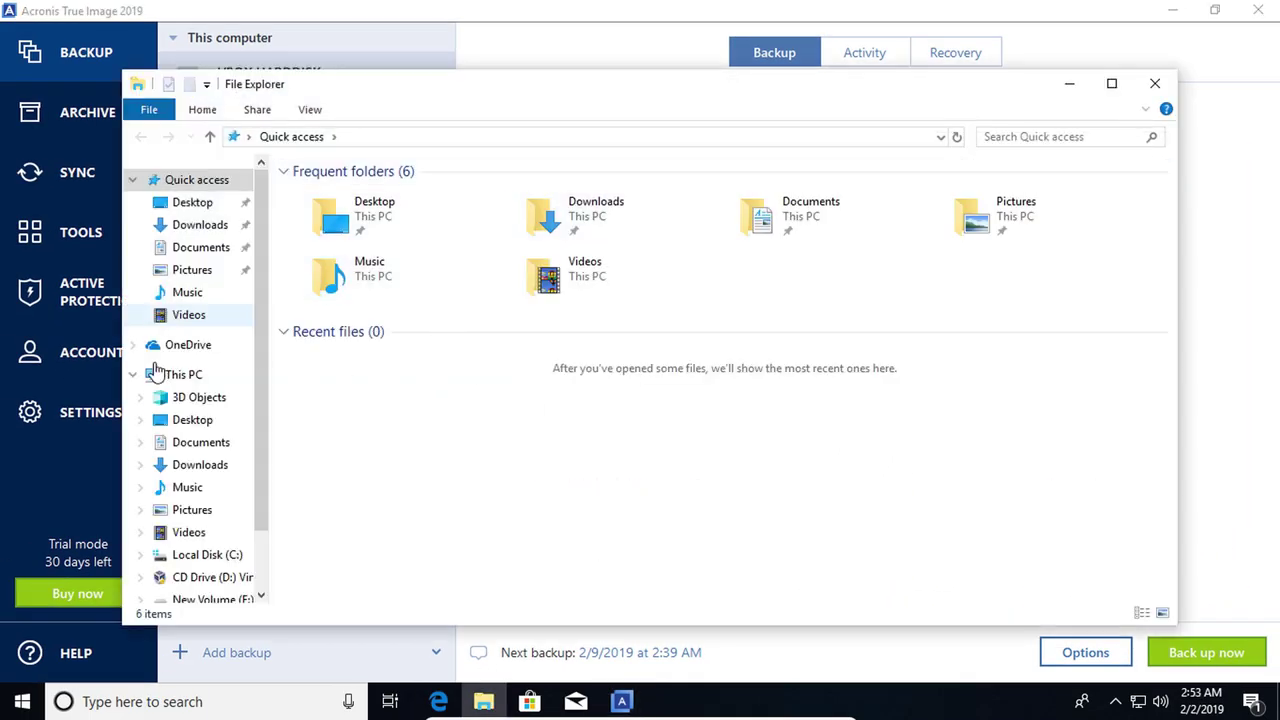
{"action": "left_click", "coordinate": [170, 376]}
{"action": "double_click", "coordinate": [393, 405]}
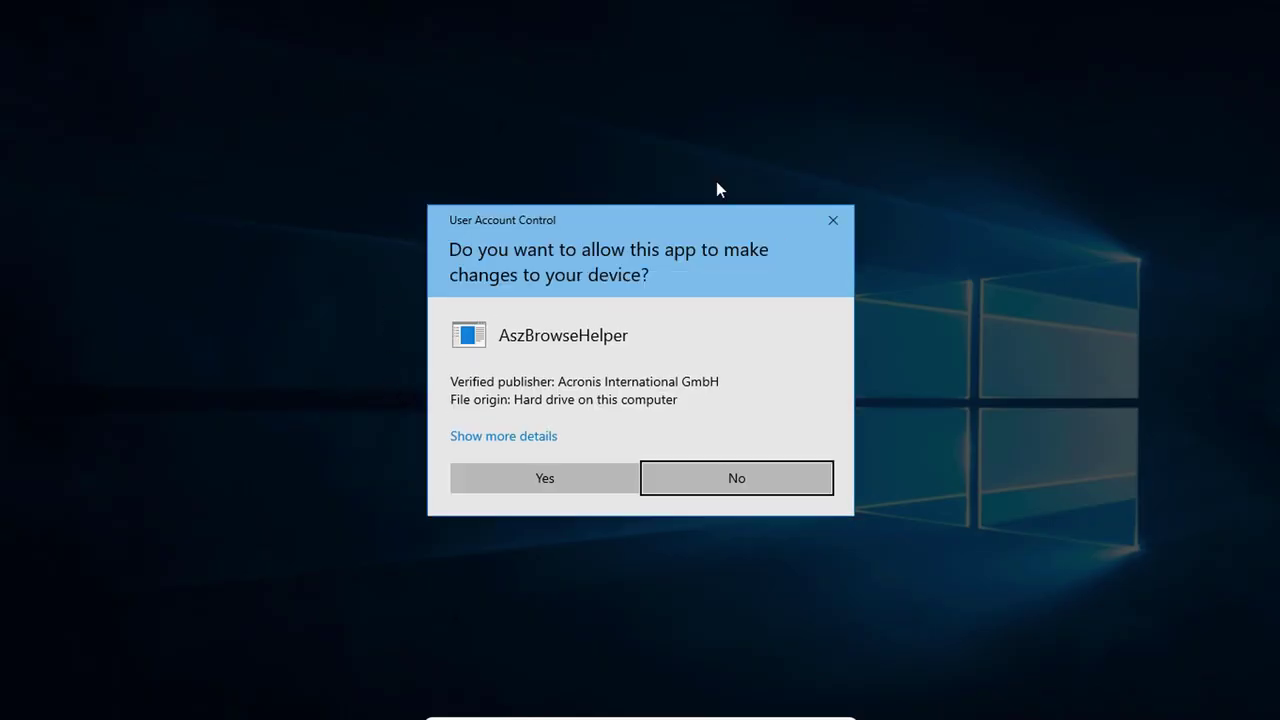
{"action": "left_click", "coordinate": [556, 490]}
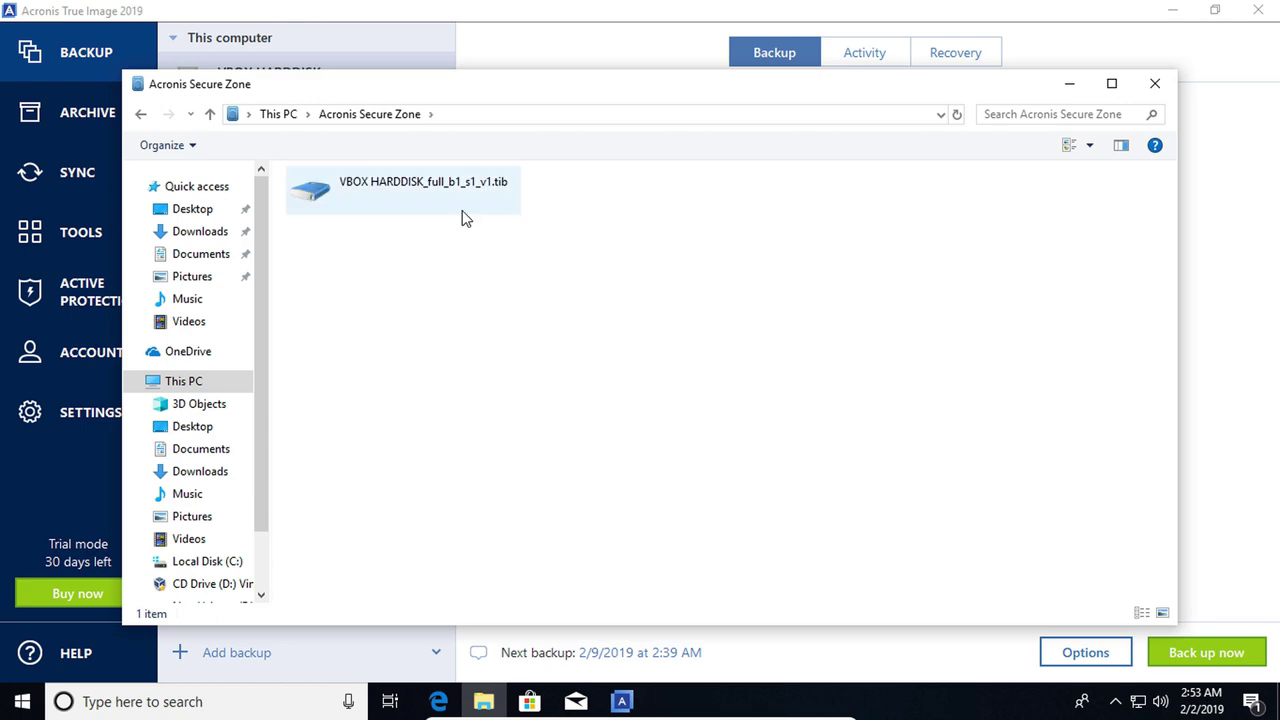
{"action": "double_click", "coordinate": [376, 192]}
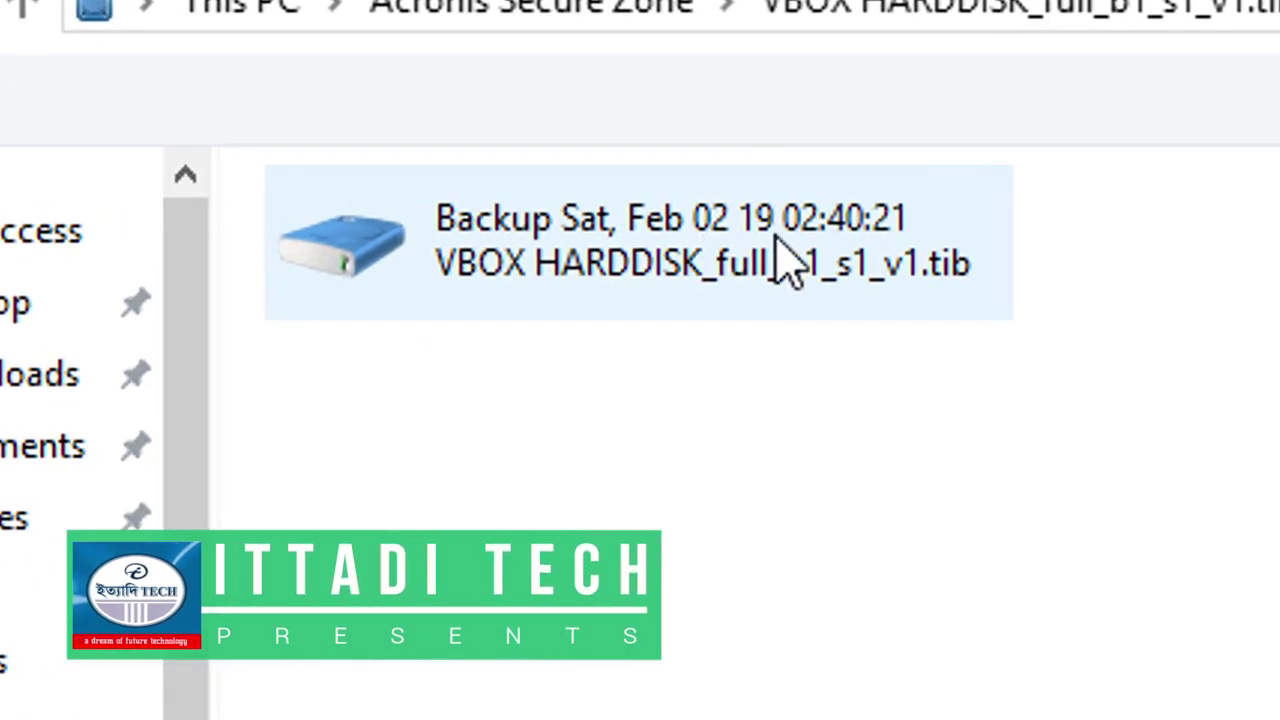
{"action": "left_click", "coordinate": [630, 268]}
{"action": "double_click", "coordinate": [632, 270]}
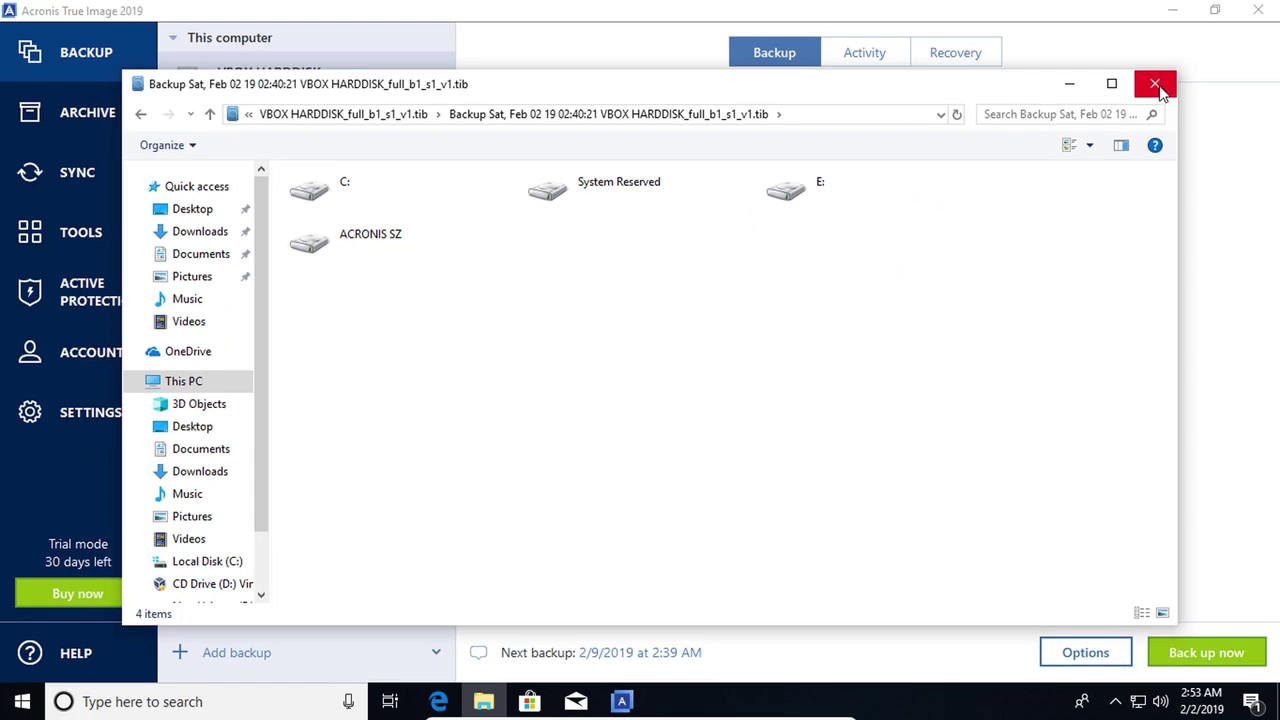
{"action": "left_click", "coordinate": [1156, 85]}
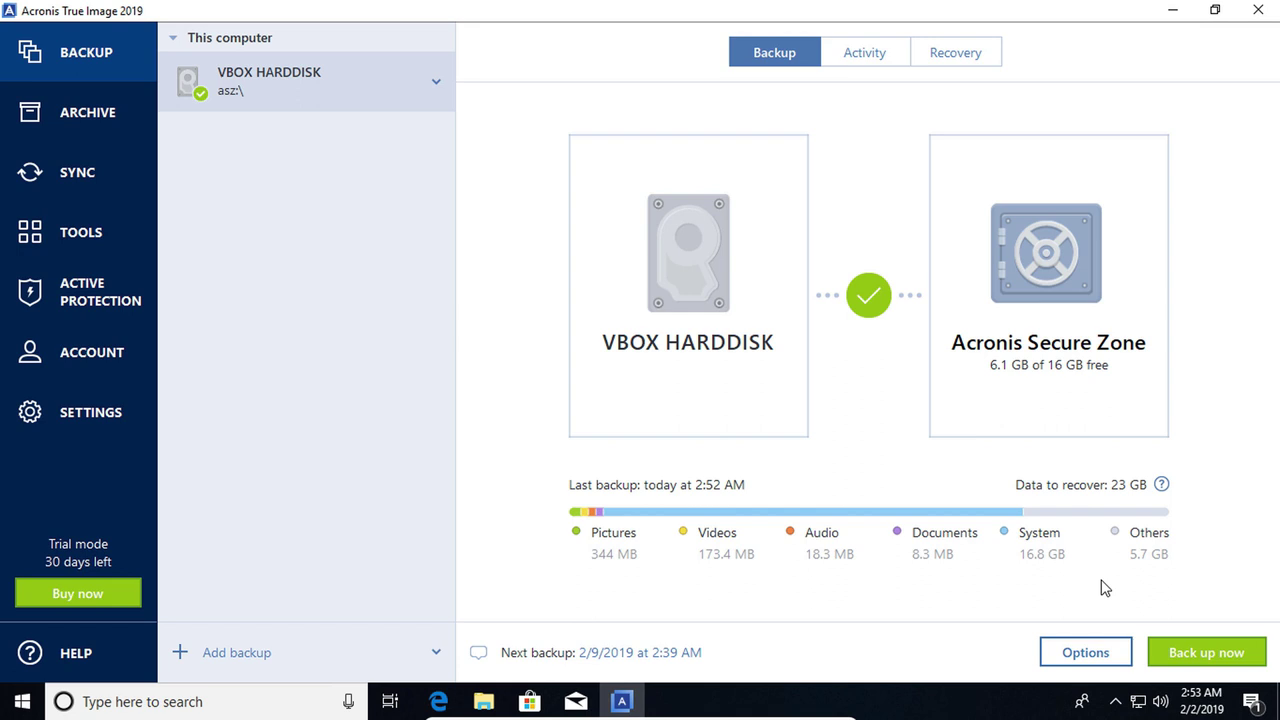
Launch Acronis Startup Recovery Manager from All tools, activate it and acknowledge success
{"action": "left_click", "coordinate": [30, 240]}
{"action": "scroll", "coordinate": [703, 544], "scroll_direction": "down", "scroll_amount": 3}
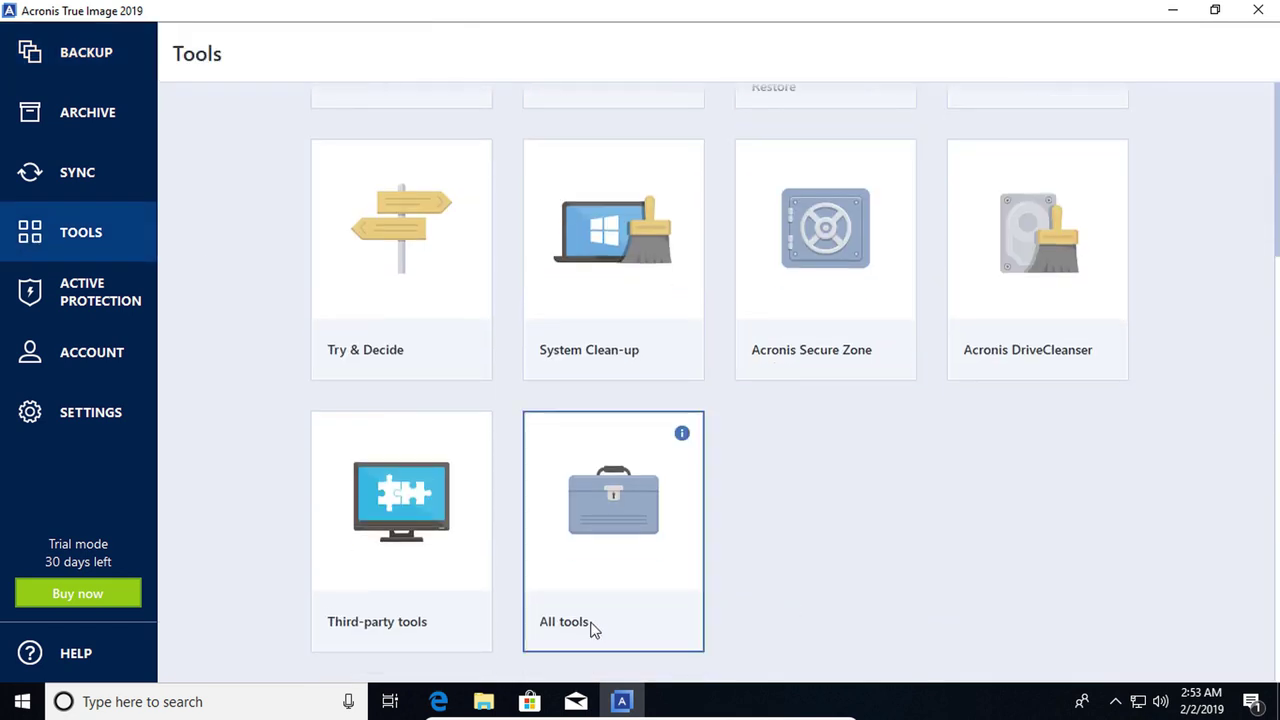
{"action": "left_click", "coordinate": [582, 520]}
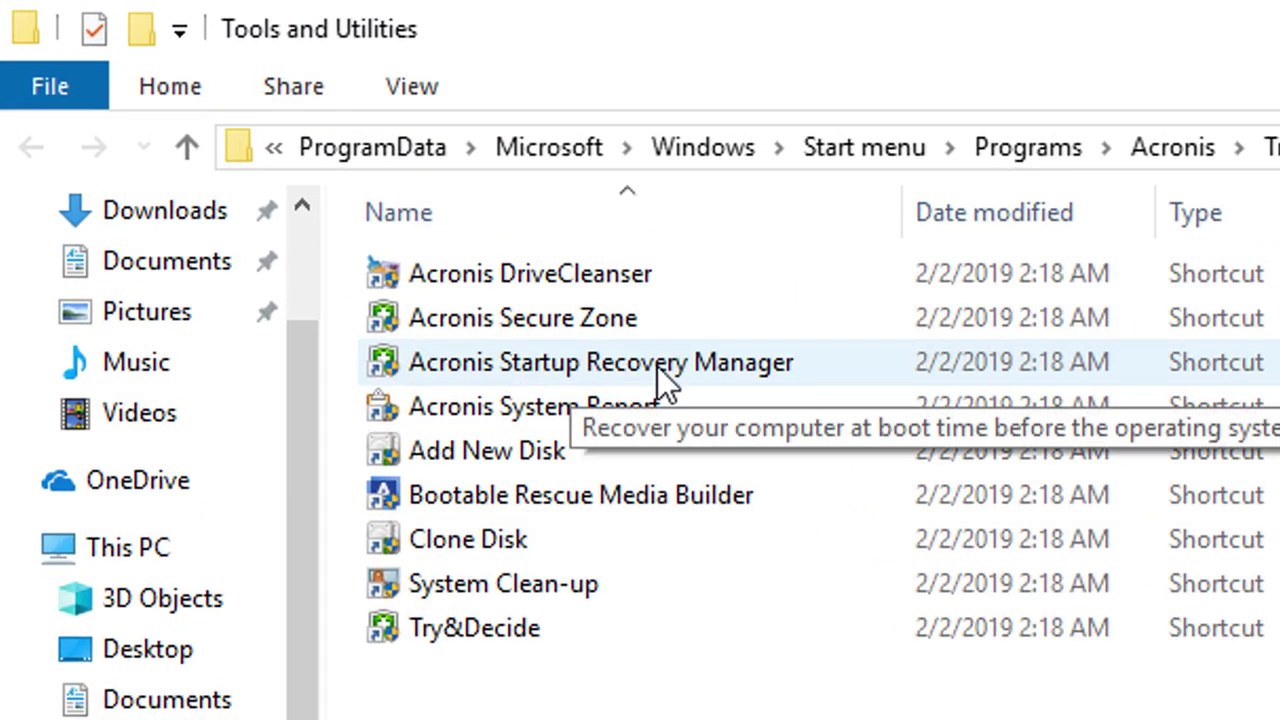
{"action": "left_click", "coordinate": [657, 366]}
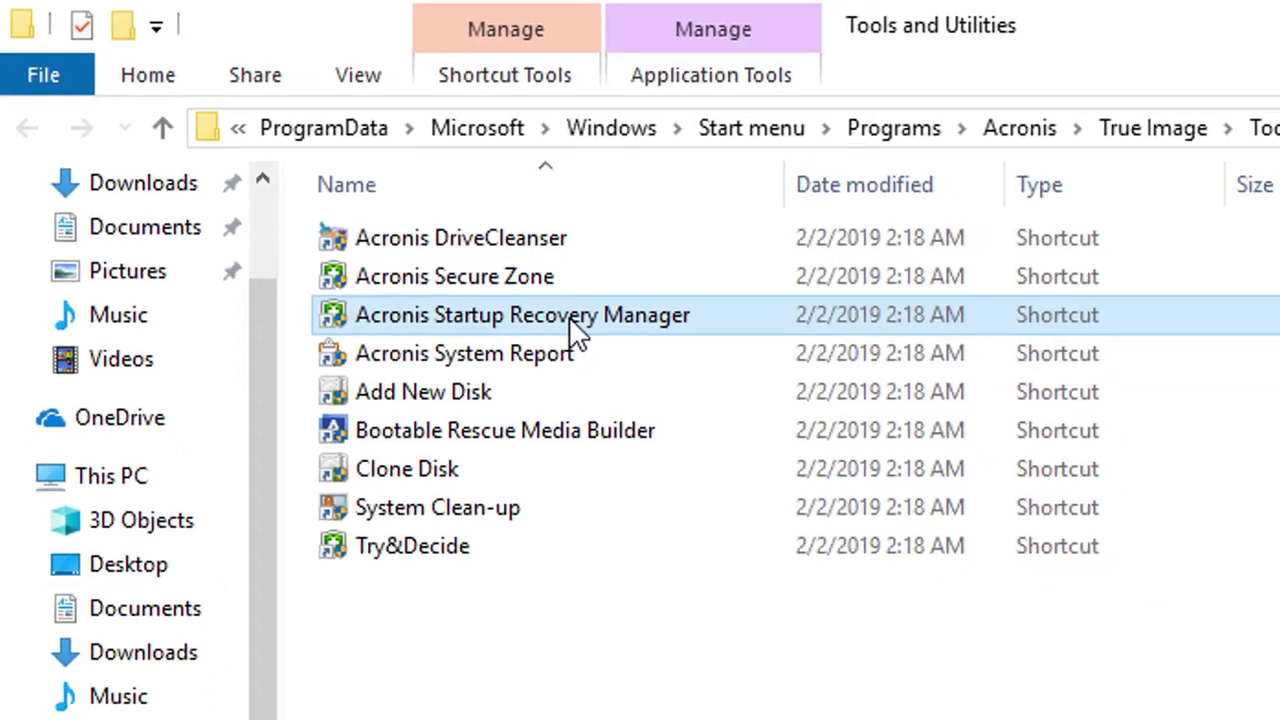
{"action": "double_click", "coordinate": [655, 366]}
{"action": "left_click", "coordinate": [632, 655]}
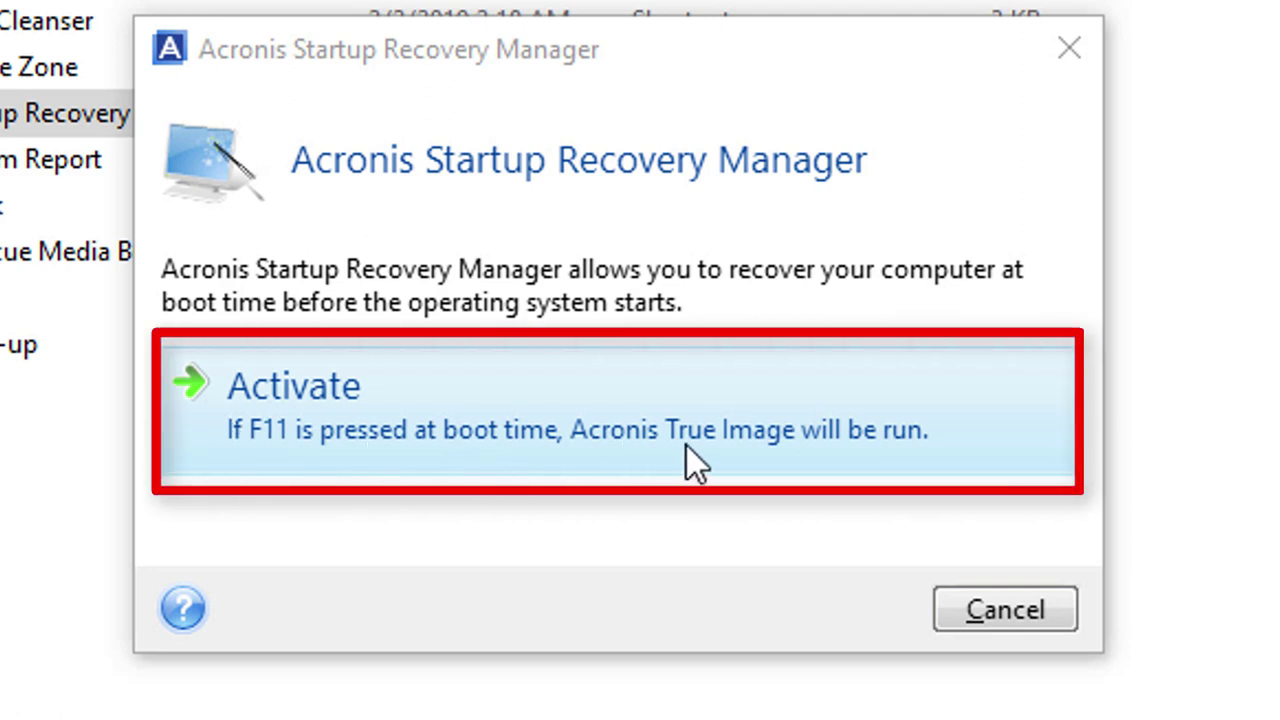
{"action": "left_click", "coordinate": [304, 404]}
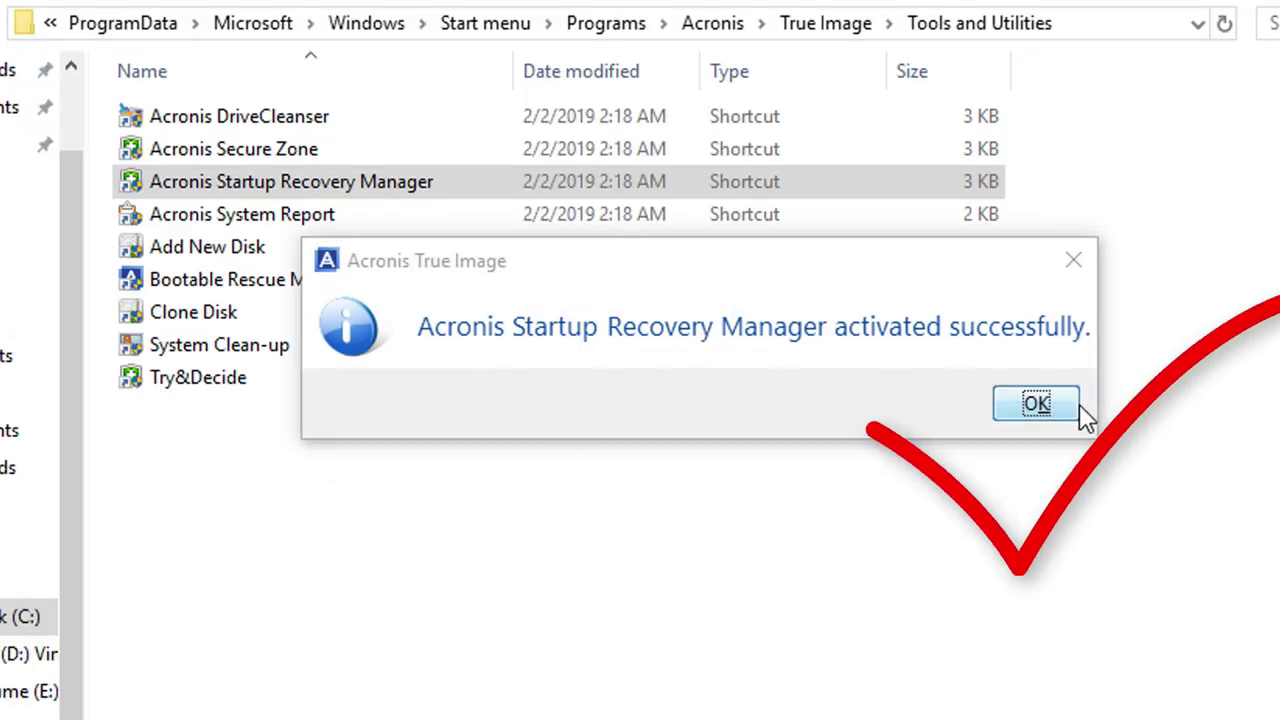
{"action": "left_click", "coordinate": [1040, 404]}
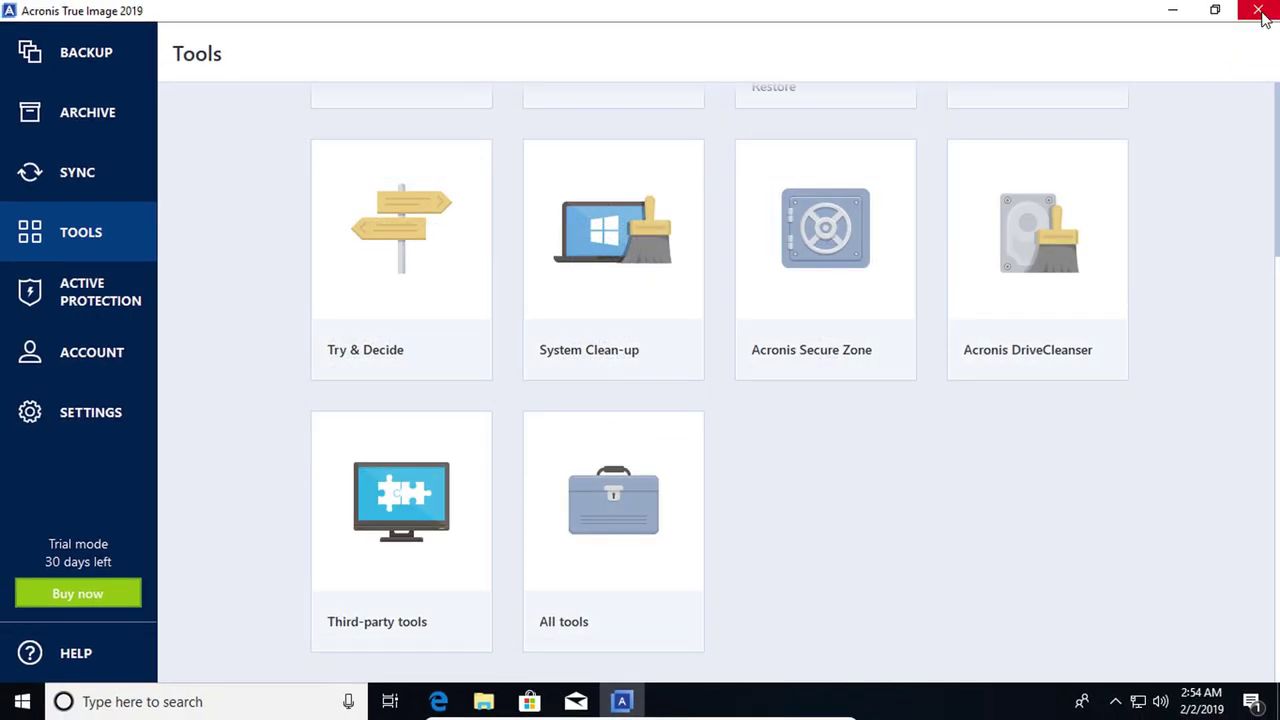
Close Acronis True Image and open New Volume (E:) in File Explorer
{"action": "left_click", "coordinate": [1259, 11]}
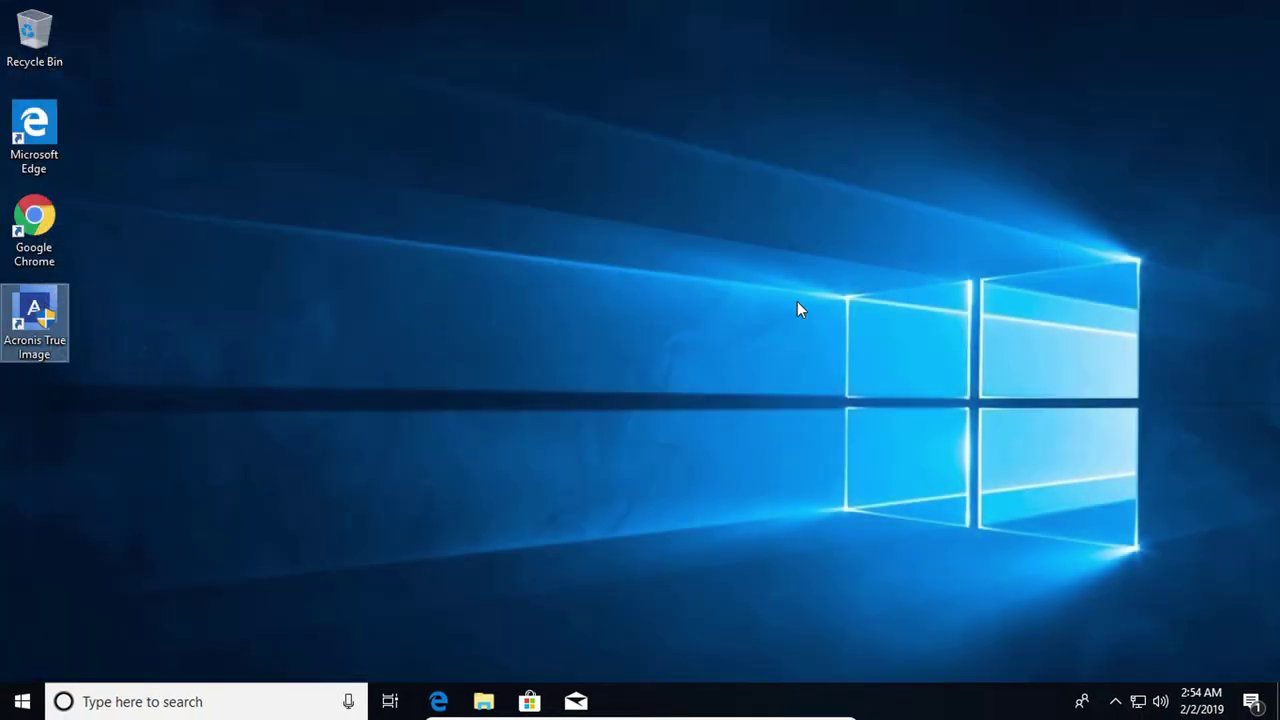
{"action": "left_click", "coordinate": [488, 703]}
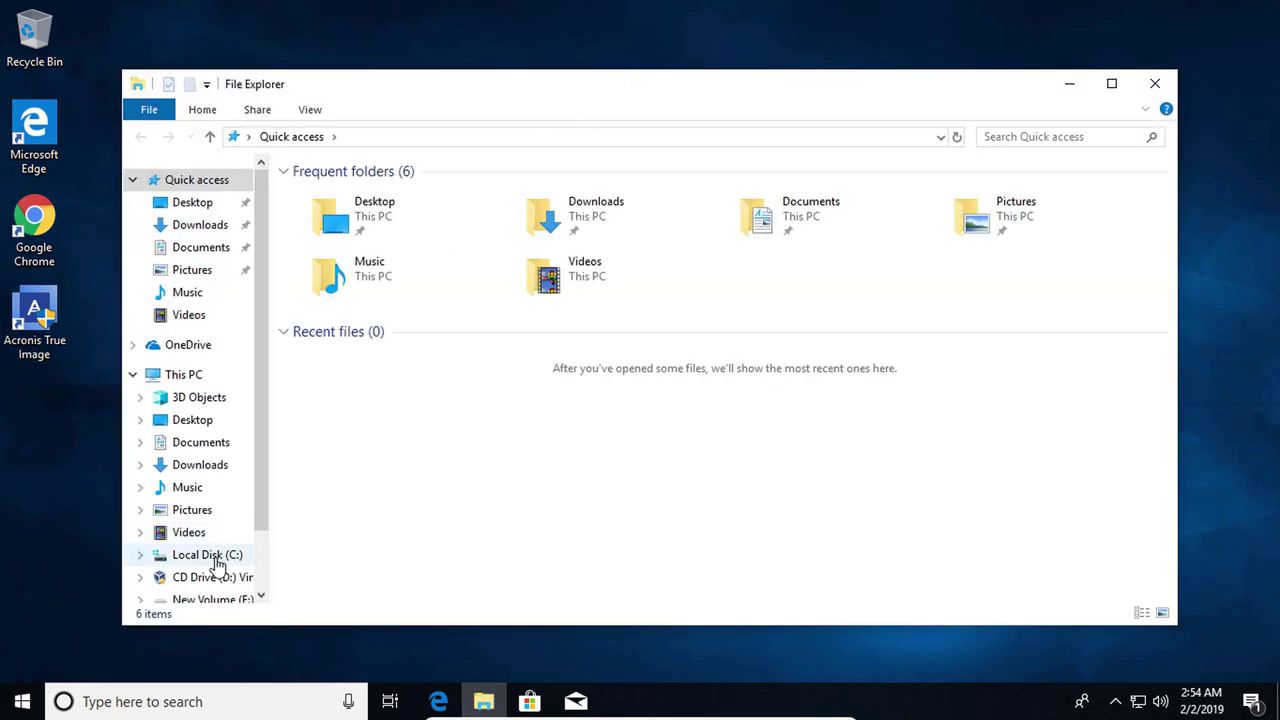
{"action": "left_click", "coordinate": [188, 377]}
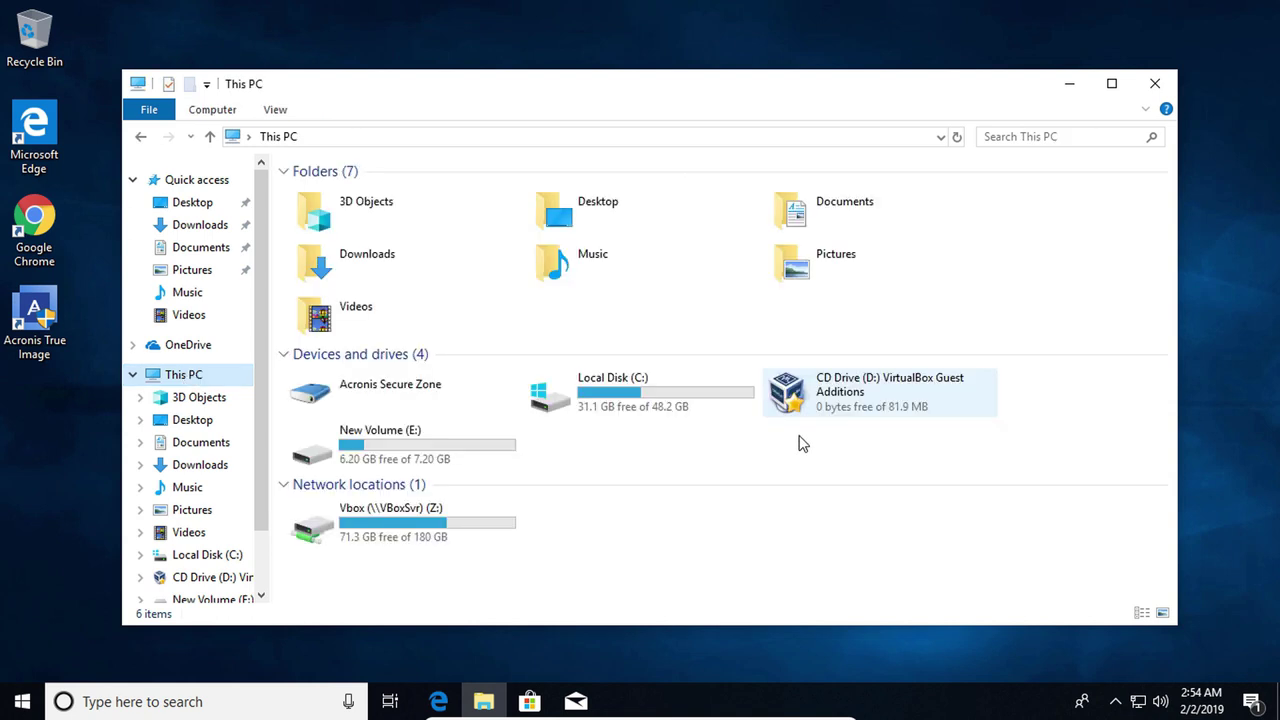
{"action": "left_click", "coordinate": [396, 450]}
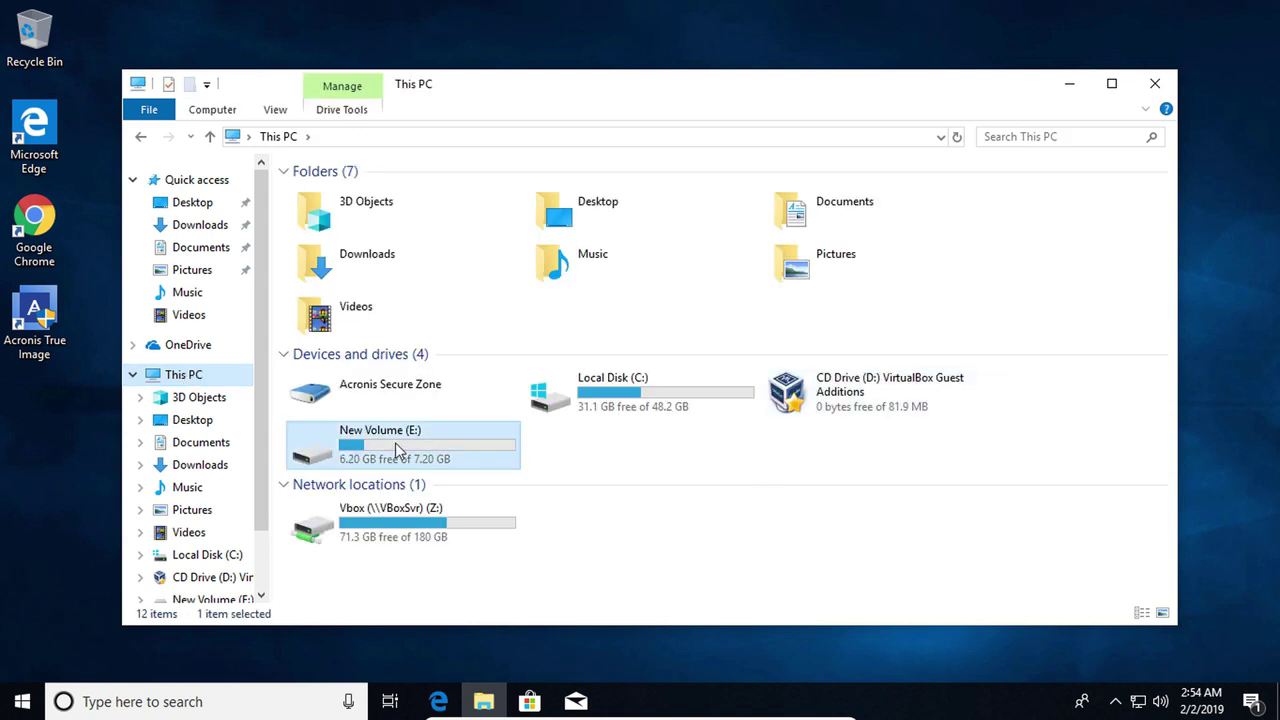
{"action": "double_click", "coordinate": [396, 450]}
Delete Backup TC, Windows 10 Active, Snapshot_10, Win10 and the 2019 folder
{"action": "left_click_drag", "start_coordinate": [428, 337], "coordinate": [312, 240]}
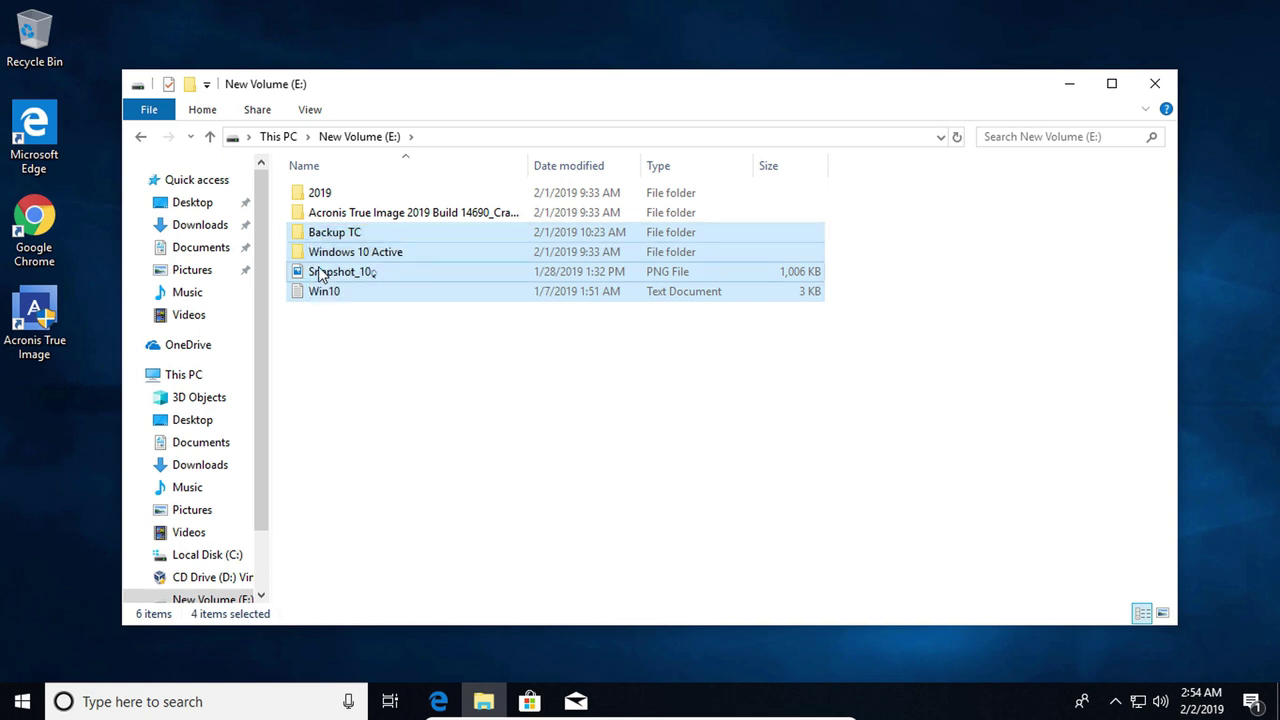
{"action": "key", "text": "Delete"}
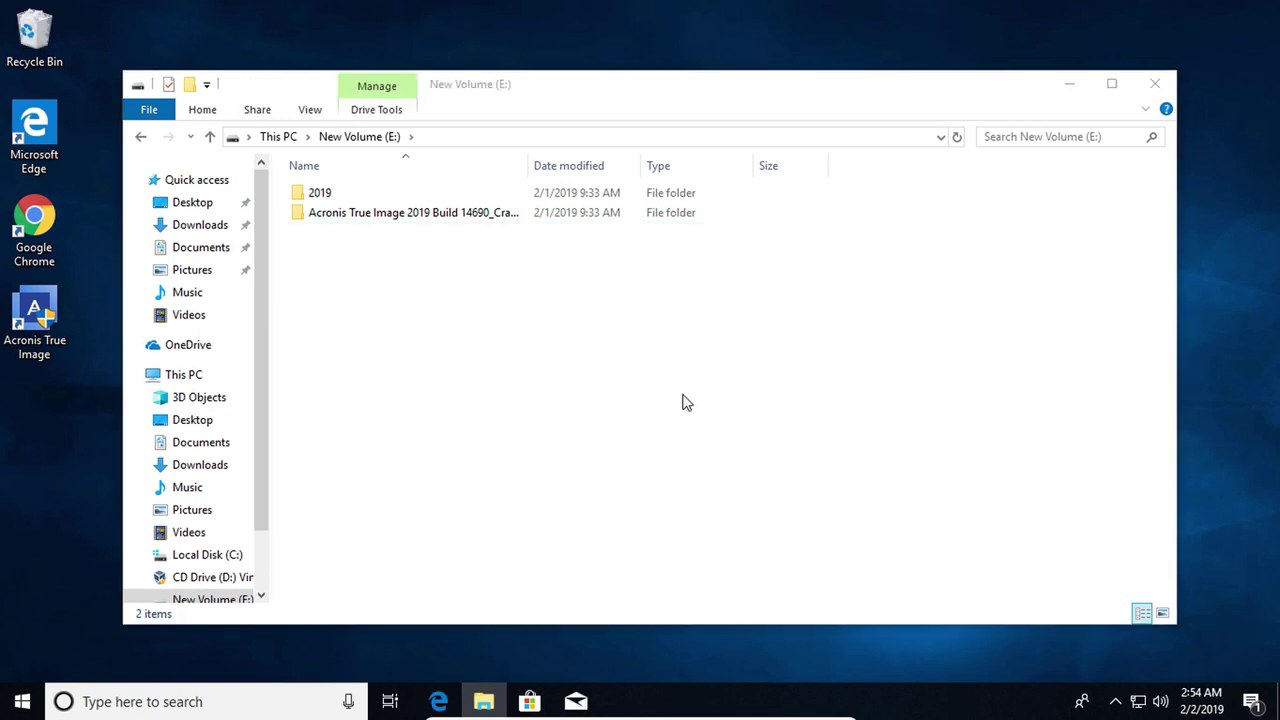
{"action": "left_click", "coordinate": [325, 198]}
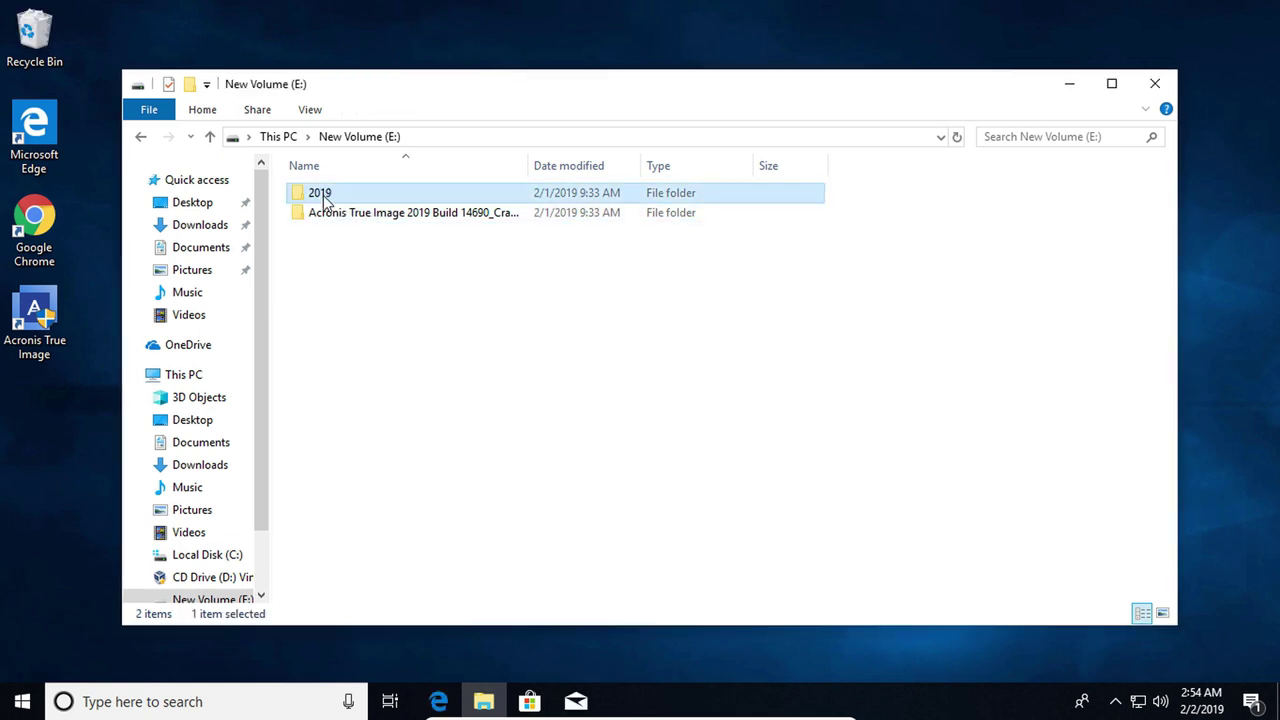
{"action": "key", "text": "Delete"}
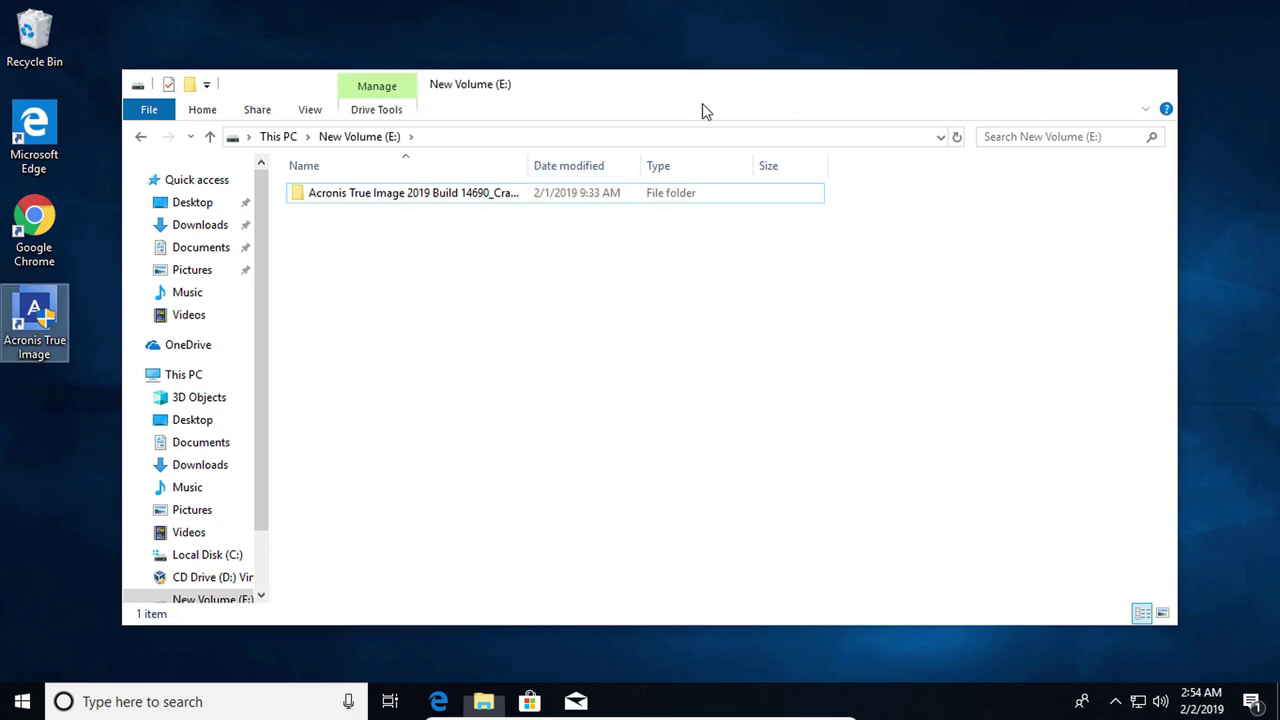
{"action": "left_click", "coordinate": [1069, 85]}
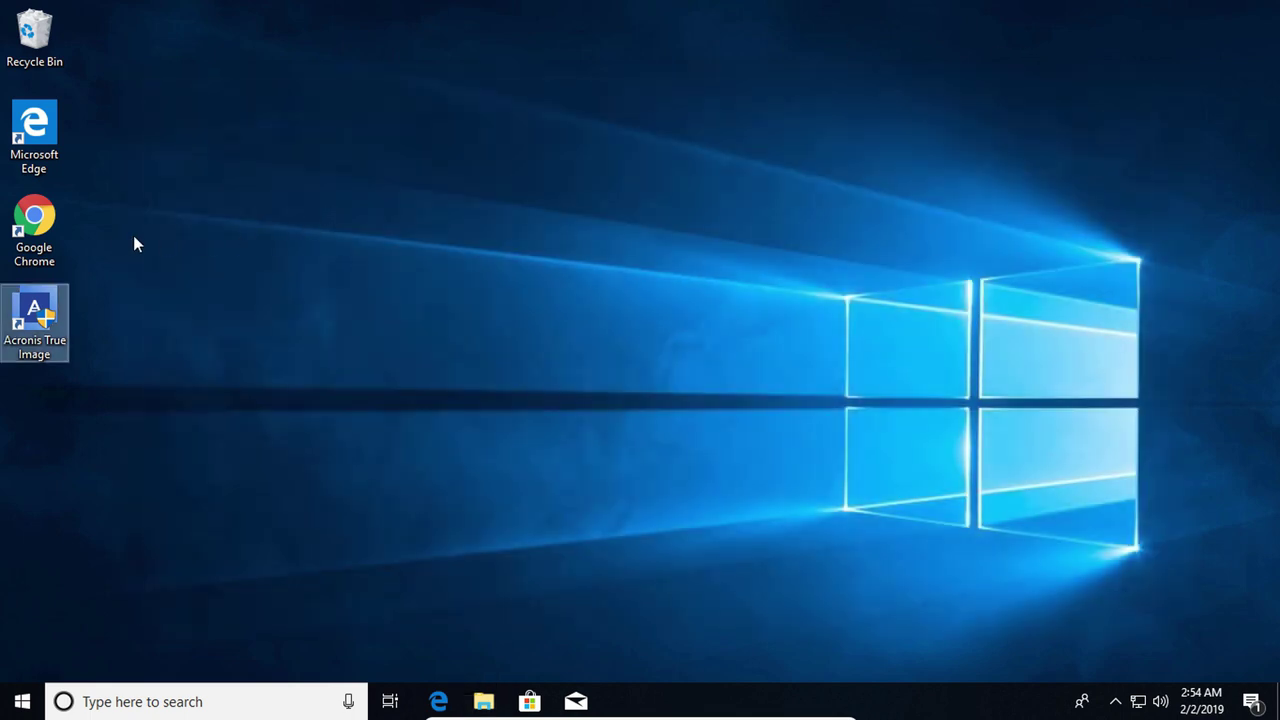
Delete the Google Chrome desktop shortcut and create a desktop folder named test
{"action": "left_click", "coordinate": [20, 222]}
{"action": "key", "text": "Delete"}
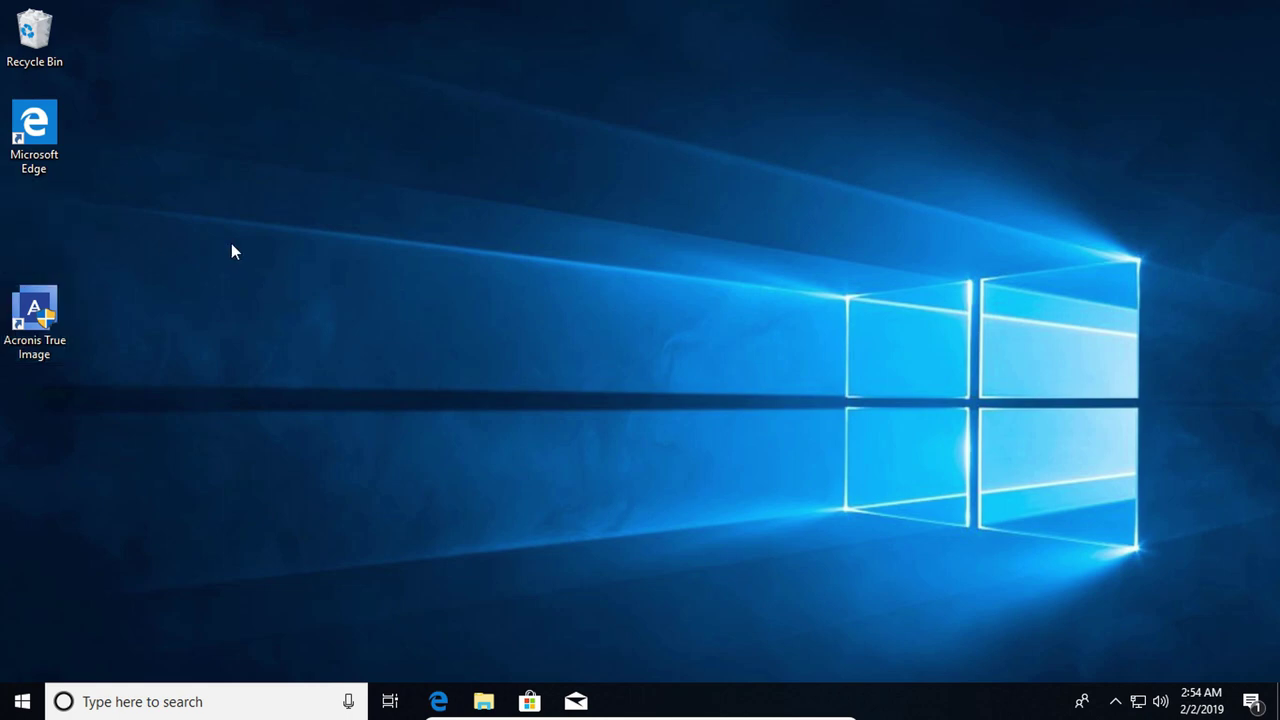
{"action": "right_click", "coordinate": [431, 303]}
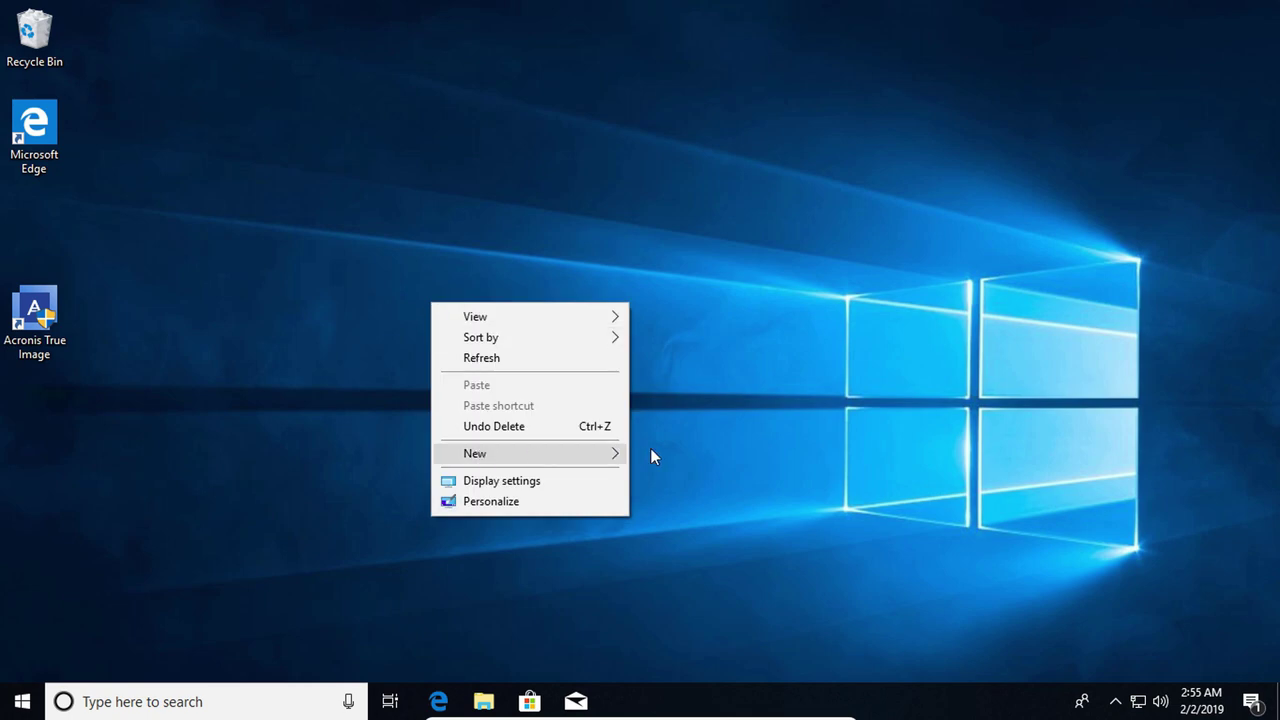
{"action": "mouse_move", "coordinate": [586, 457]}
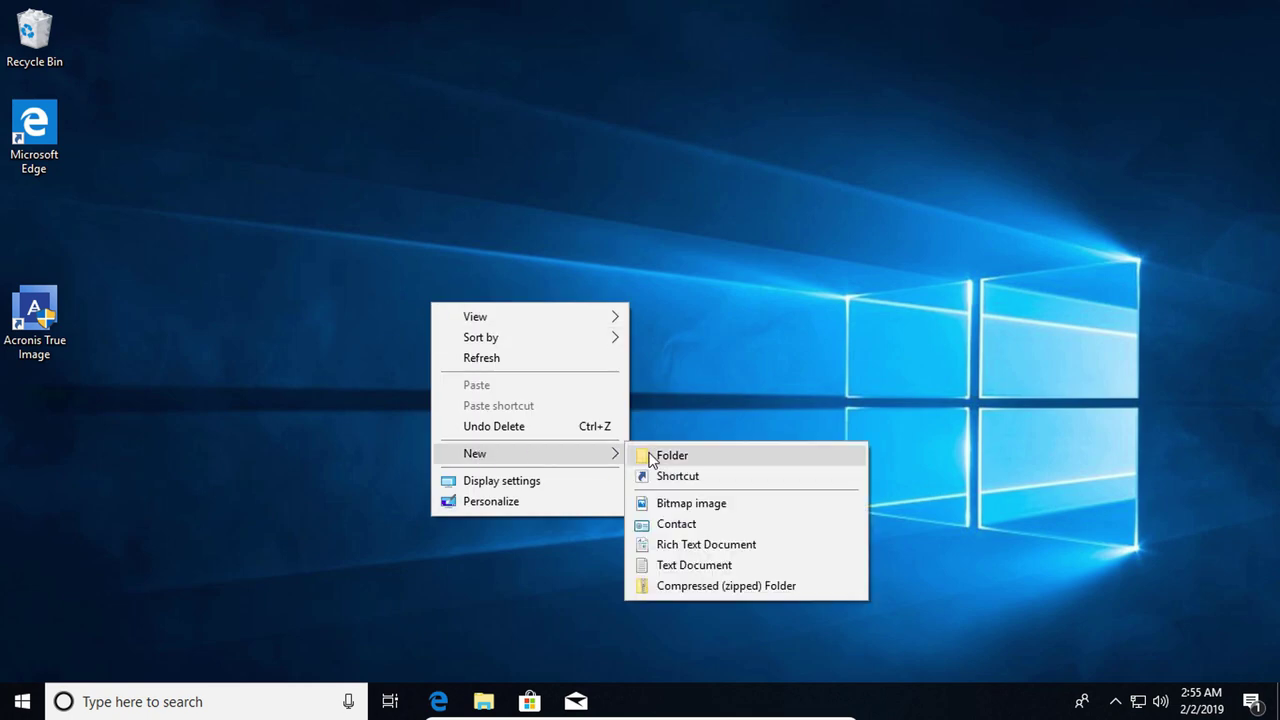
{"action": "left_click", "coordinate": [652, 452]}
{"action": "type", "text": "test"}
{"action": "key", "text": "Return"}
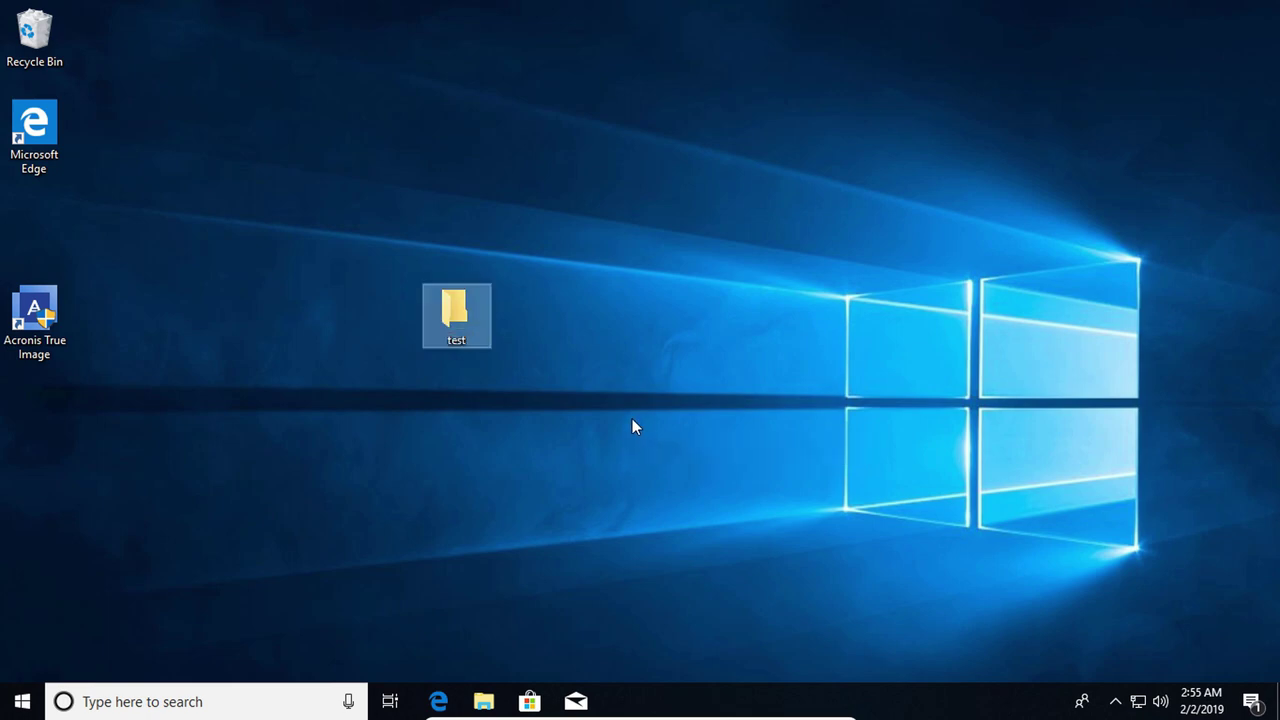
Move the test folder to the lower left of the desktop and dismiss the menu
{"action": "left_click_drag", "start_coordinate": [456, 314], "coordinate": [96, 490]}
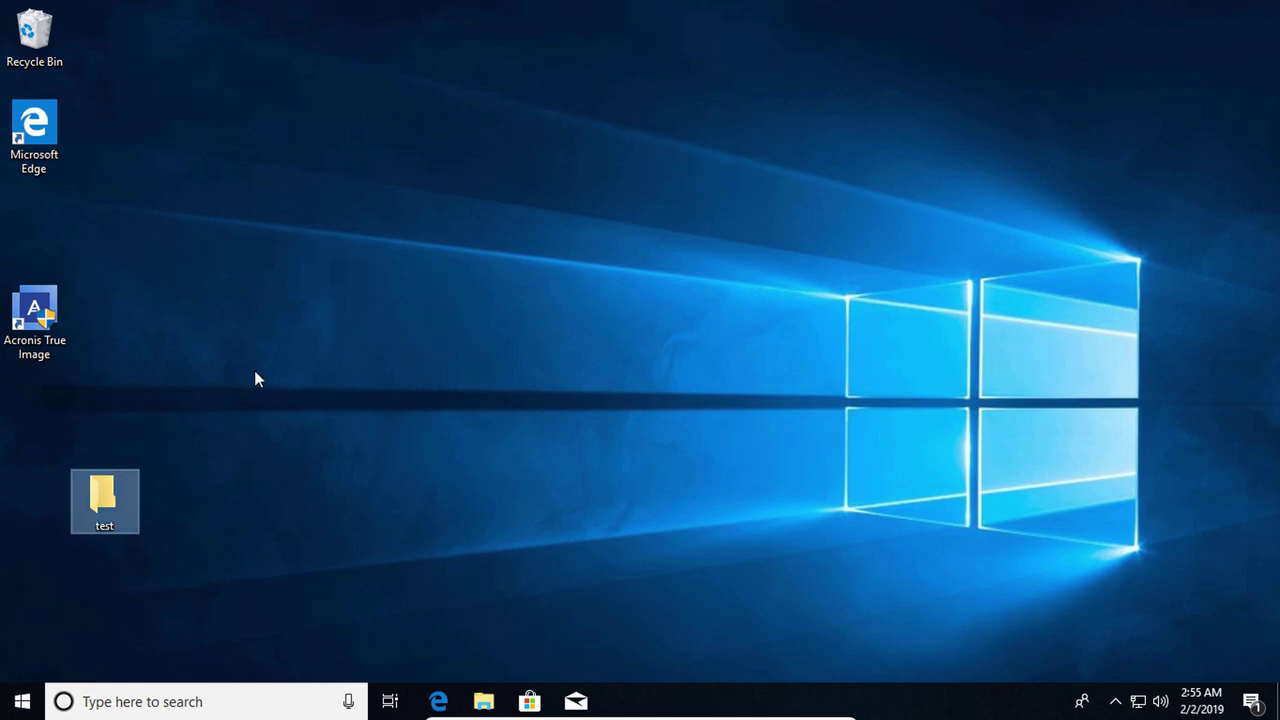
{"action": "right_click", "coordinate": [254, 374]}
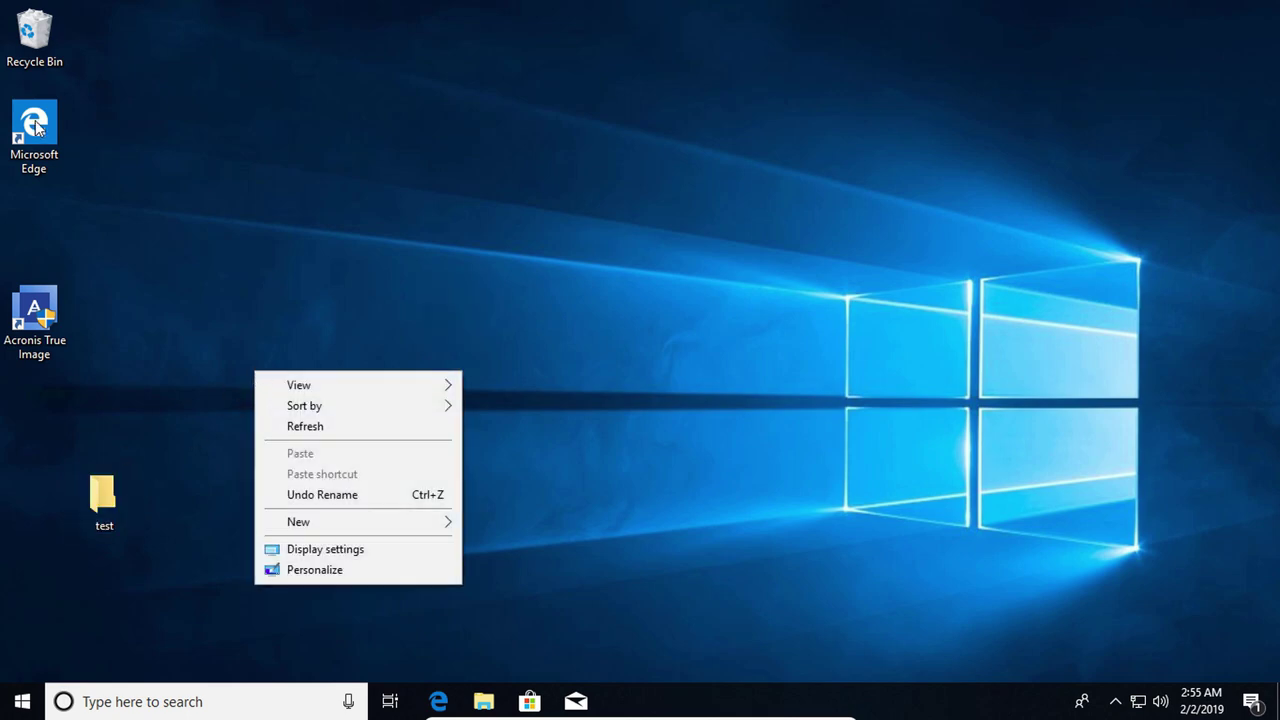
{"action": "left_click", "coordinate": [484, 702]}
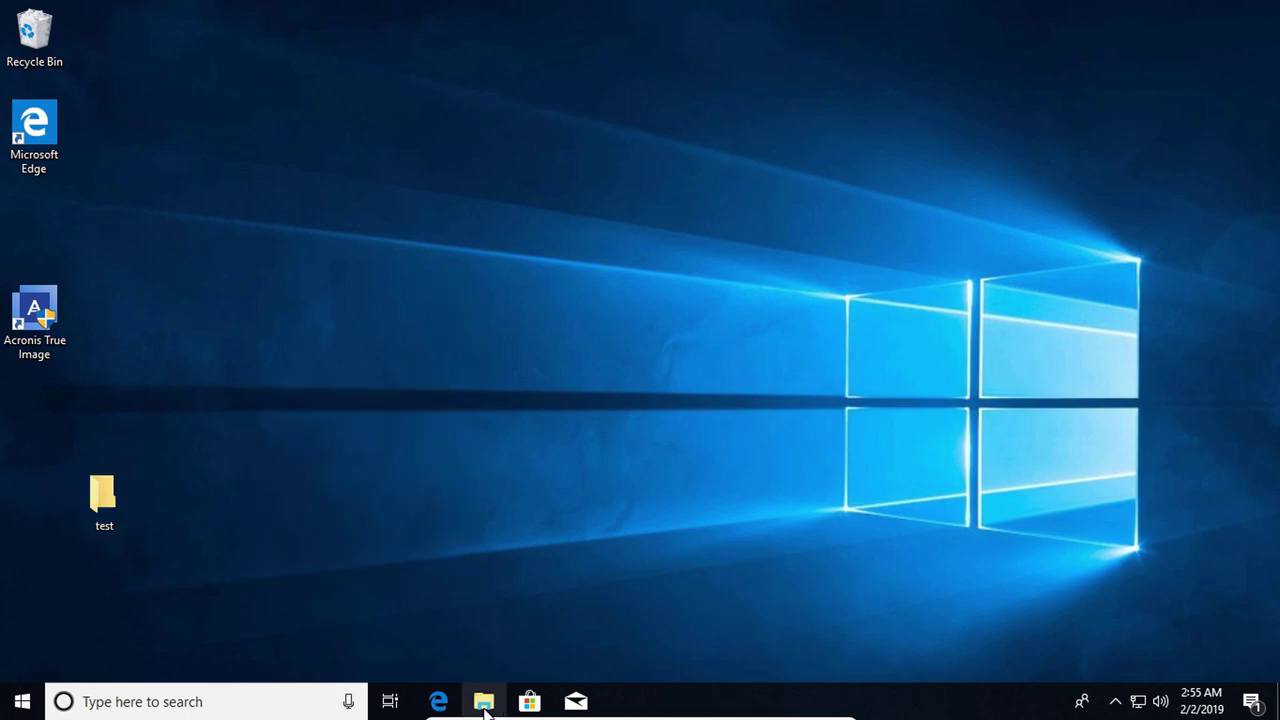
Copy Win10 and Snapshot_10 from Vbox (Z:) and paste them onto the desktop
{"action": "left_click", "coordinate": [484, 702]}
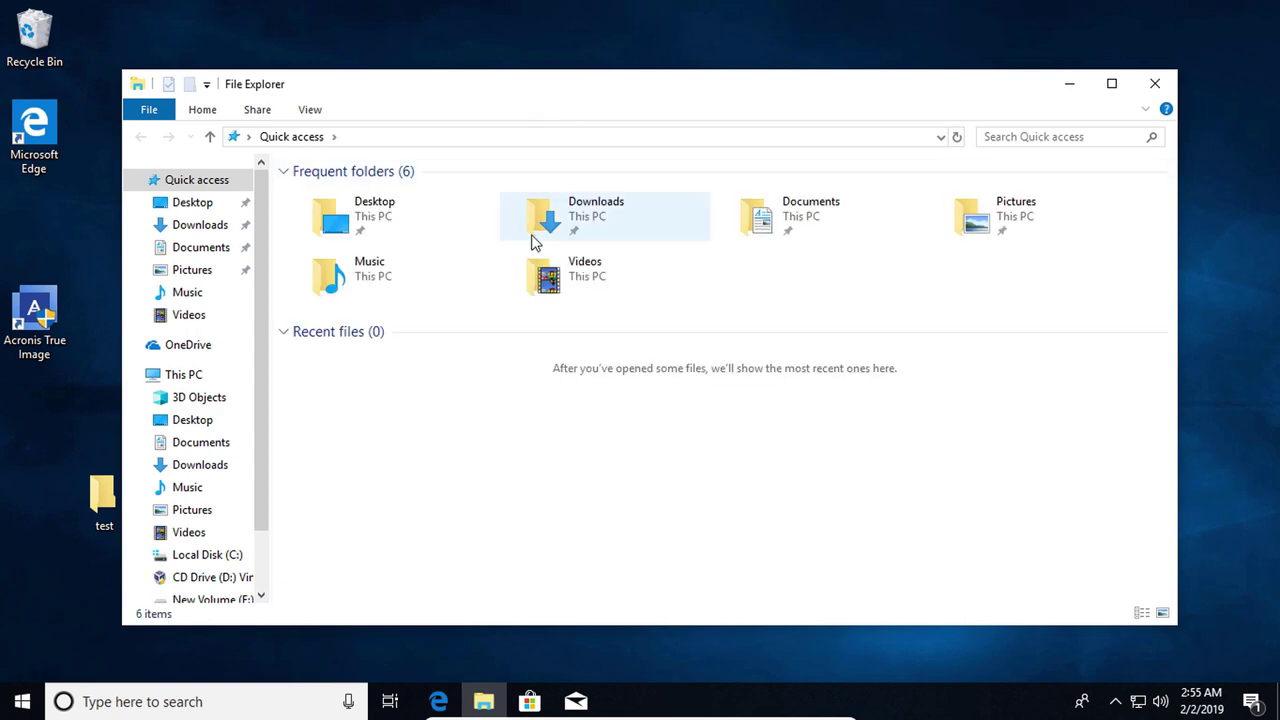
{"action": "left_click_drag", "start_coordinate": [259, 487], "coordinate": [257, 538]}
{"action": "left_click", "coordinate": [215, 540]}
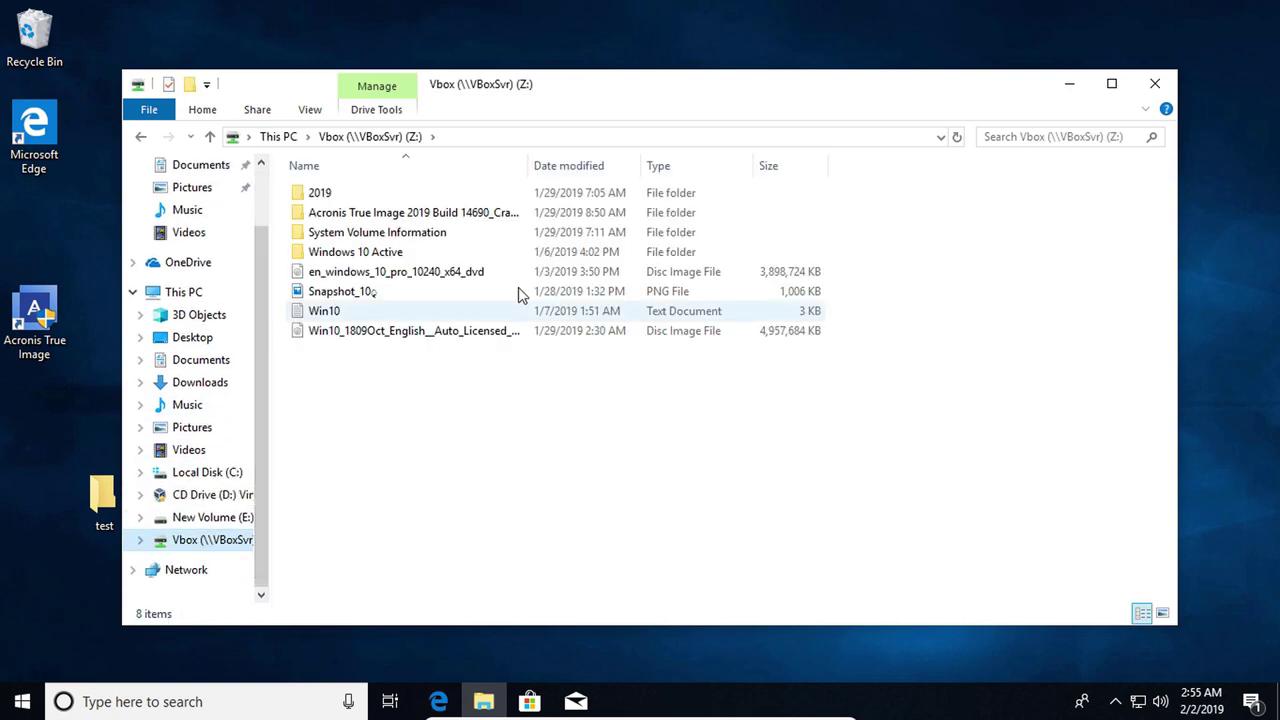
{"action": "left_click", "coordinate": [337, 316]}
{"action": "left_click", "coordinate": [334, 293], "text": "ctrl"}
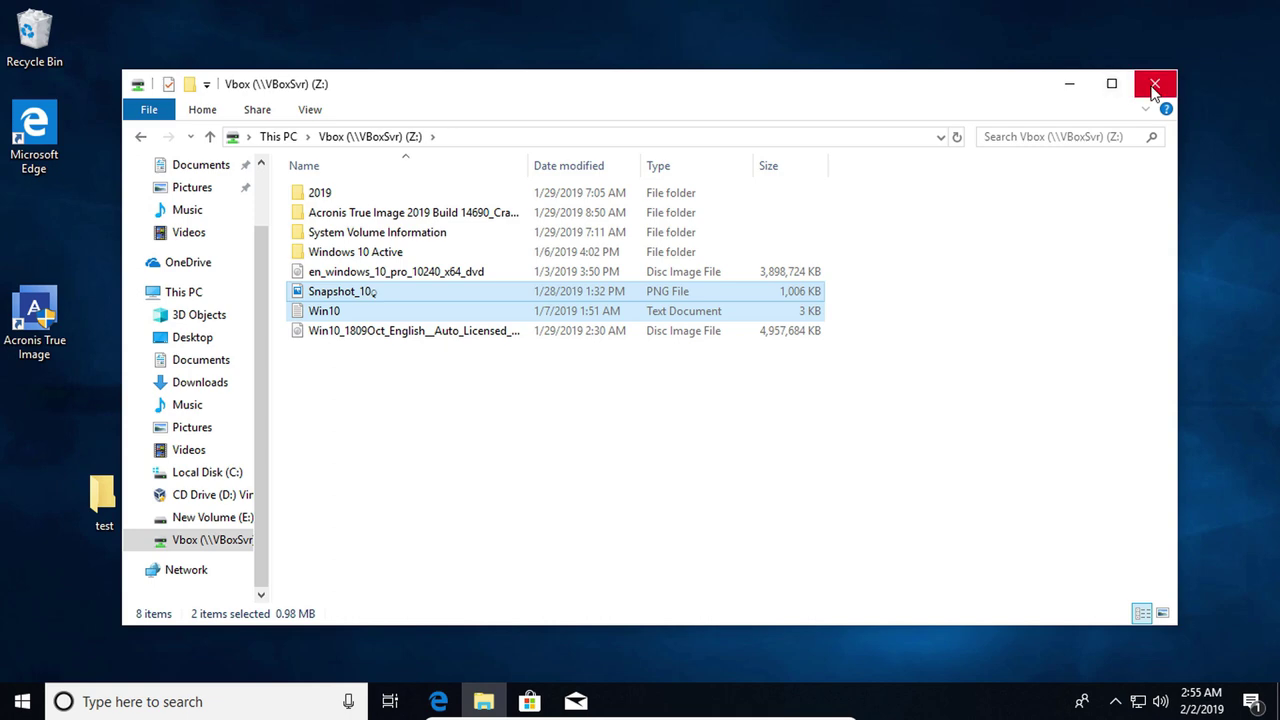
{"action": "left_click", "coordinate": [1071, 86]}
{"action": "right_click", "coordinate": [315, 243]}
{"action": "left_click", "coordinate": [359, 321]}
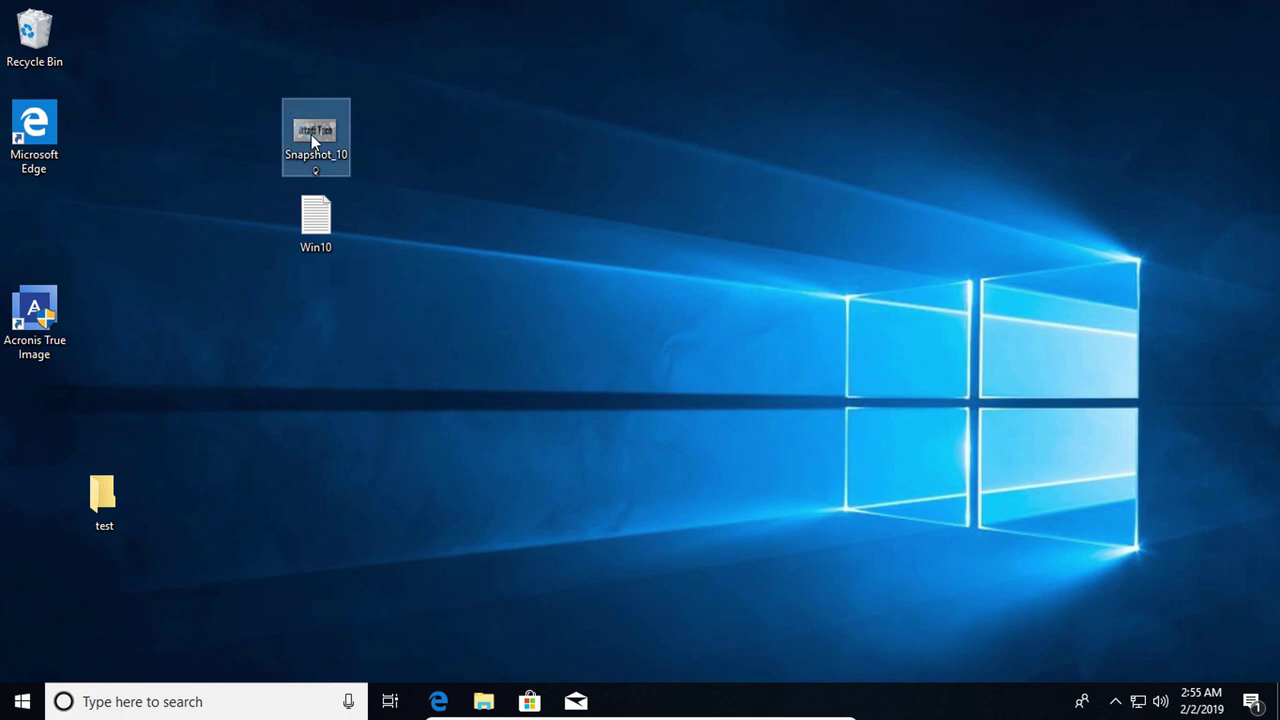
Set the Snapshot_10 image as the desktop background
{"action": "right_click", "coordinate": [311, 134]}
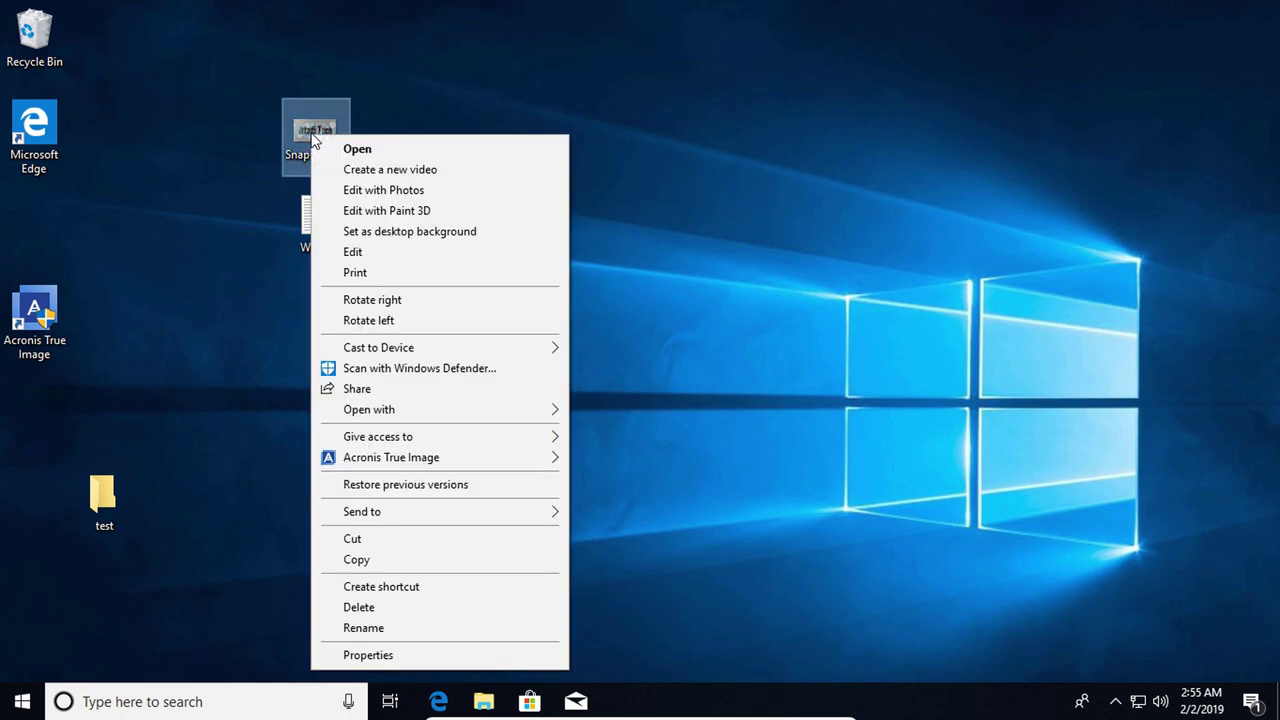
{"action": "left_click", "coordinate": [427, 236]}
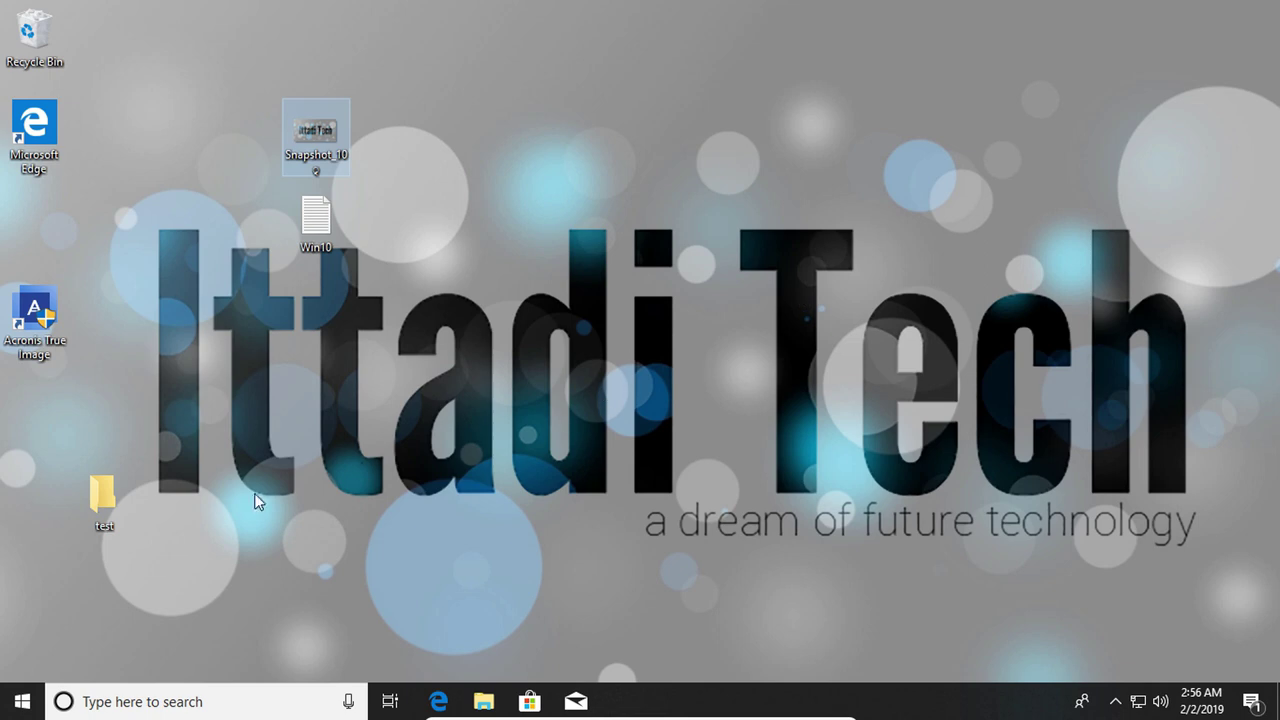
{"action": "left_click", "coordinate": [21, 703]}
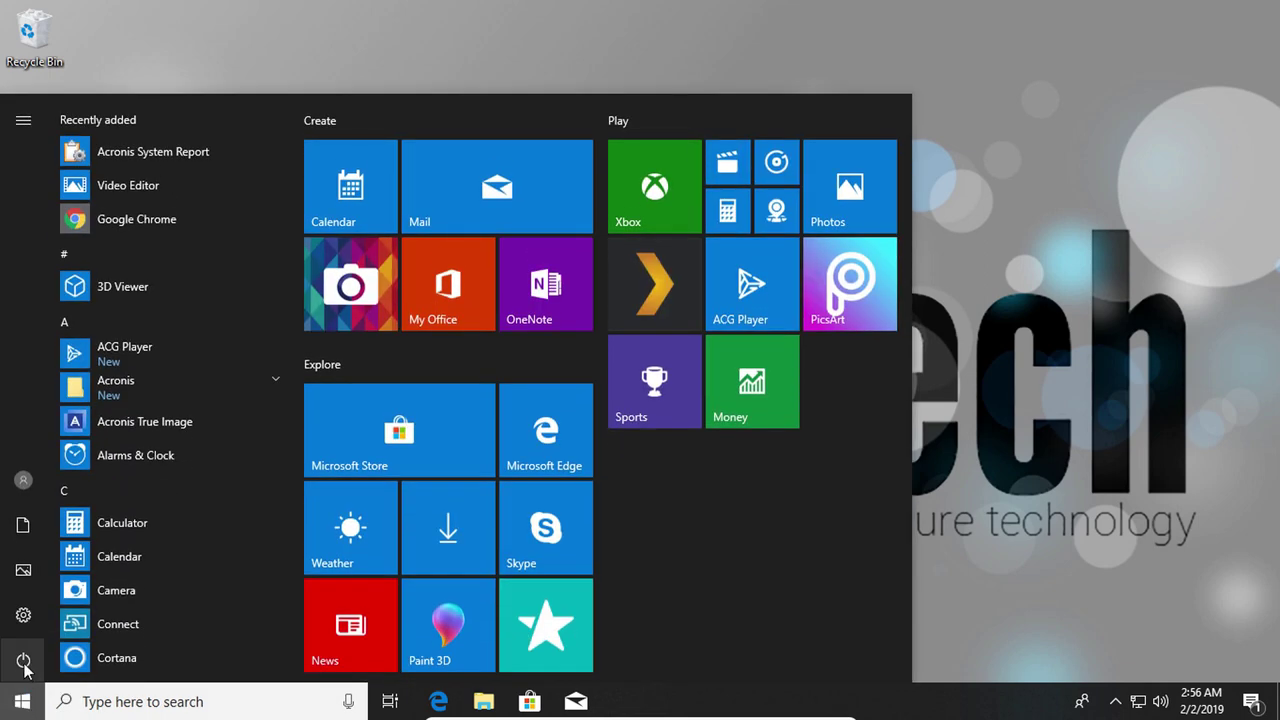
Restart the PC via the Start menu's Power > Restart
{"action": "left_click", "coordinate": [23, 662]}
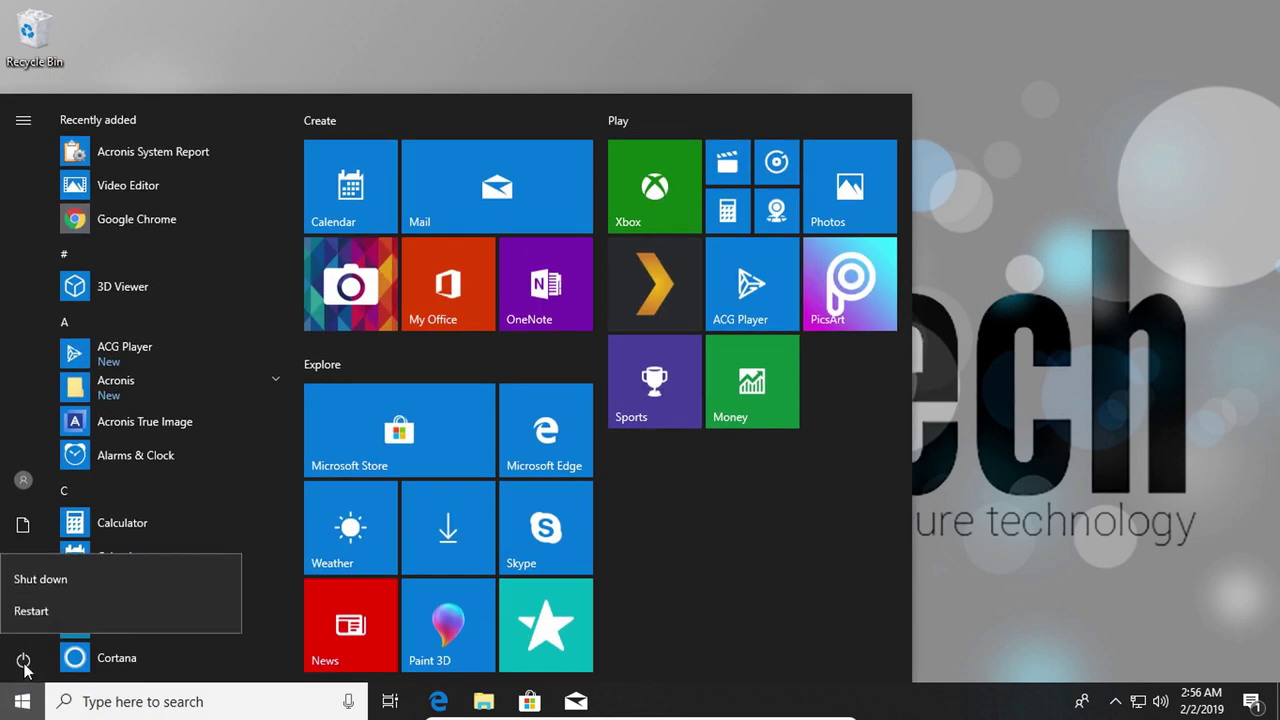
{"action": "left_click", "coordinate": [31, 609]}
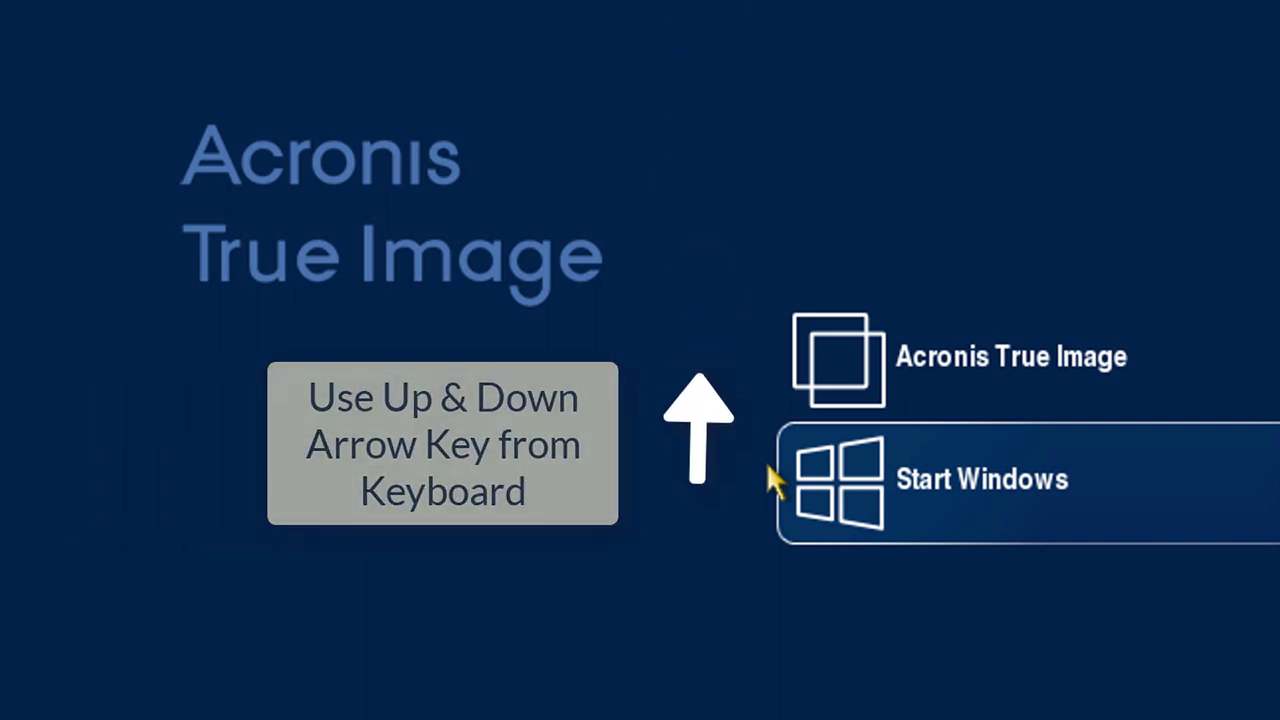
Select Acronis True Image in the boot menu and boot it
{"action": "key", "text": "Up"}
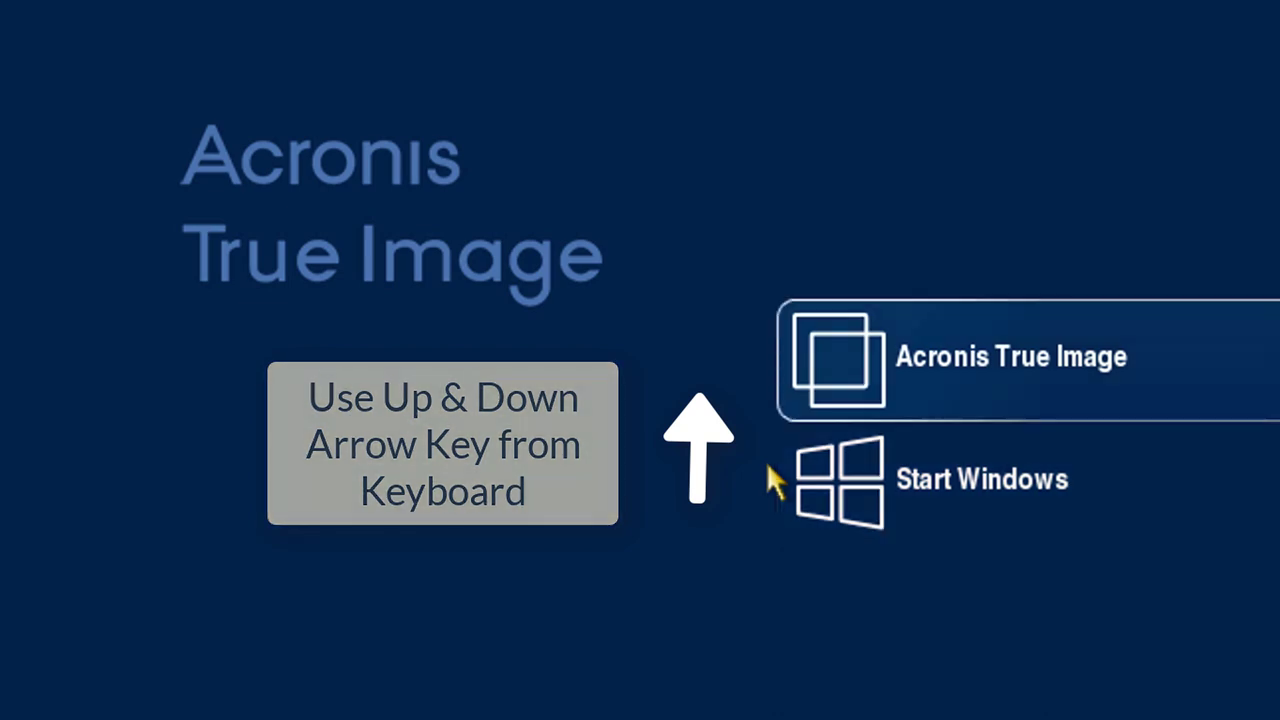
{"action": "key", "text": "Return"}
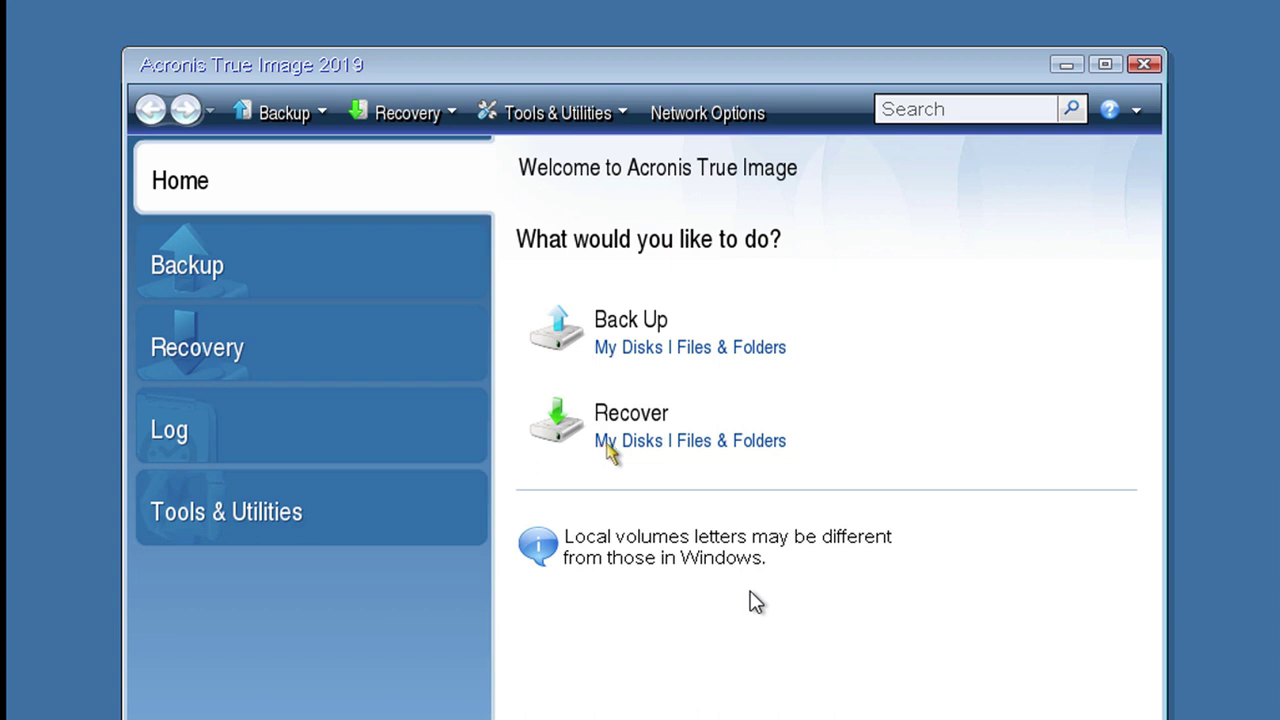
Start a disk recovery from the 2/2/19 full disk archive backup
{"action": "left_click", "coordinate": [611, 446]}
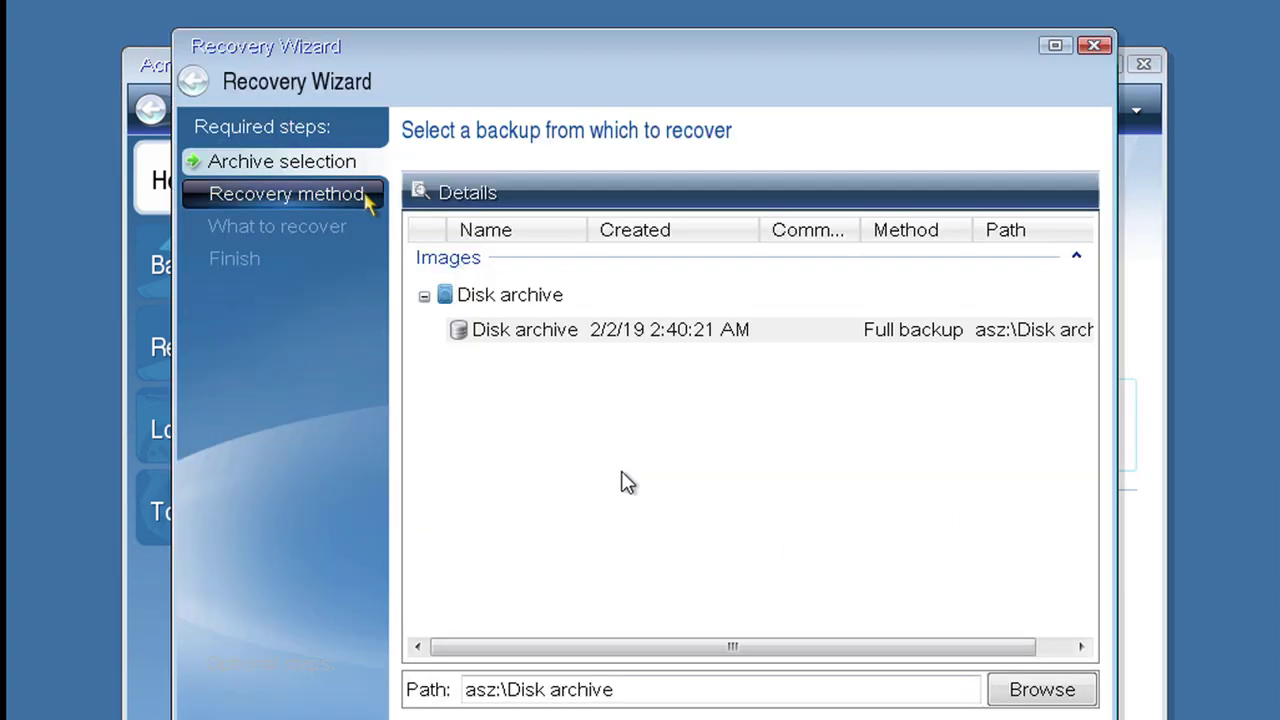
{"action": "left_click", "coordinate": [480, 336]}
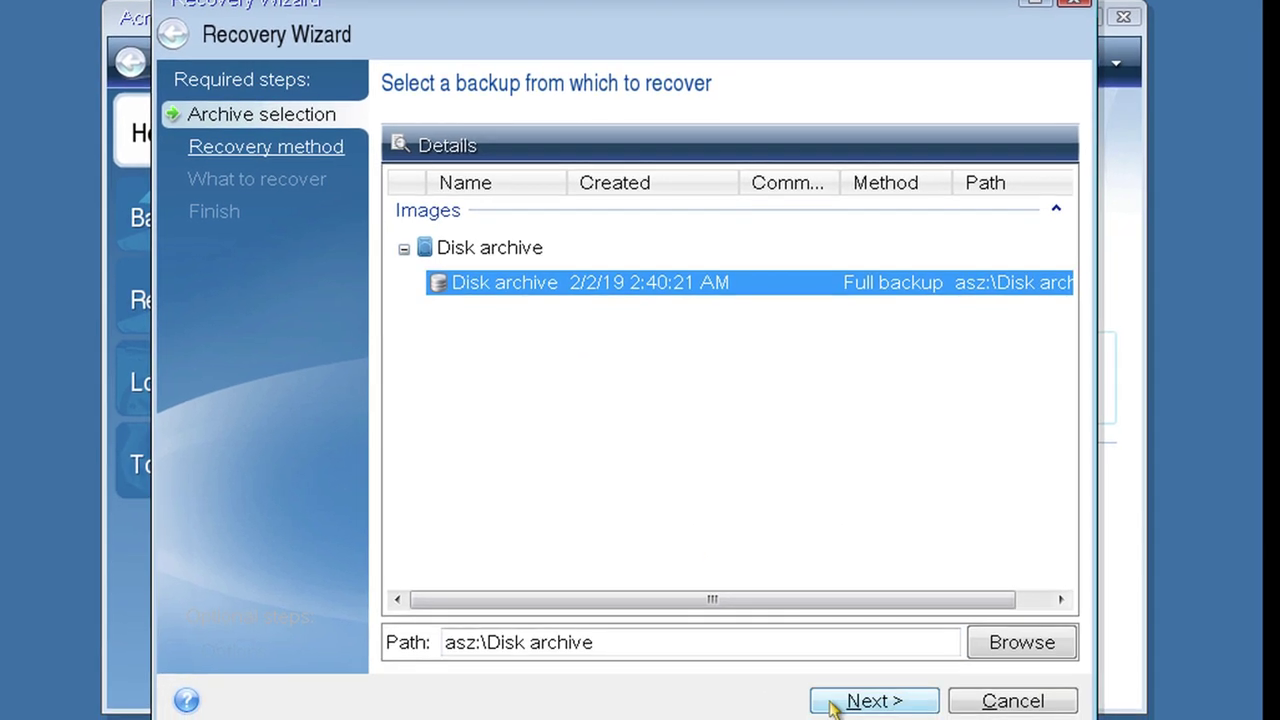
{"action": "left_click", "coordinate": [859, 703]}
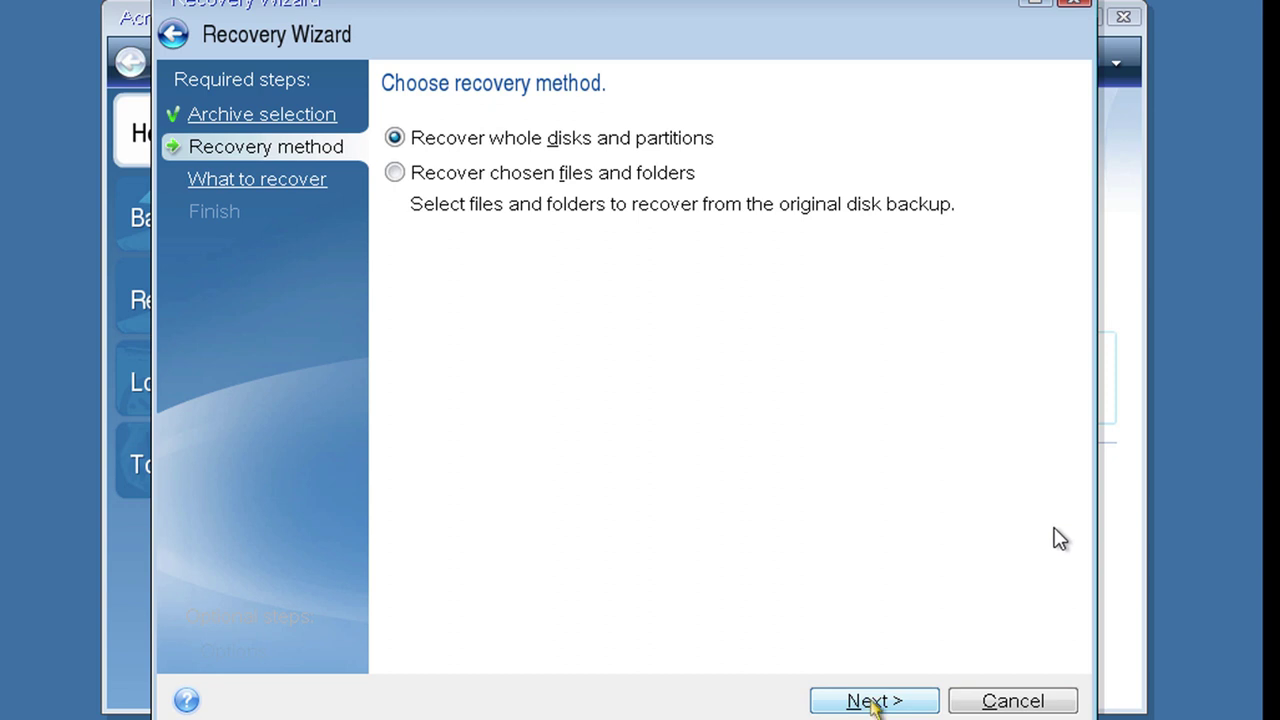
Recover whole Disk 1 except Acronis Secure Zone, accepting partition C: and E: settings through to the Summary
{"action": "left_click", "coordinate": [873, 701]}
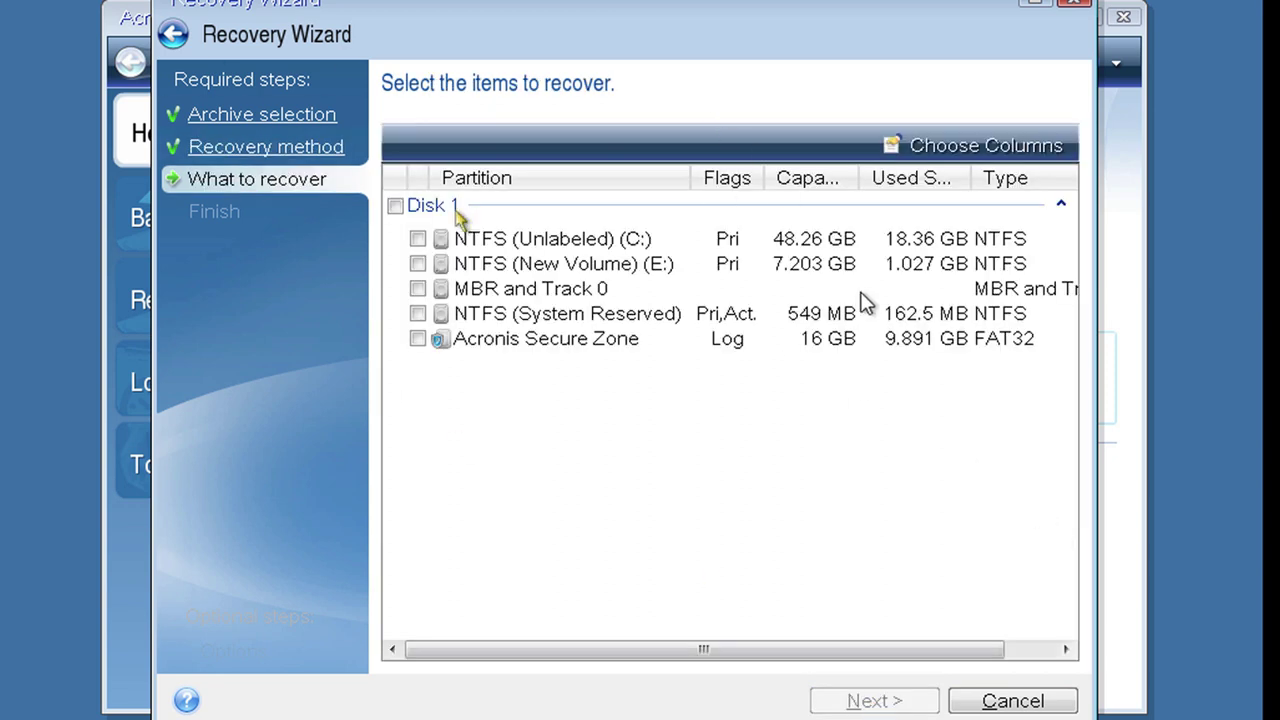
{"action": "left_click", "coordinate": [395, 205]}
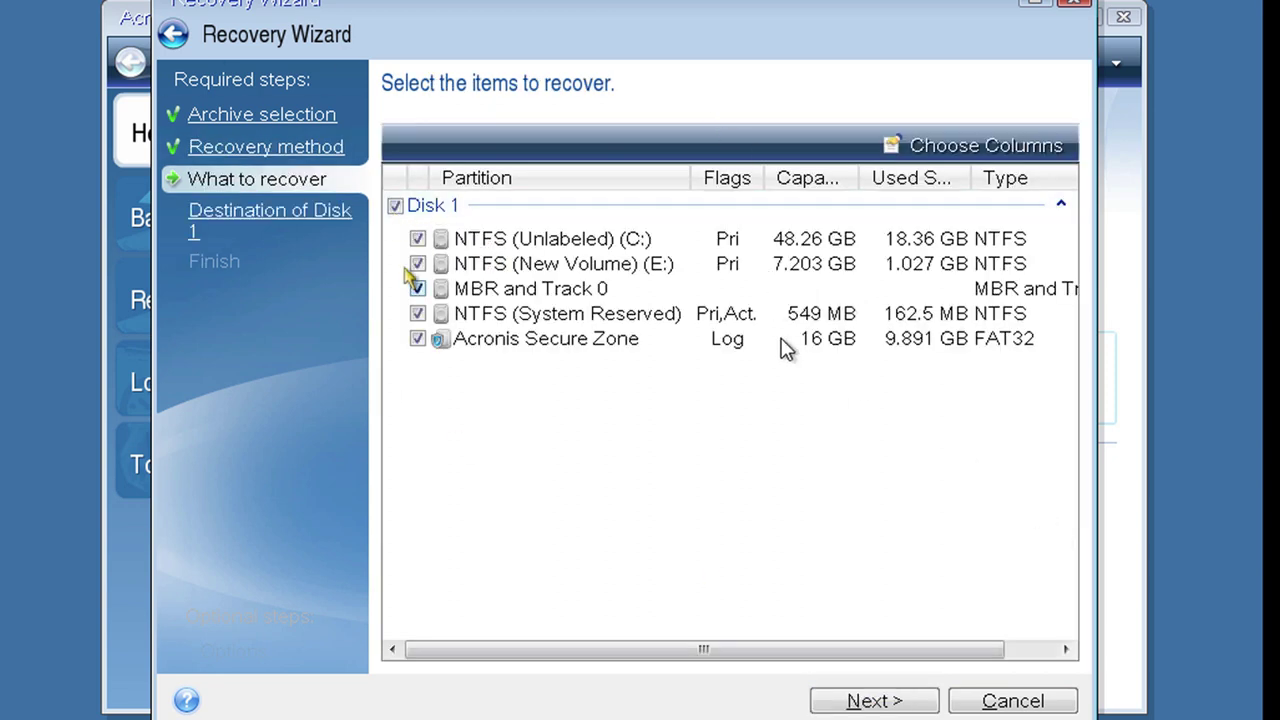
{"action": "left_click", "coordinate": [416, 340]}
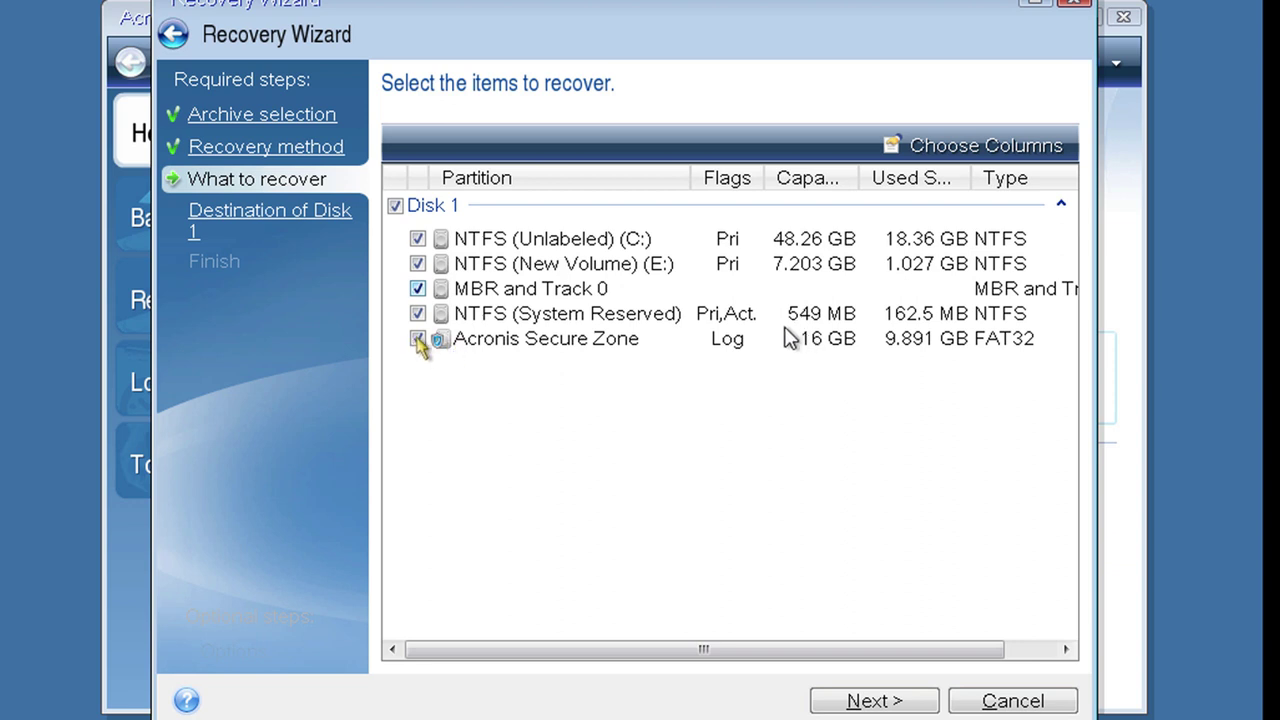
{"action": "left_click", "coordinate": [874, 701]}
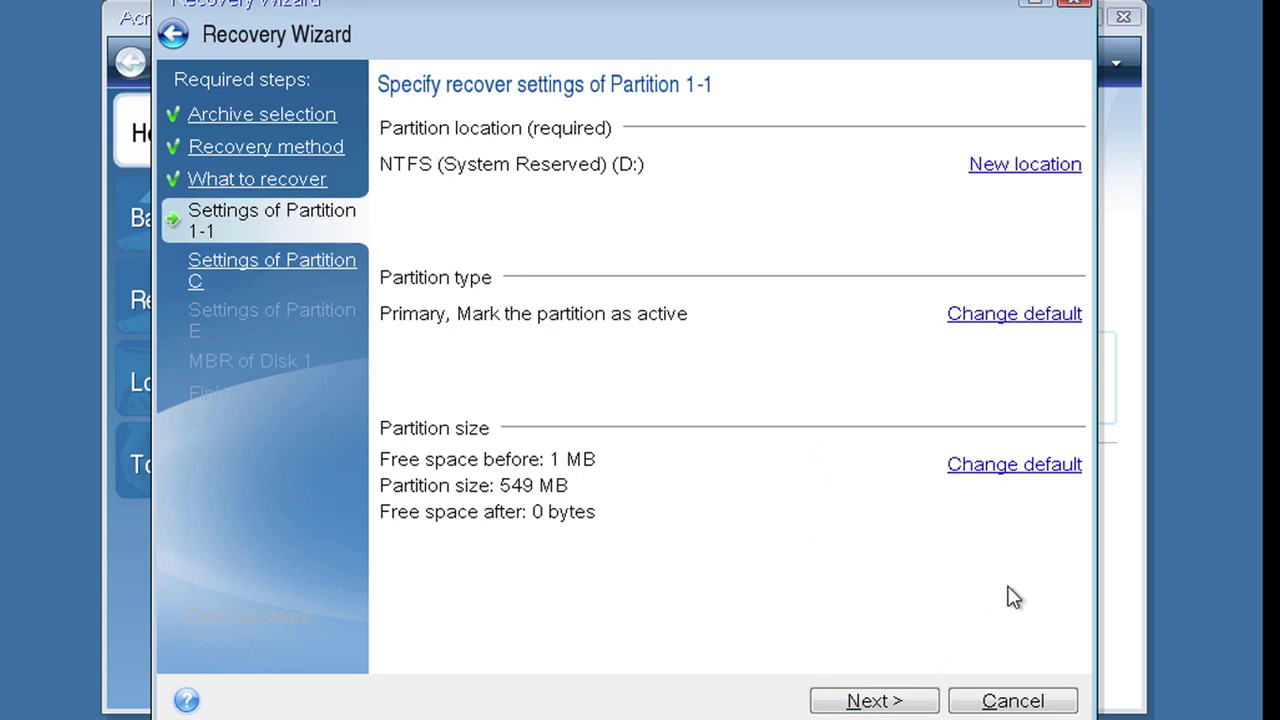
{"action": "left_click", "coordinate": [872, 701]}
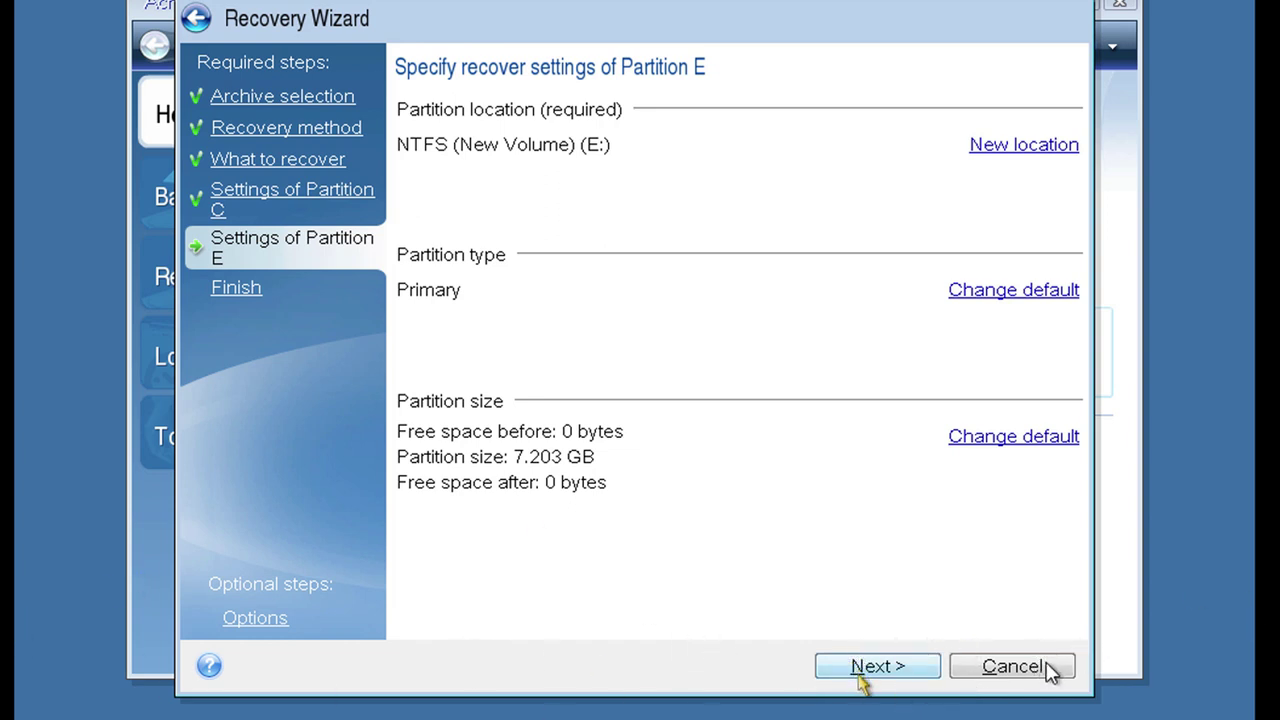
{"action": "left_click", "coordinate": [872, 666]}
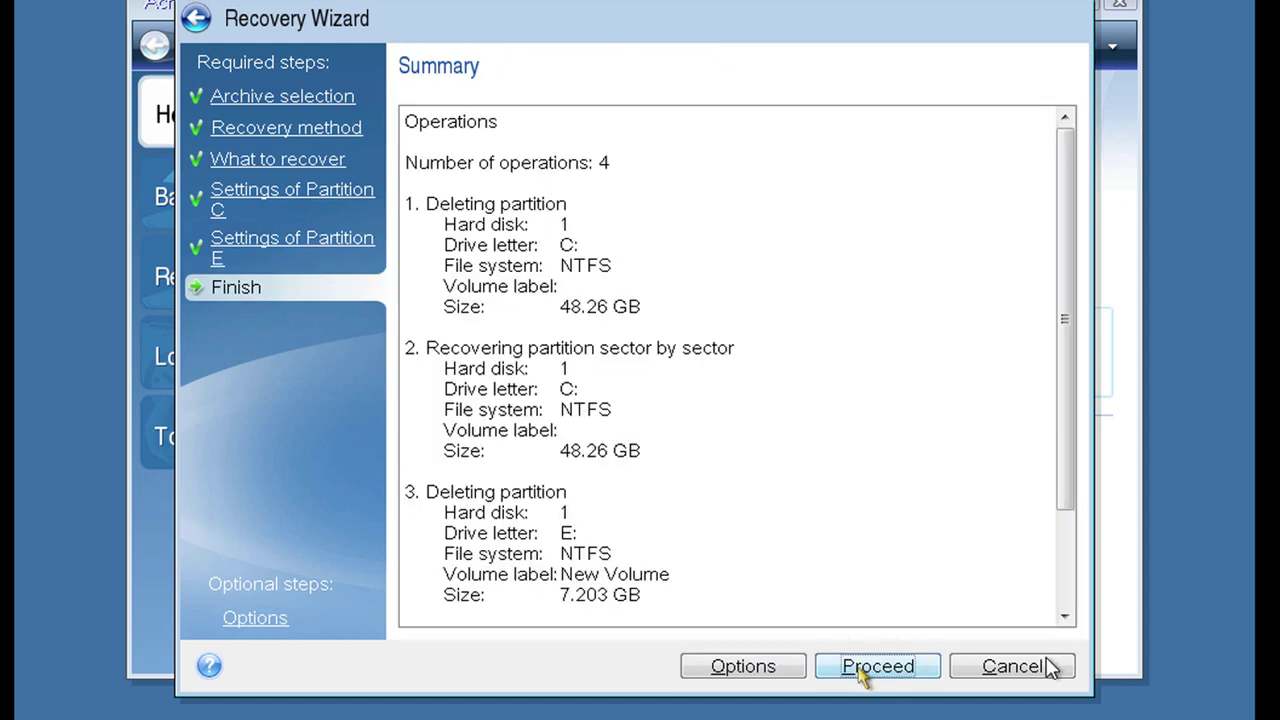
Proceed with the 4-operation sector-by-sector recovery of C: and E:
{"action": "left_click", "coordinate": [860, 668]}
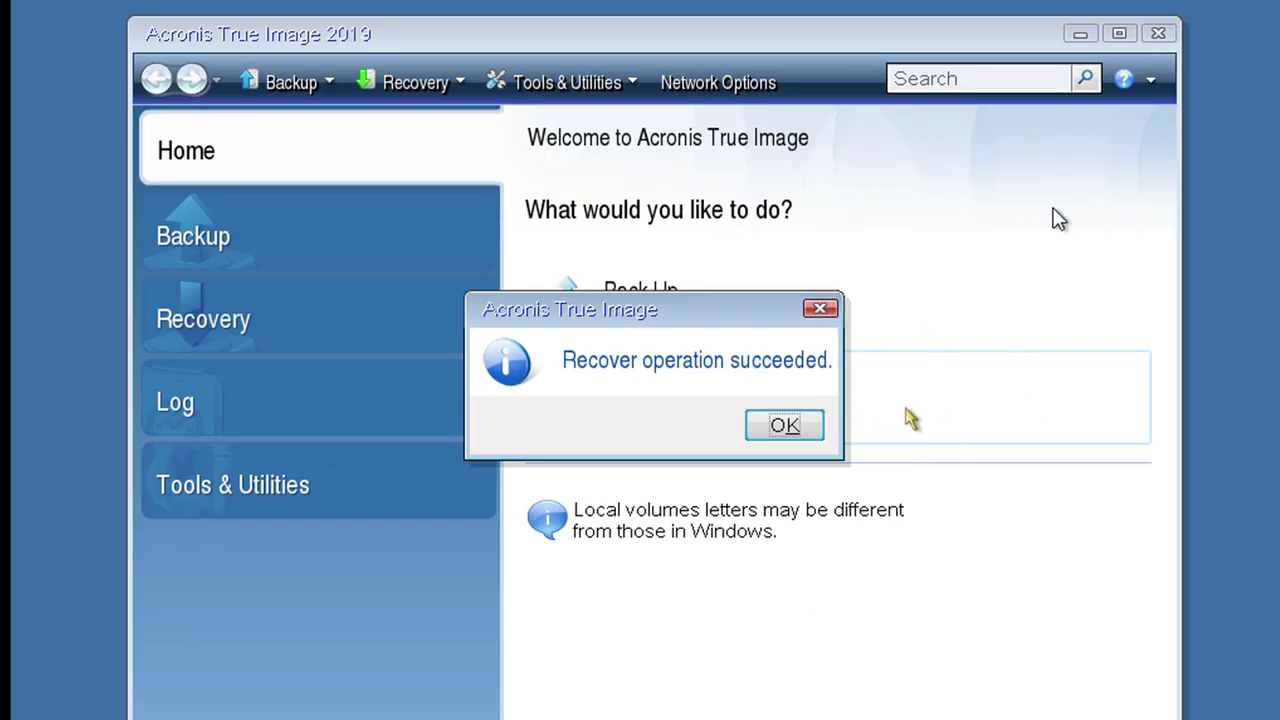
Acknowledge the recovery success message and close Acronis True Image to reboot into Windows
{"action": "left_click", "coordinate": [784, 426]}
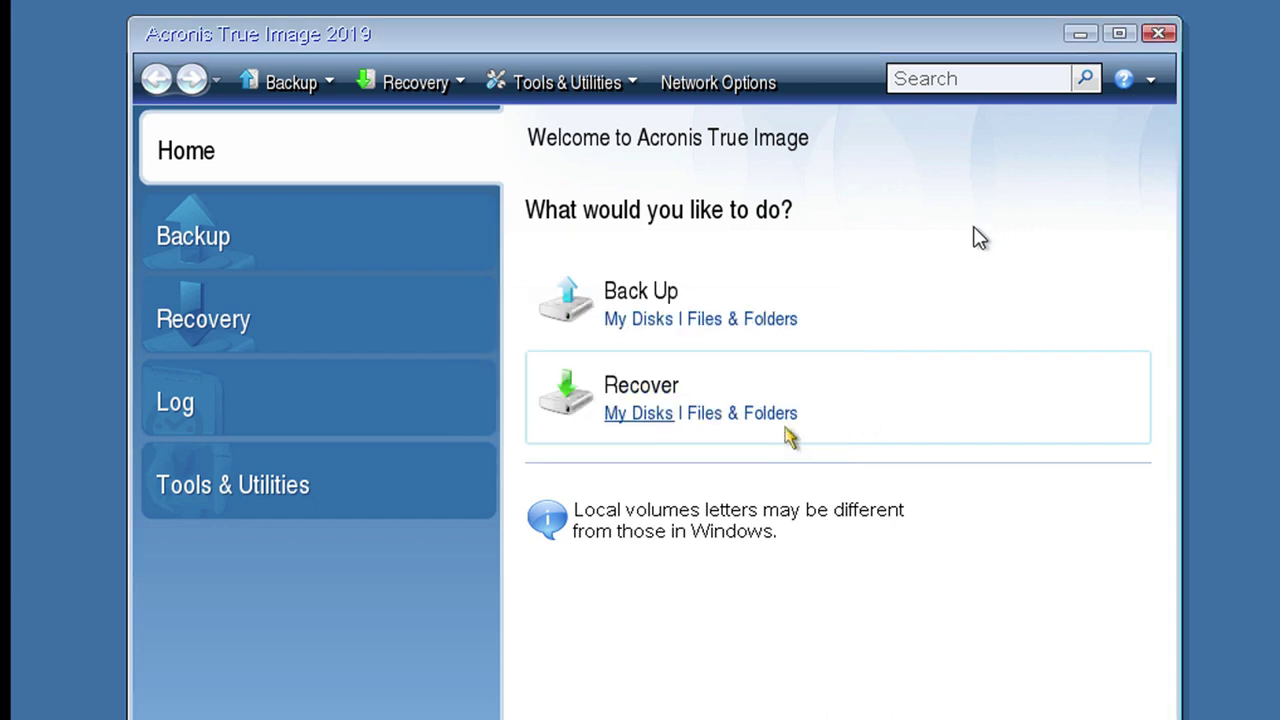
{"action": "left_click", "coordinate": [1166, 38]}
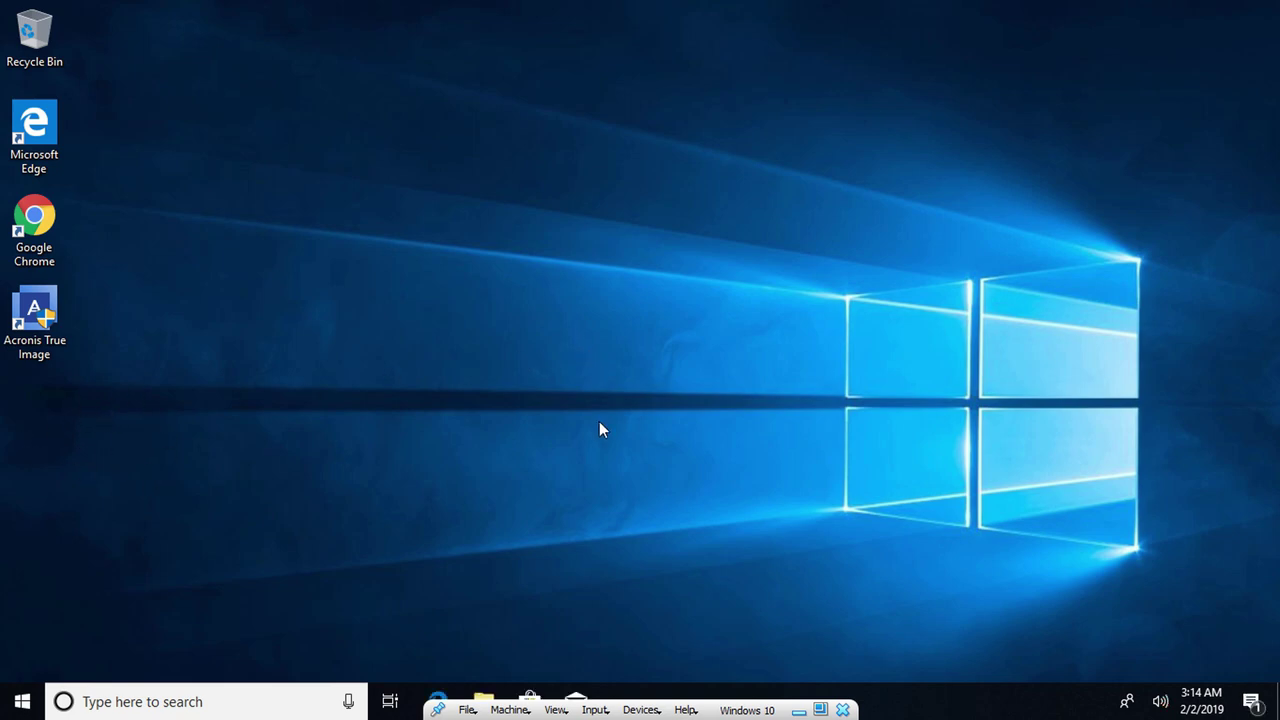
Confirm New Volume (E:) holds its six restored items, including Backup TC and Win10, then close it
{"action": "left_click", "coordinate": [490, 692]}
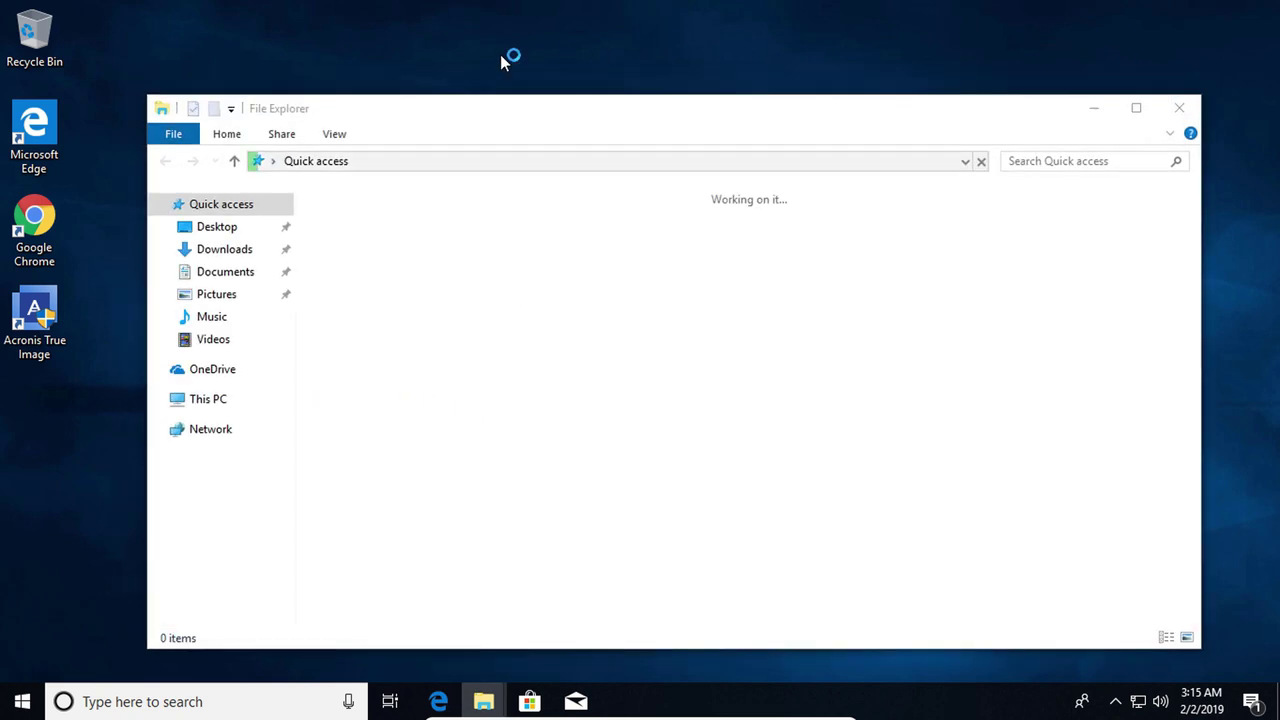
{"action": "left_click", "coordinate": [212, 400]}
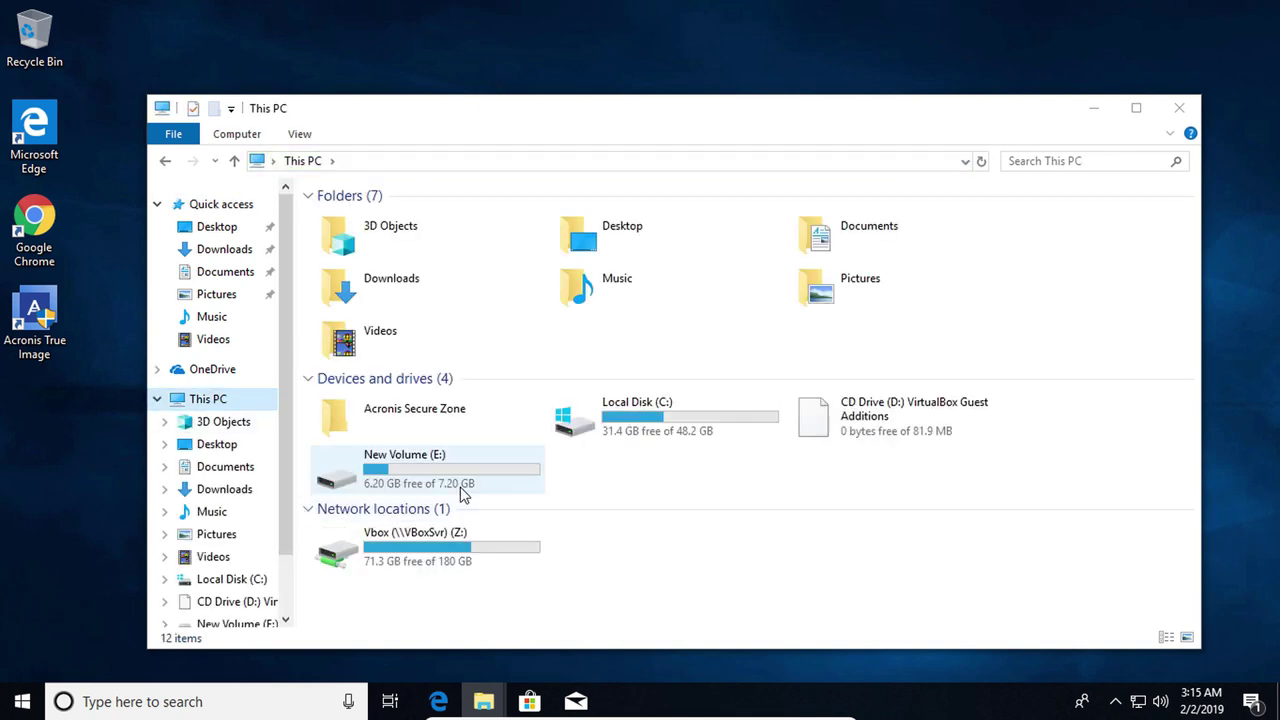
{"action": "double_click", "coordinate": [383, 477]}
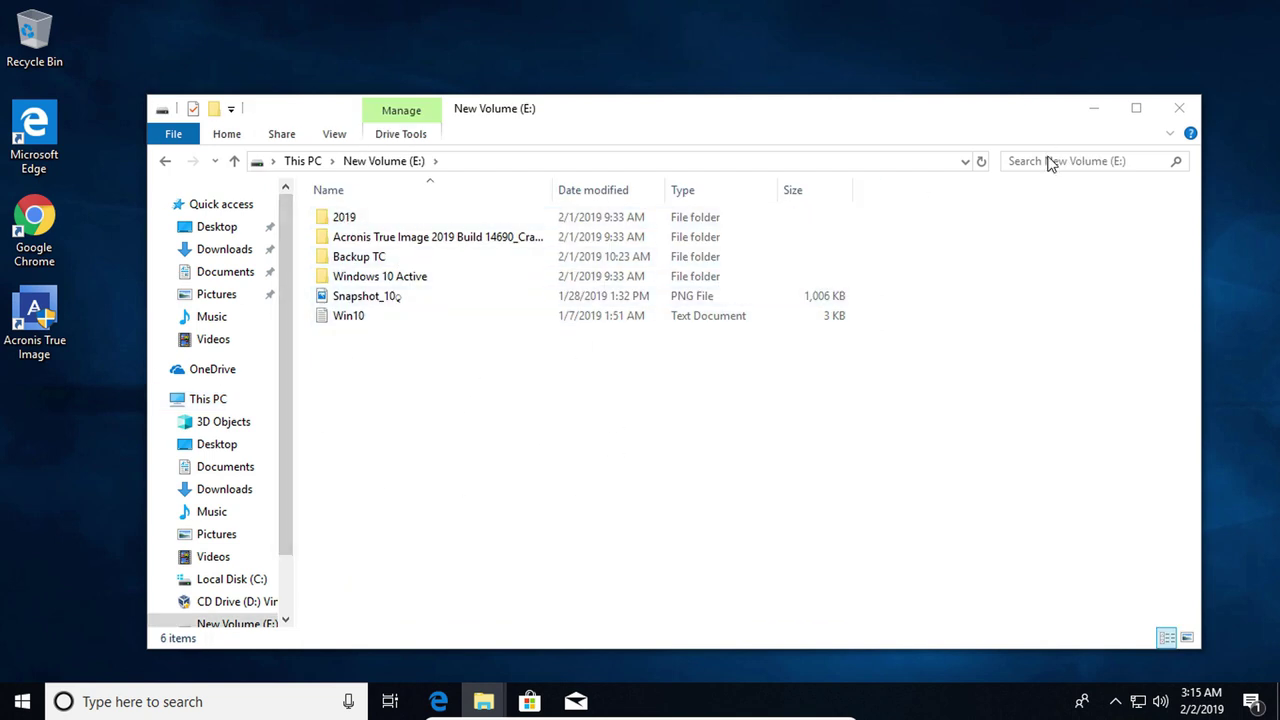
{"action": "left_click", "coordinate": [1185, 112]}
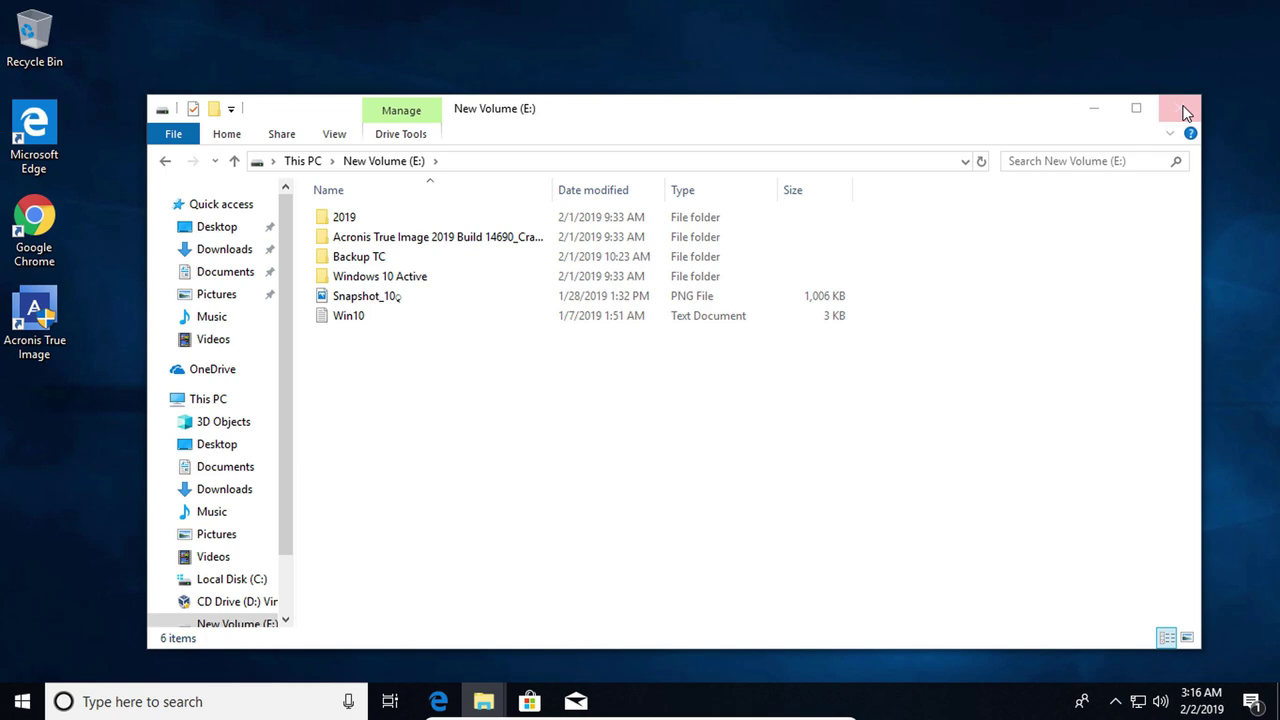
{"action": "left_click", "coordinate": [1184, 112]}
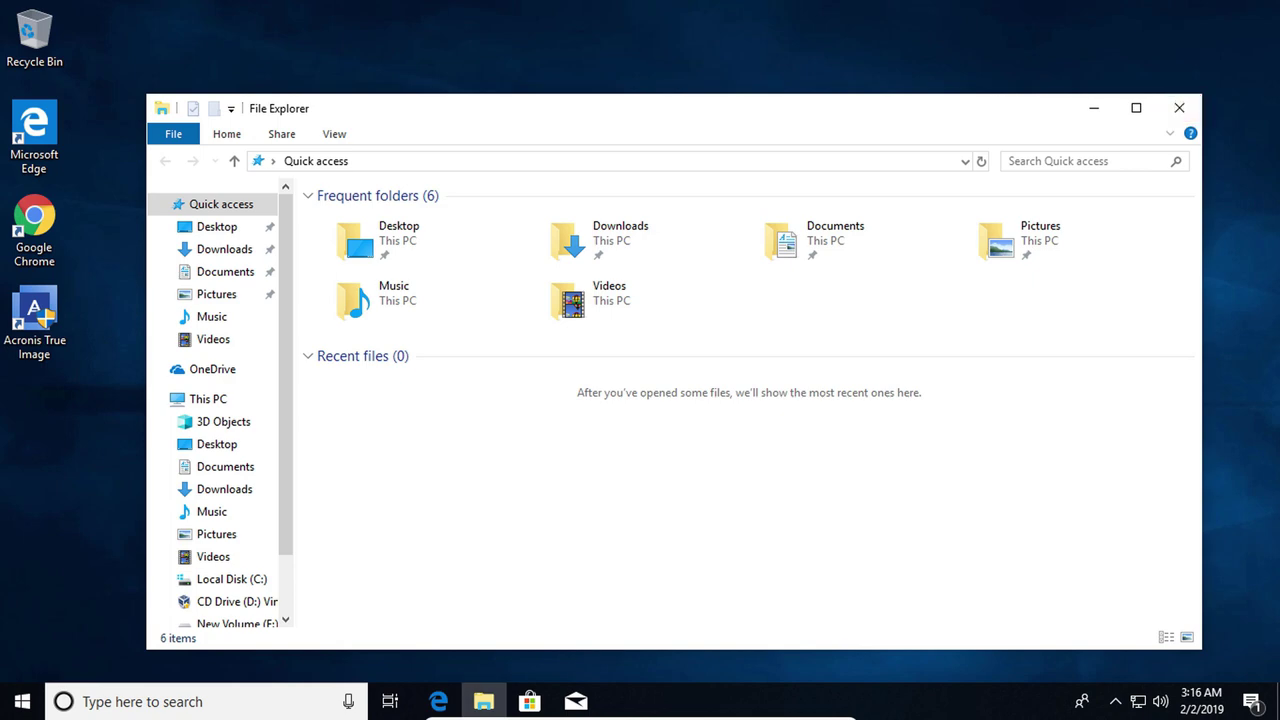